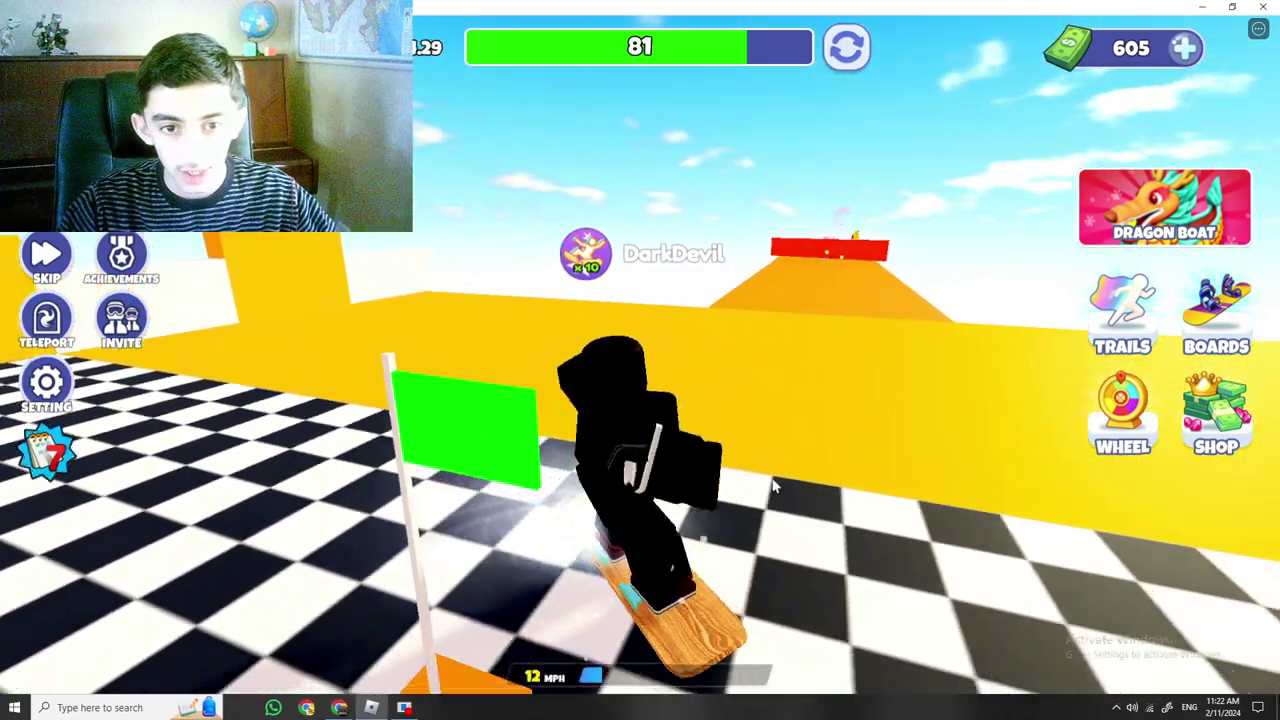
Ride the snowboard along stage 81's orange, purple and blue tracks past the red barriers.
left_click_drag(775, 487, 622, 205)
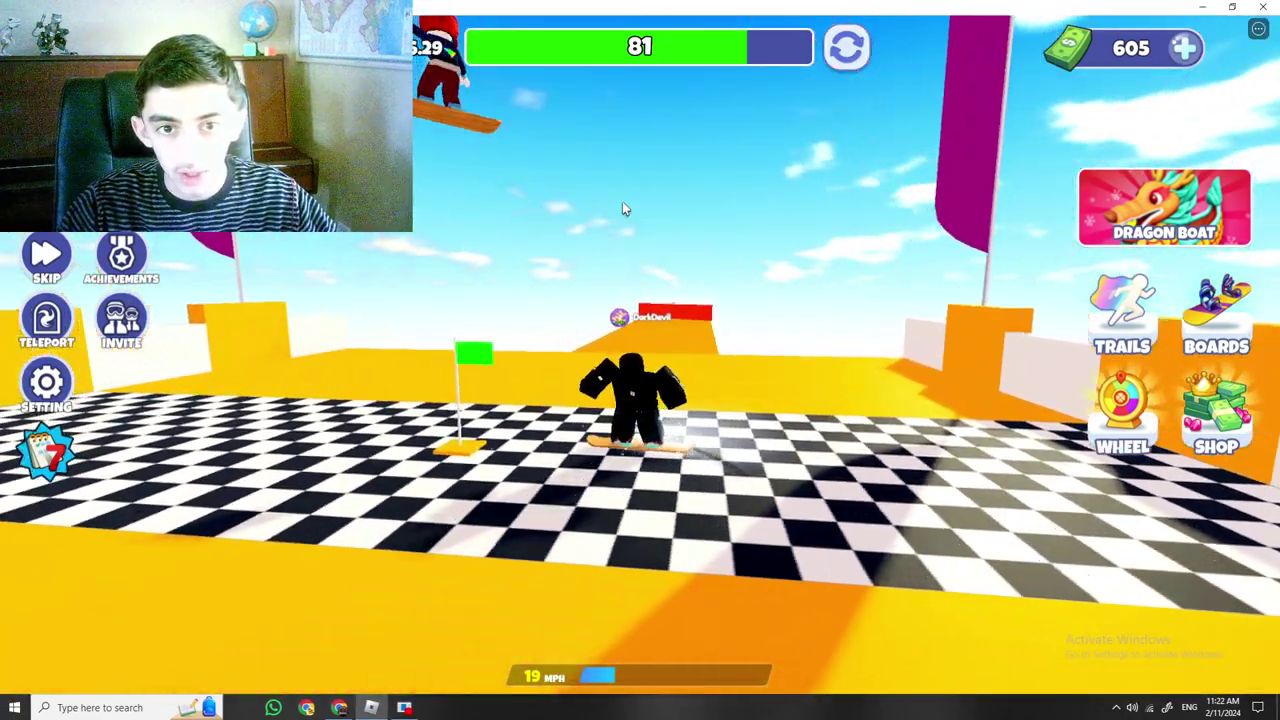
key("w")
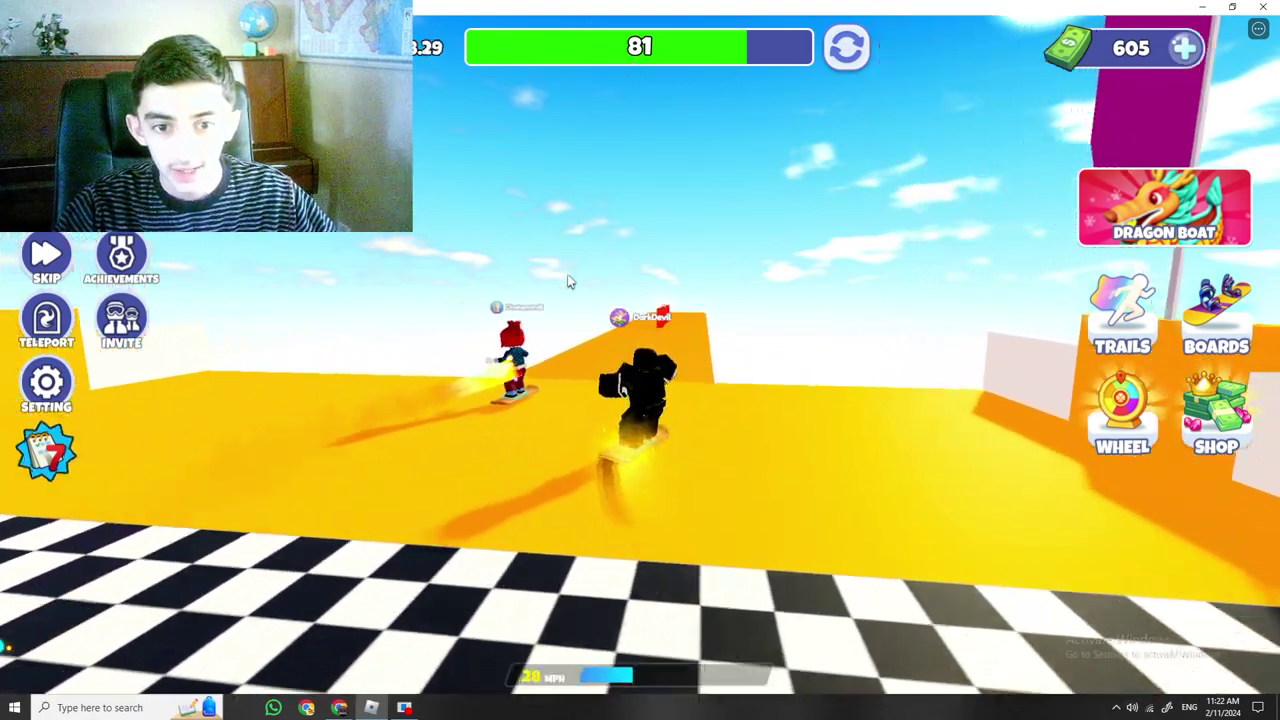
key("w")
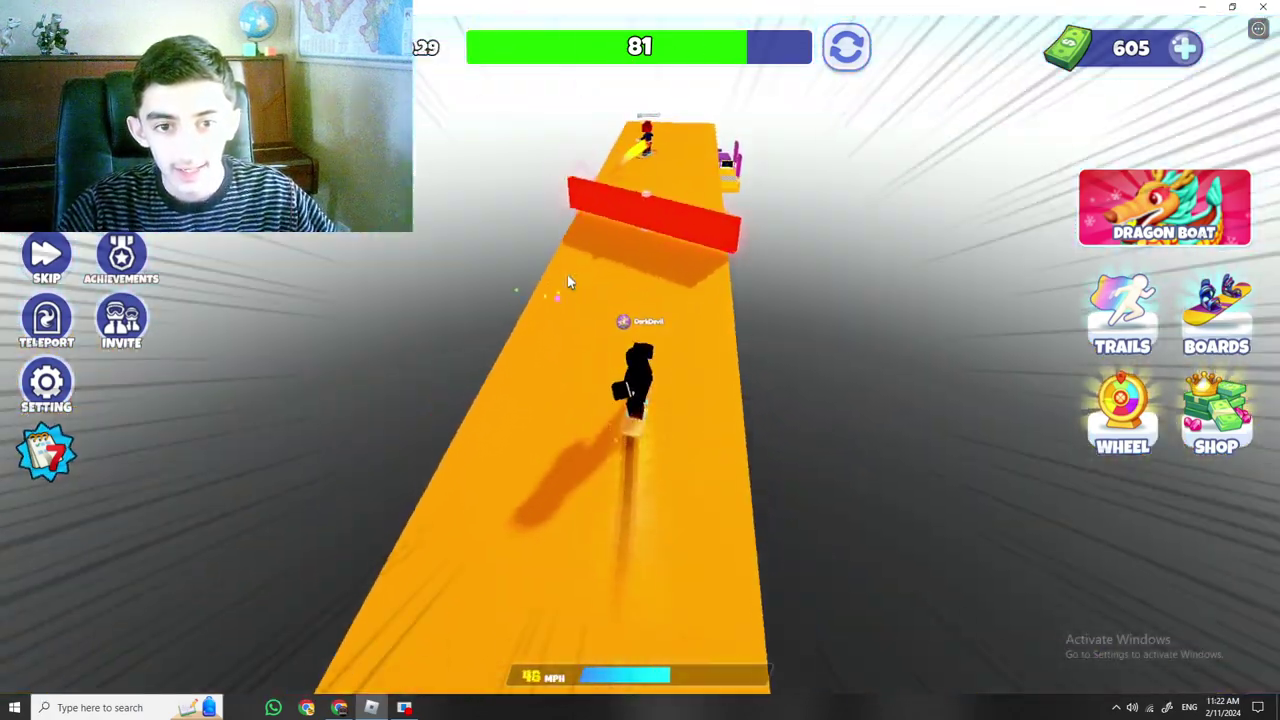
key("w")
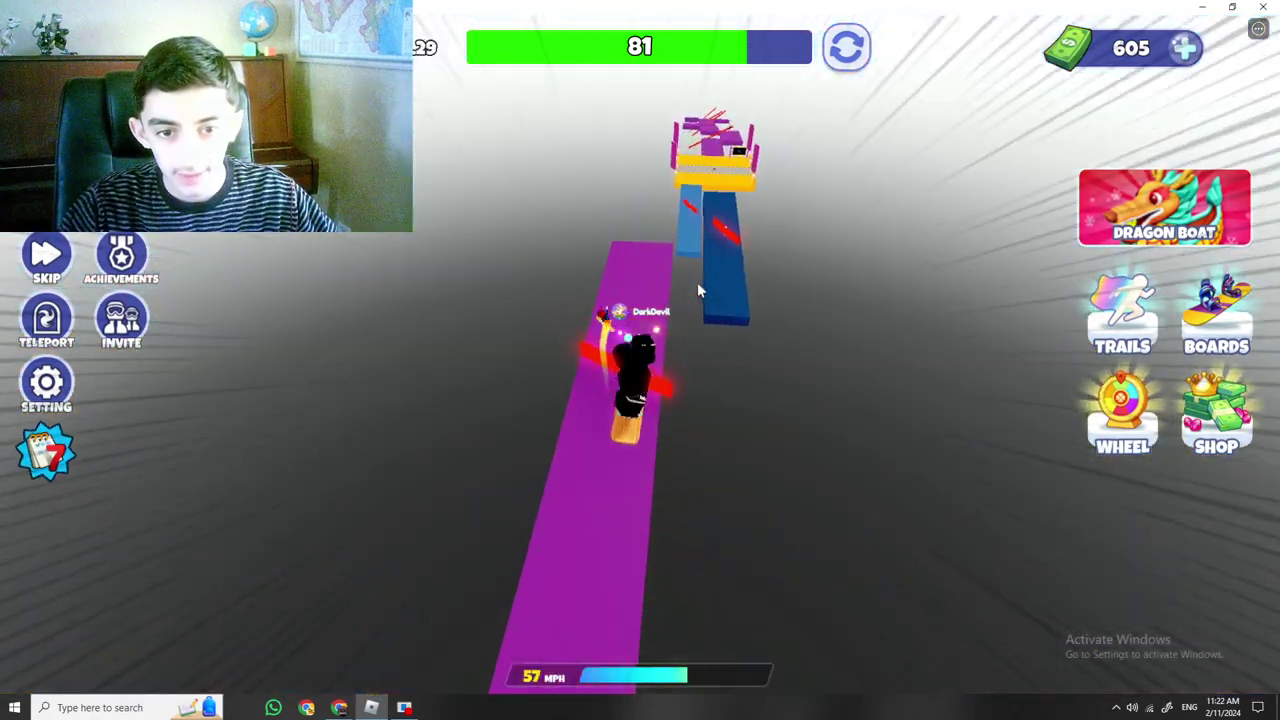
key("w")
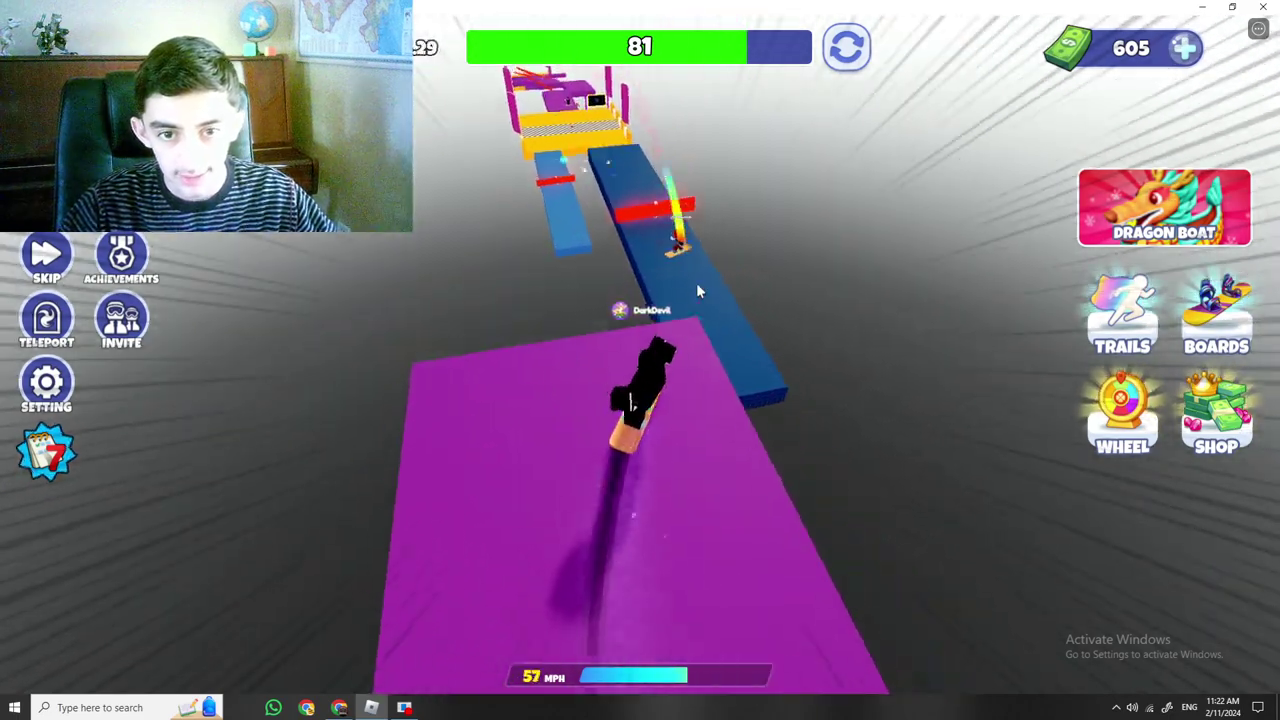
key("w")
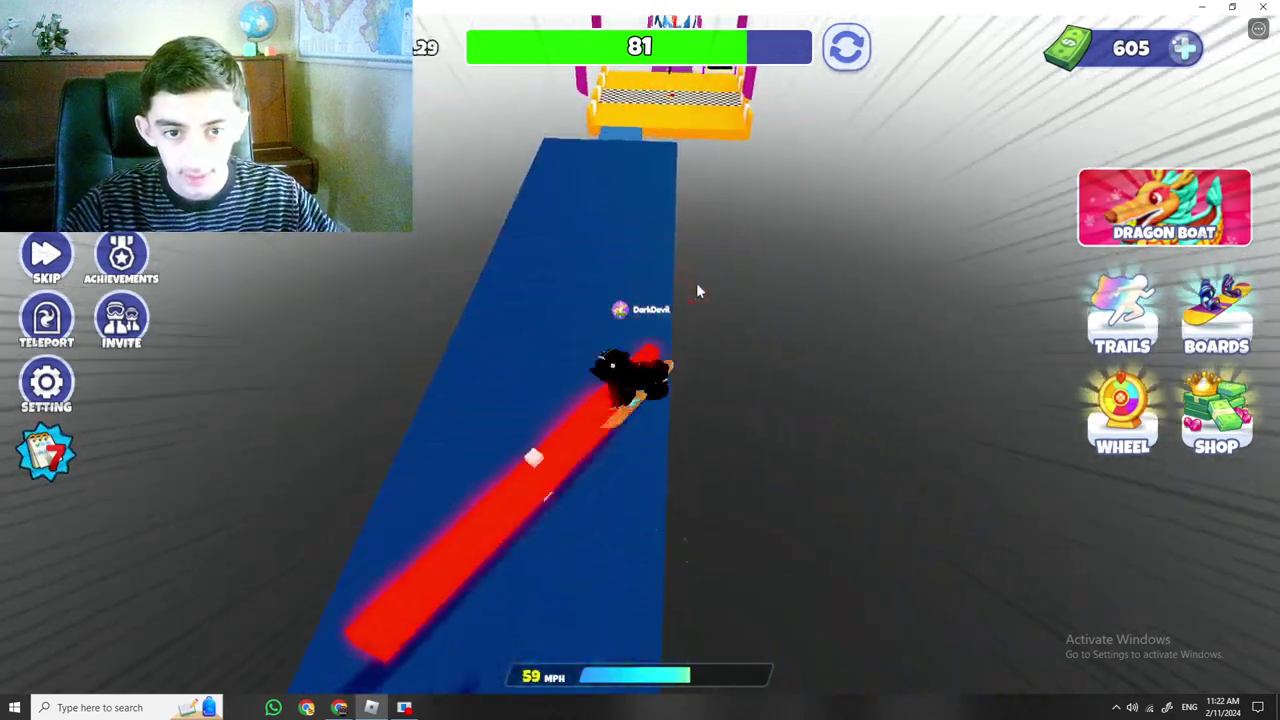
key("w")
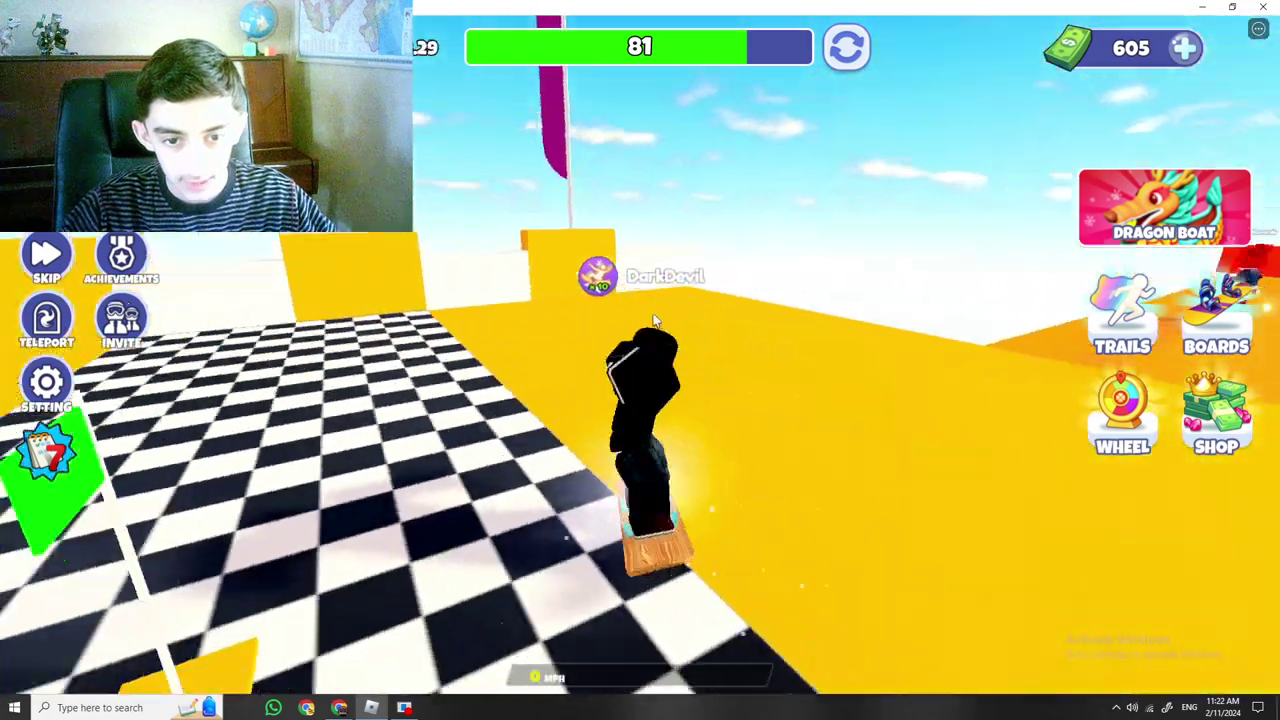
key("w")
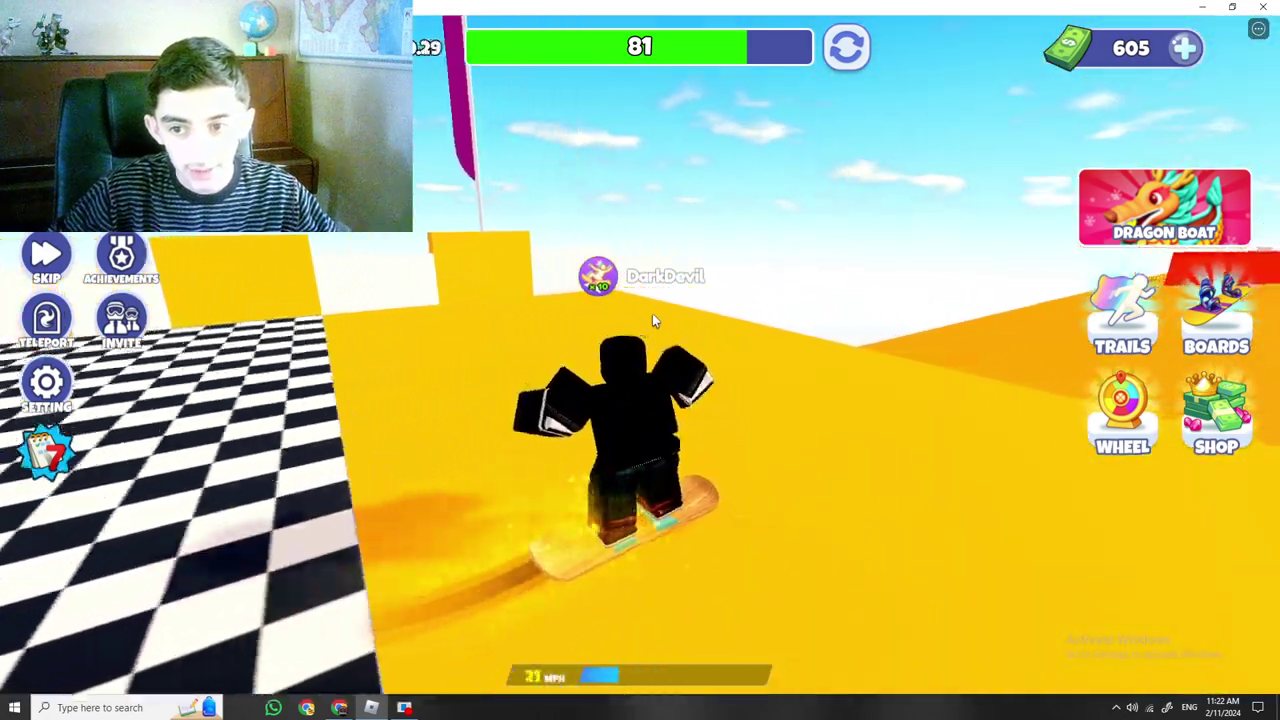
key("w")
scroll(652, 313, "down", 5)
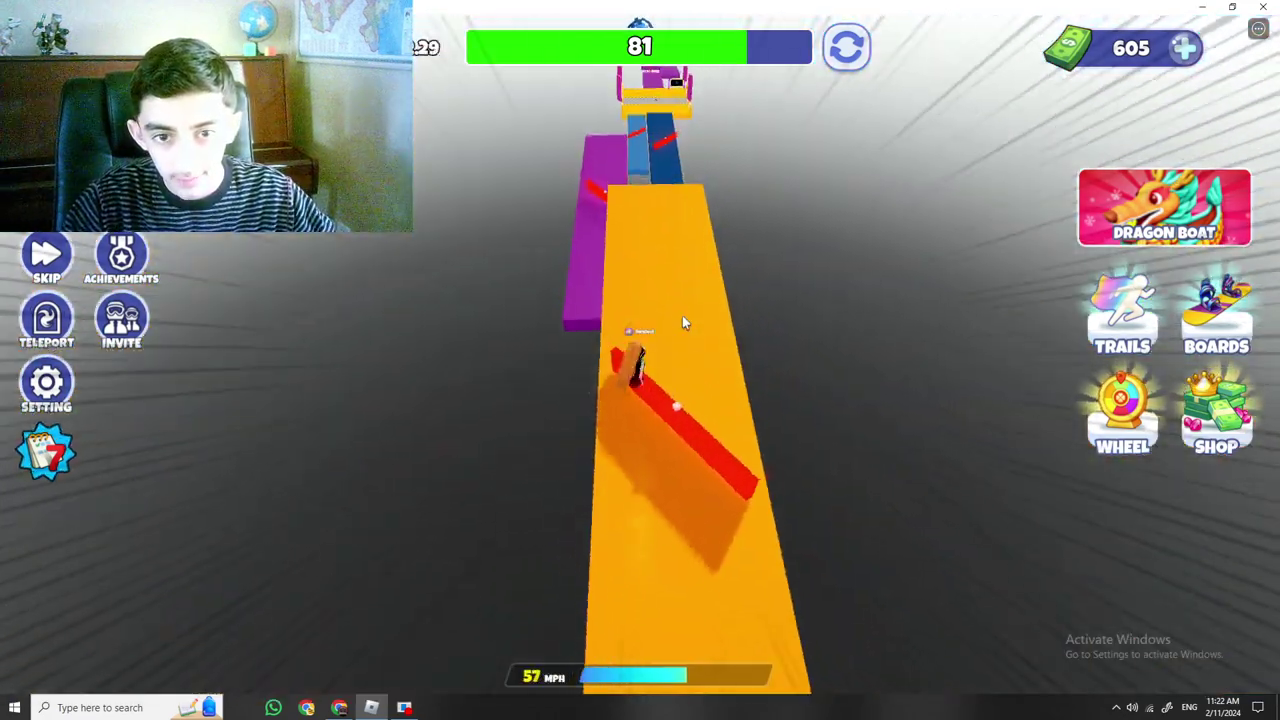
scroll(682, 315, "up", 5)
key("w")
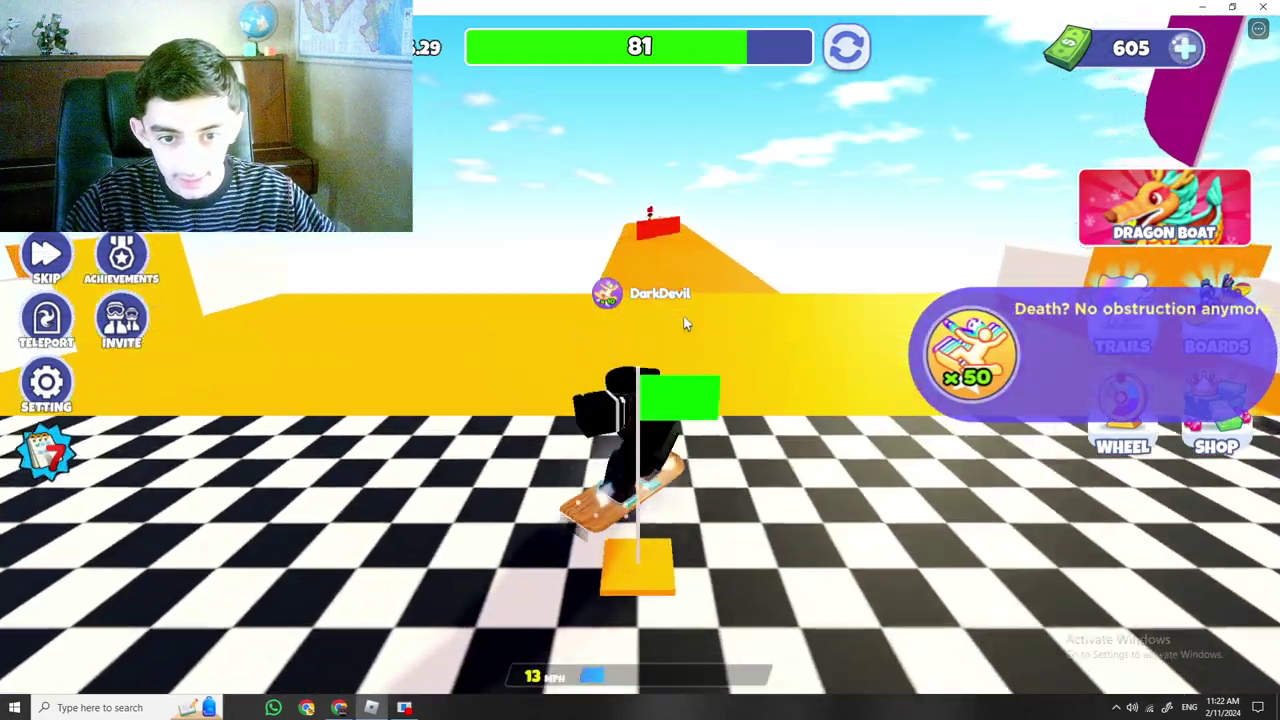
Ride from the checkpoint over the orange ramp and blue track onto the stage 82 platform.
key("w")
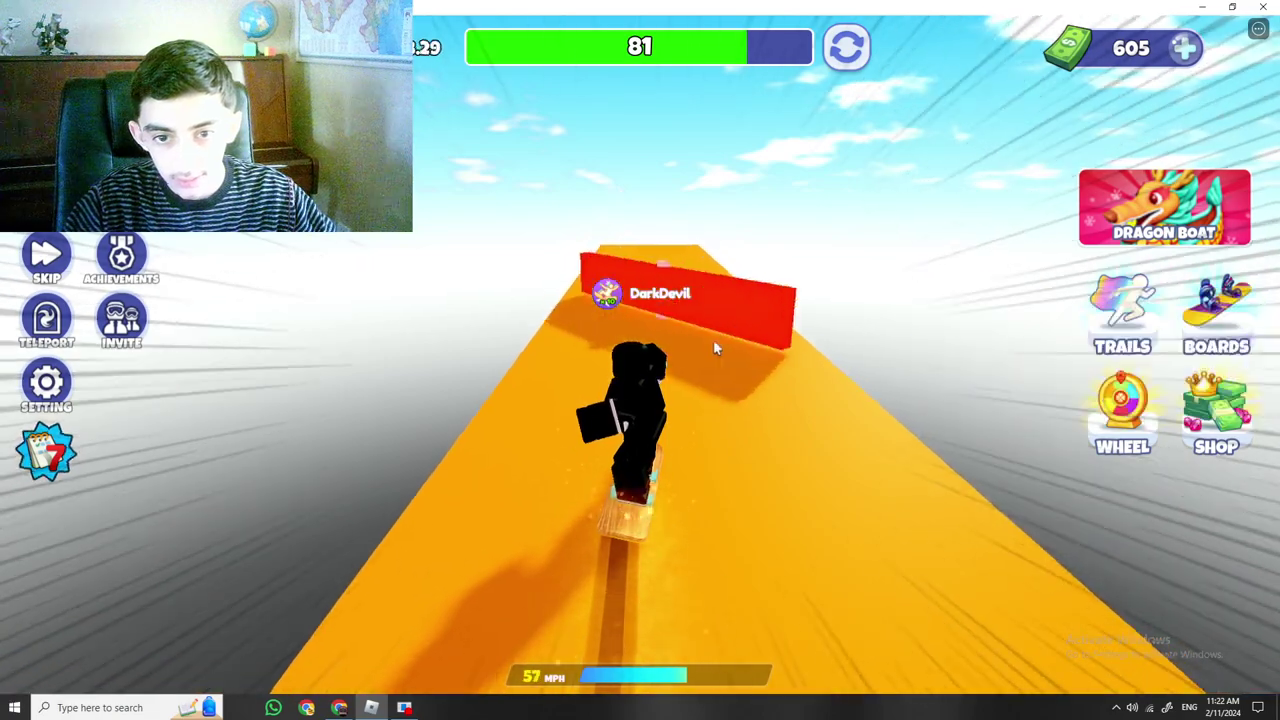
key("w")
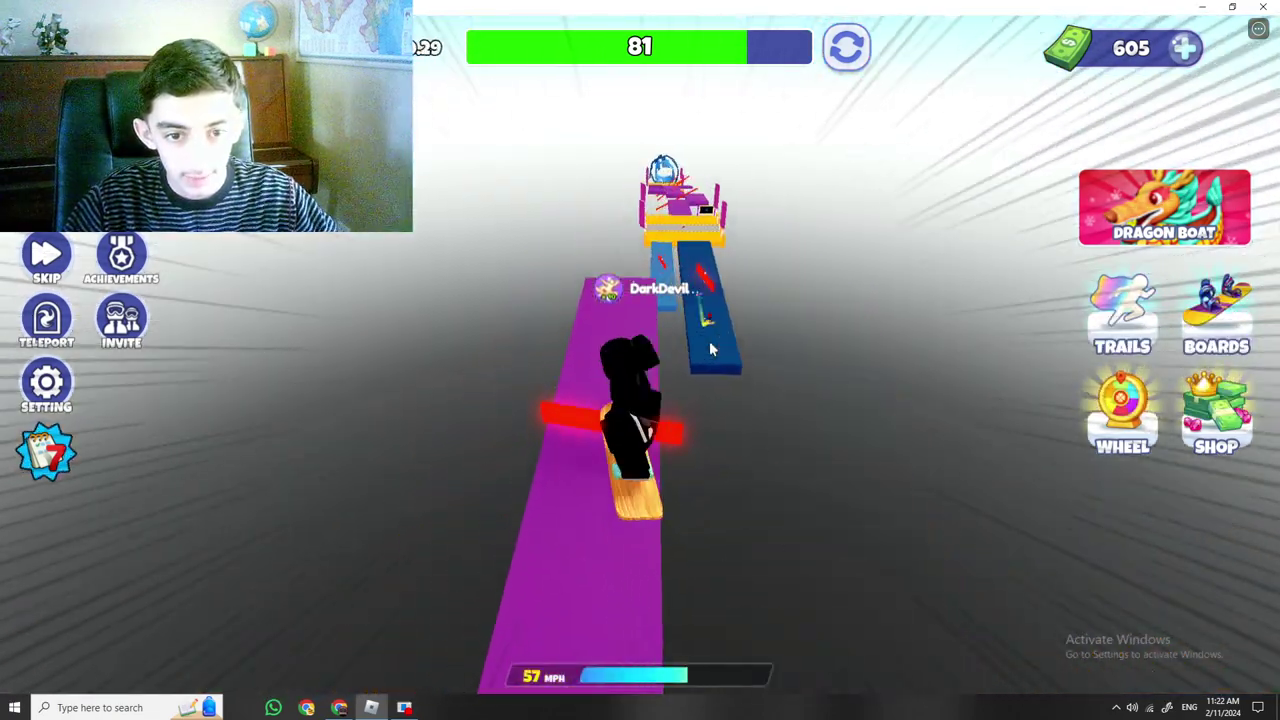
key("w")
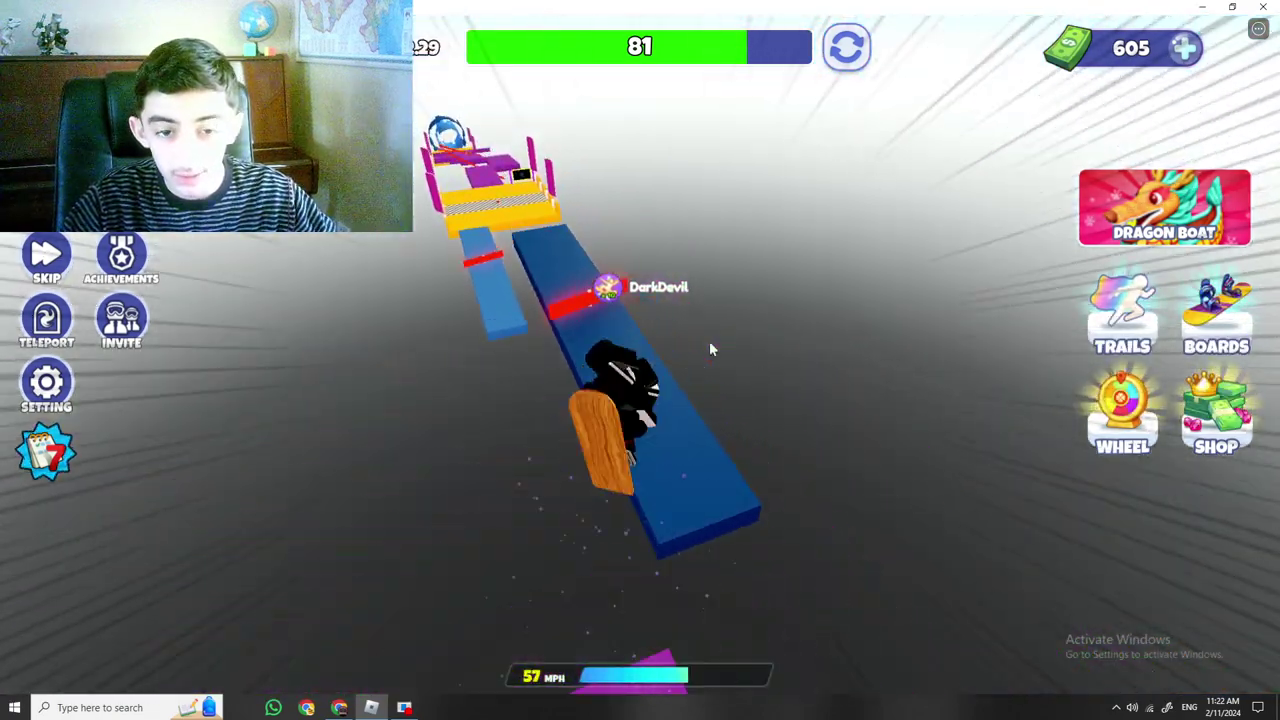
key("w")
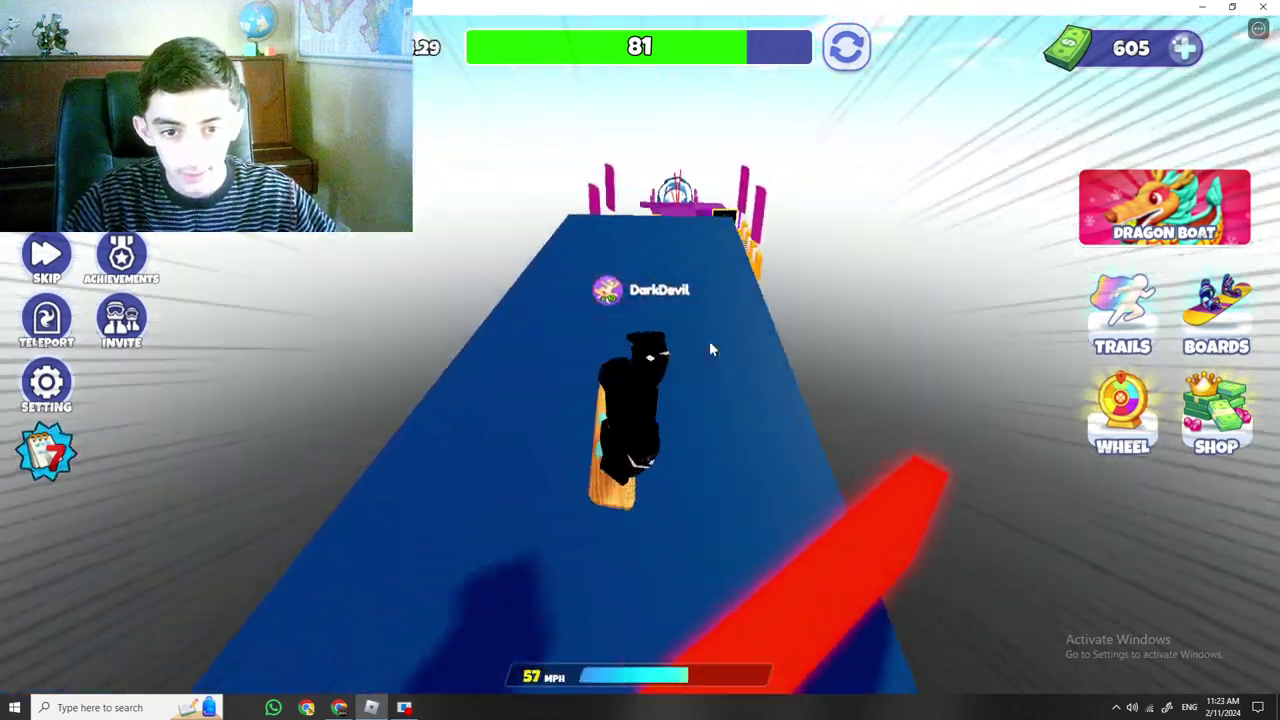
key("w")
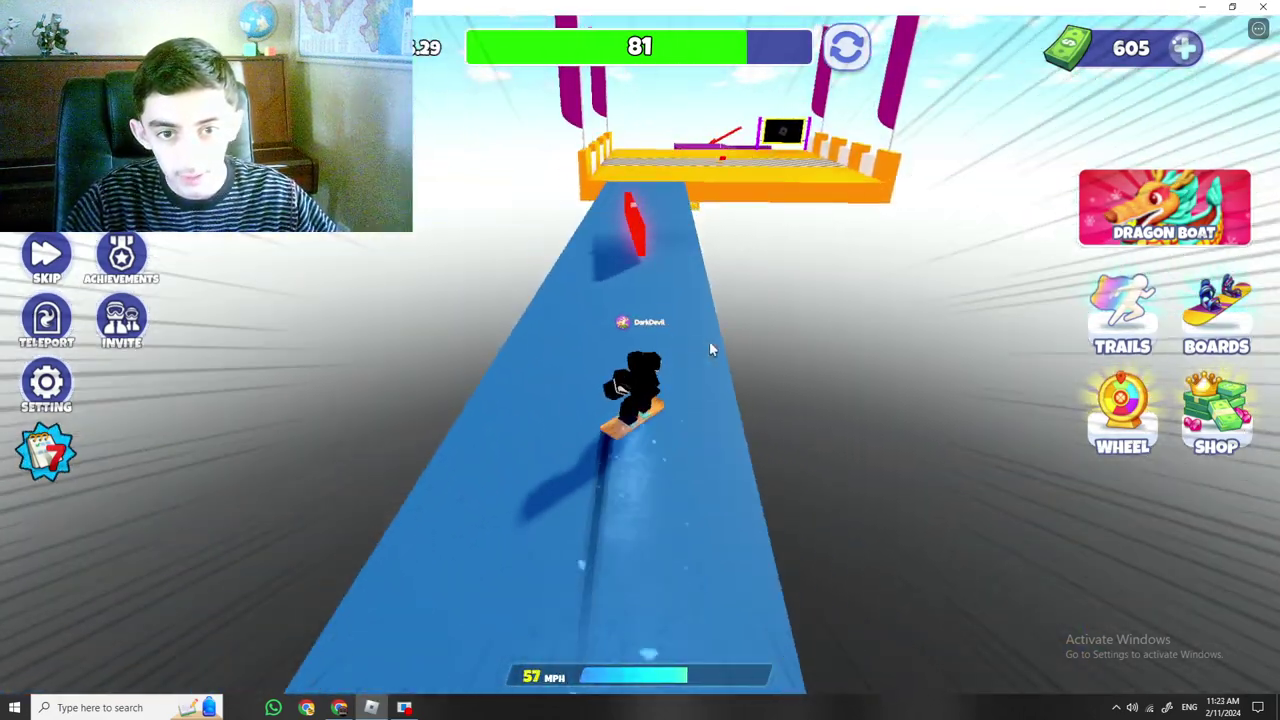
key("w")
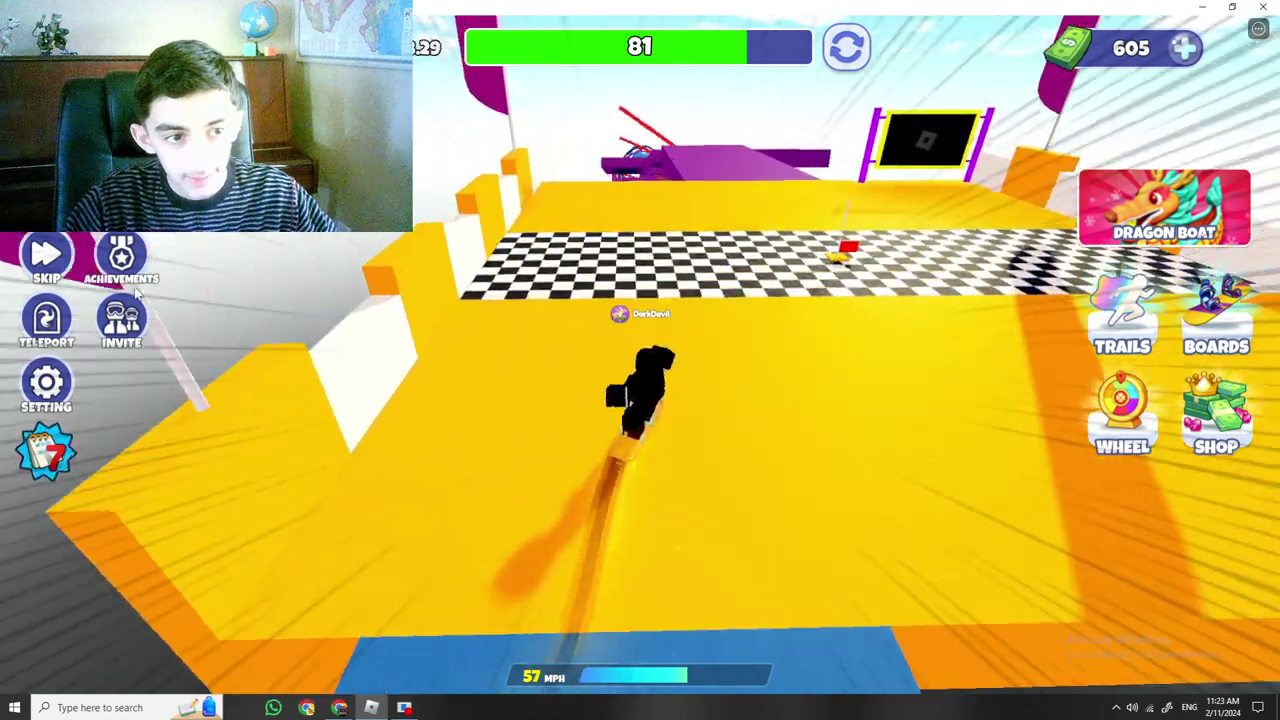
View the x50 death achievement in the Achievements list, then close it.
left_click(121, 262)
scroll(470, 430, "down", 3)
scroll(470, 430, "up", 3)
left_click(330, 438)
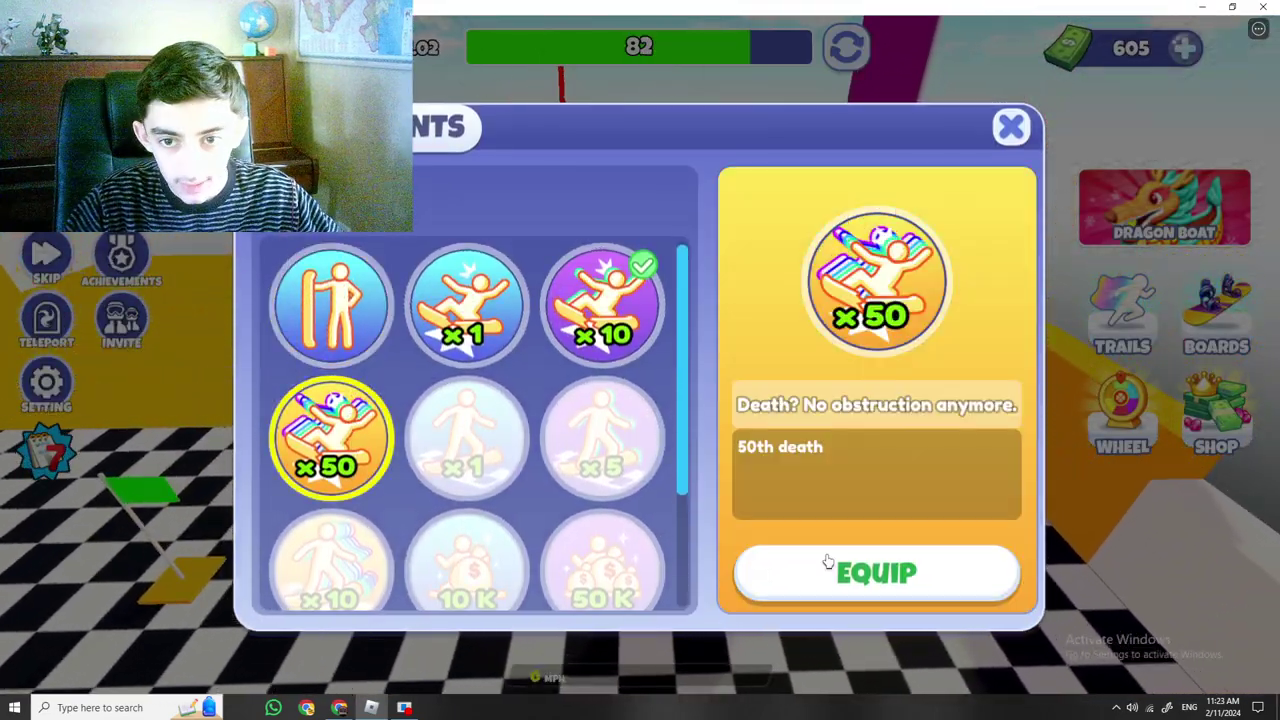
left_click(1011, 127)
Ride the zigzag purple track, blue tunnels and rainbow stairs to reach stage 85.
key("w")
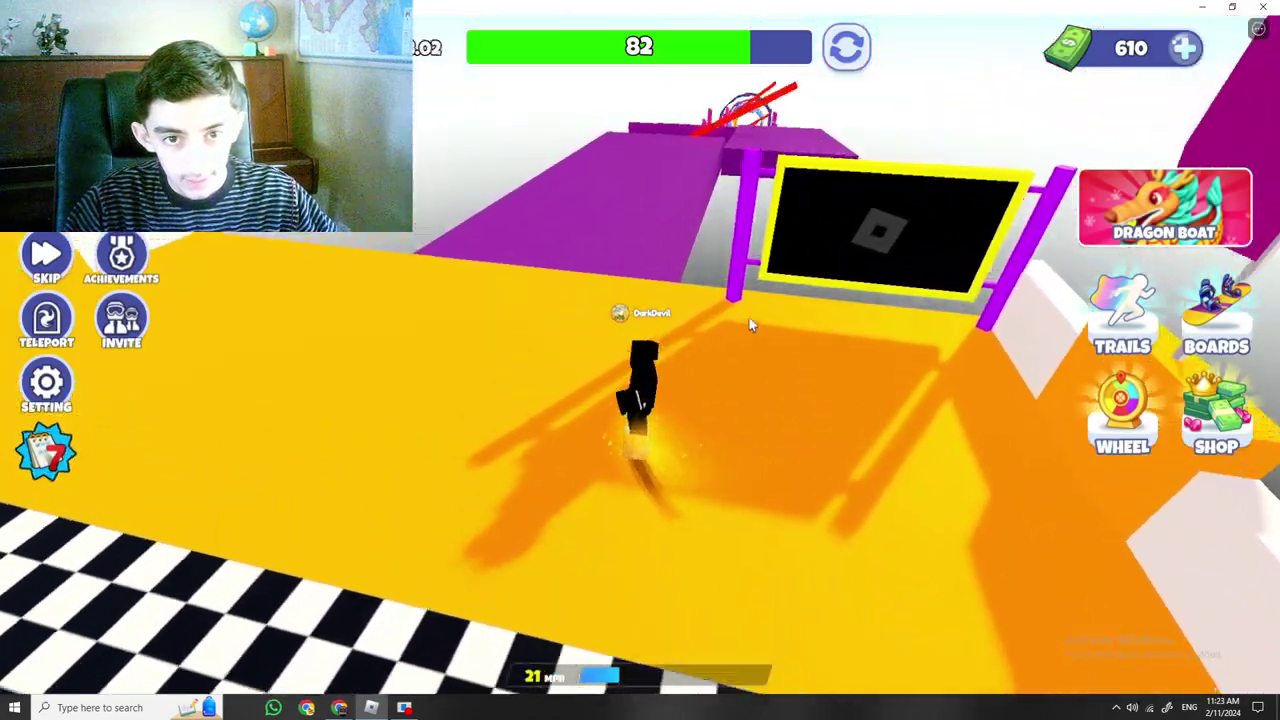
key("w")
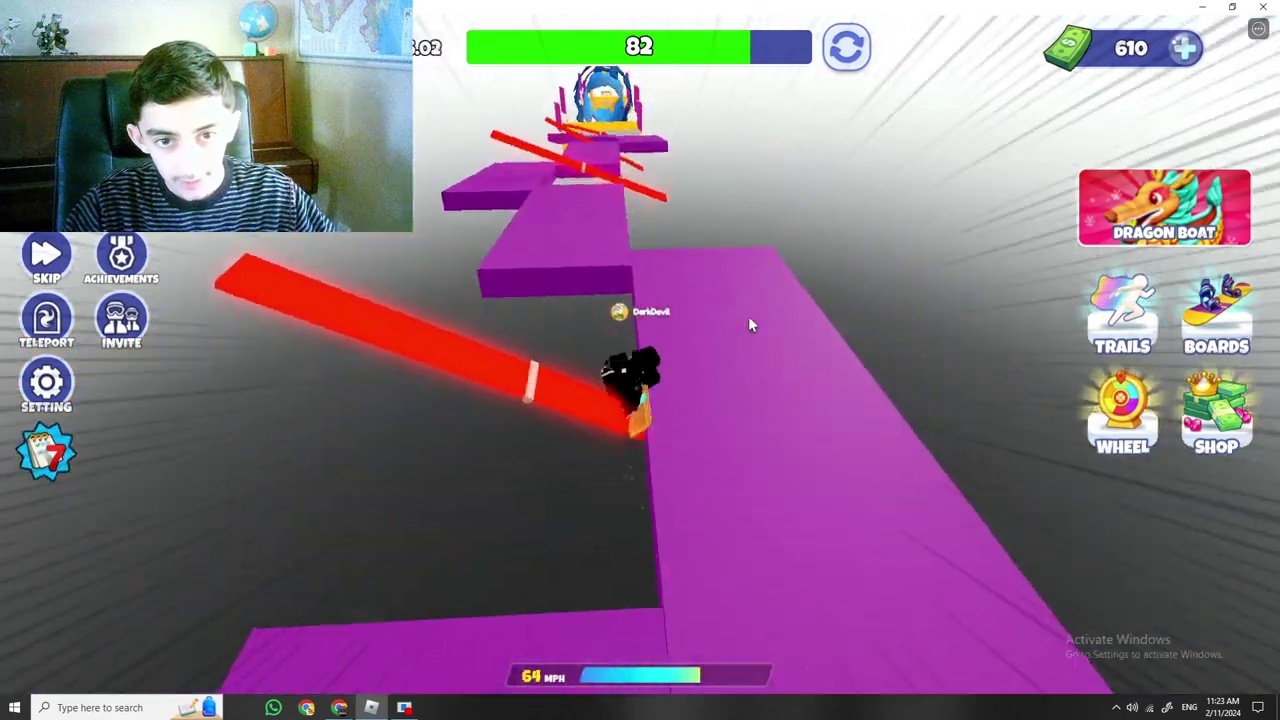
key("w")
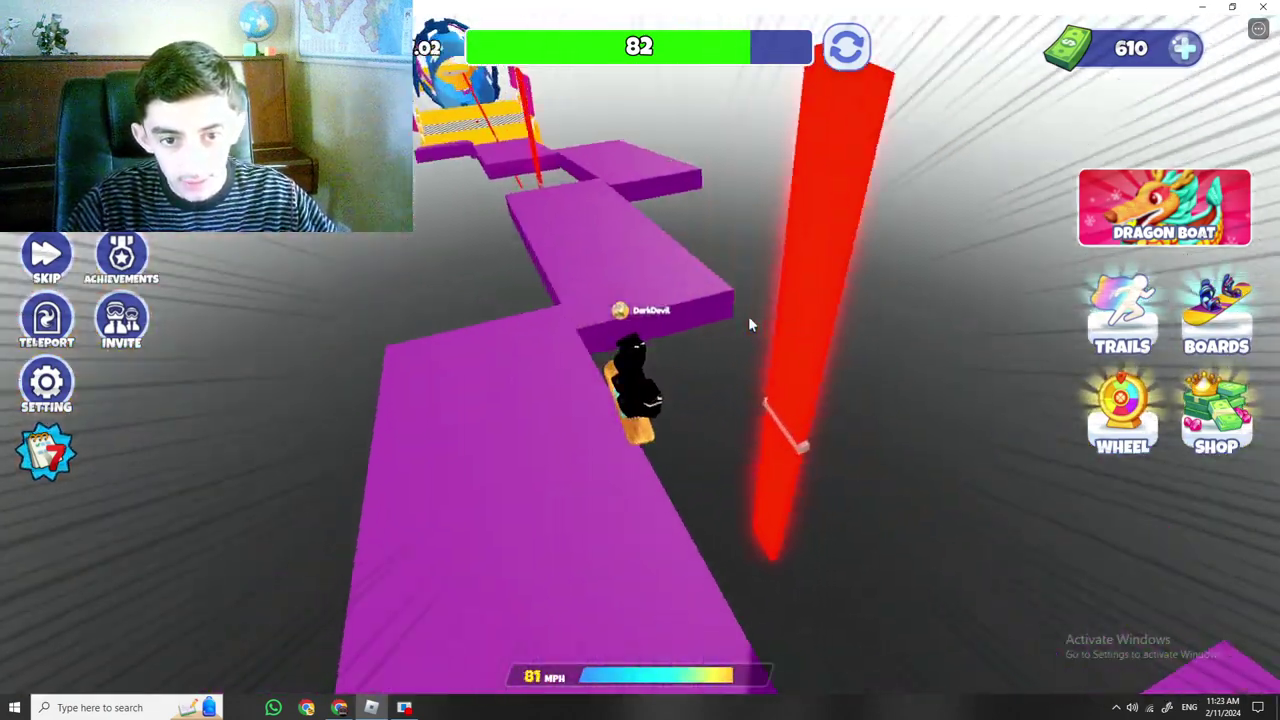
key("w")
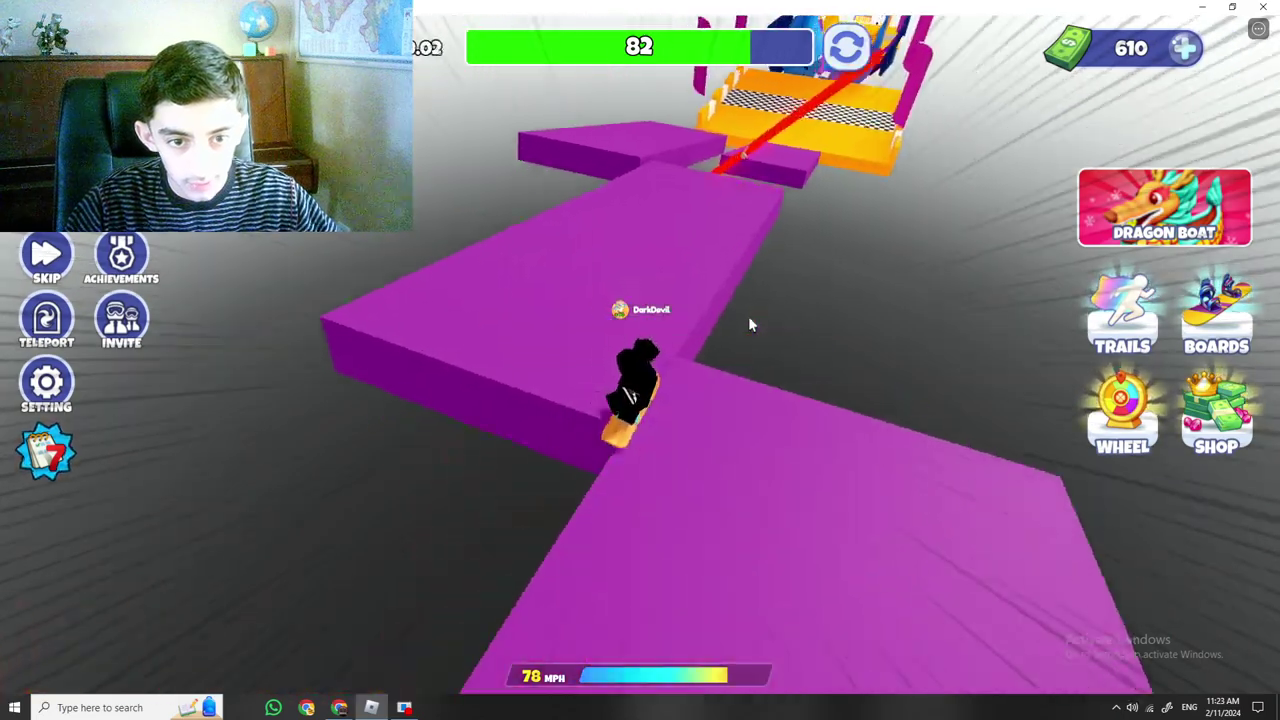
key("w")
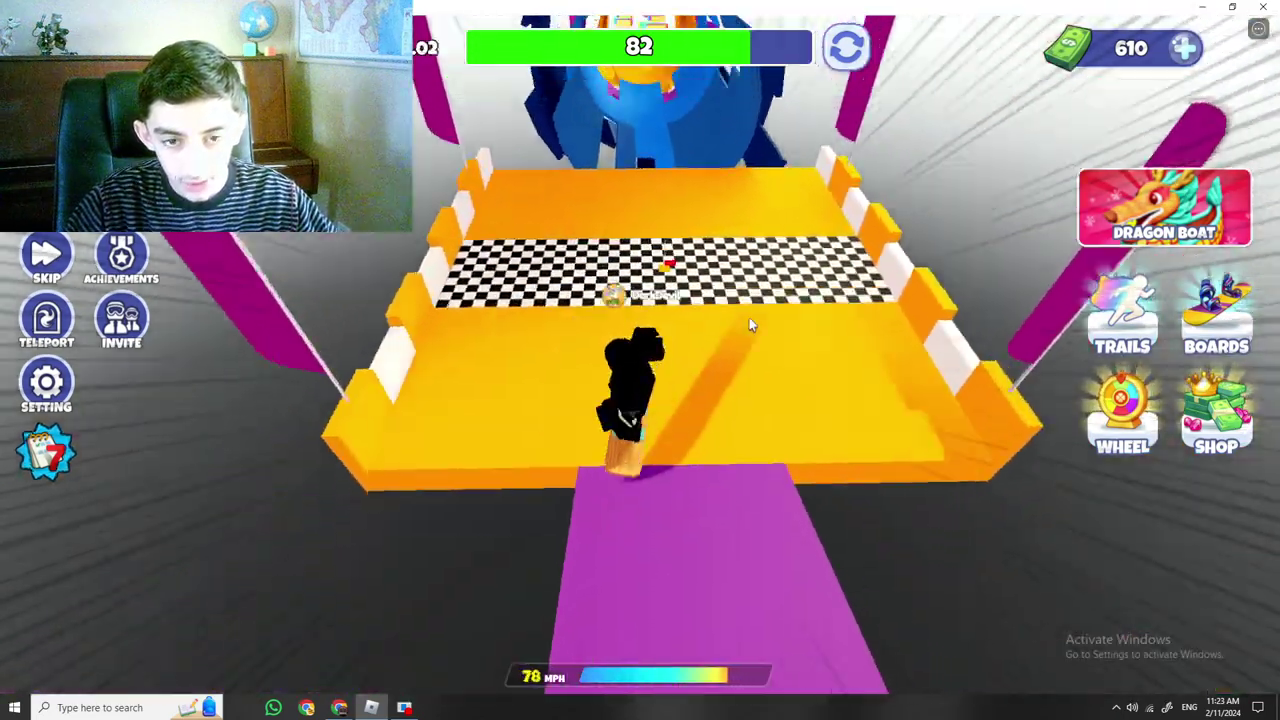
key("w")
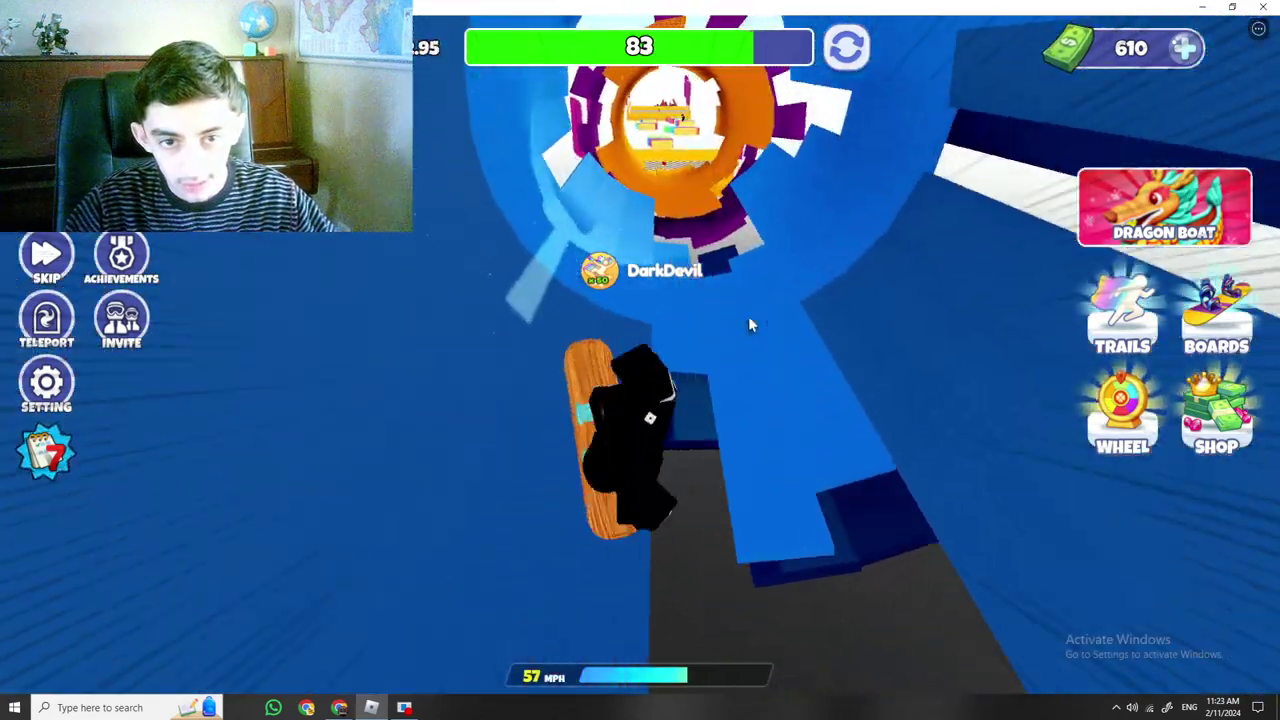
key("w")
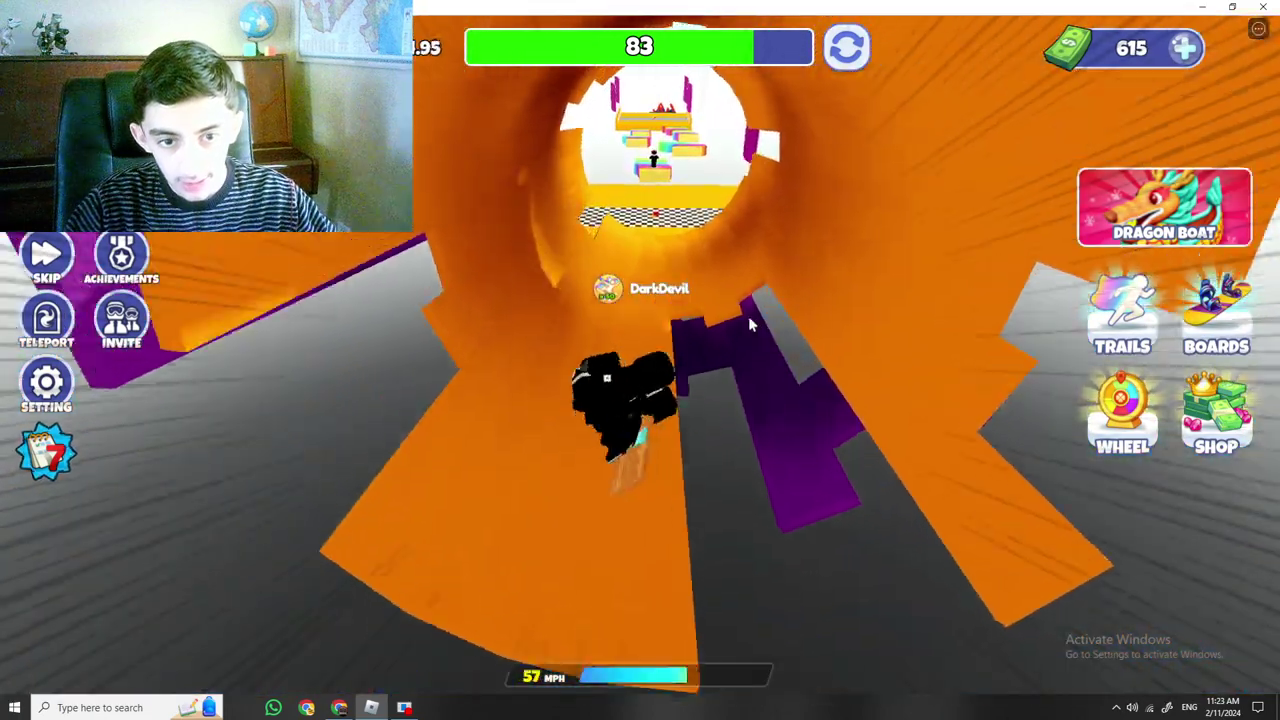
key("w")
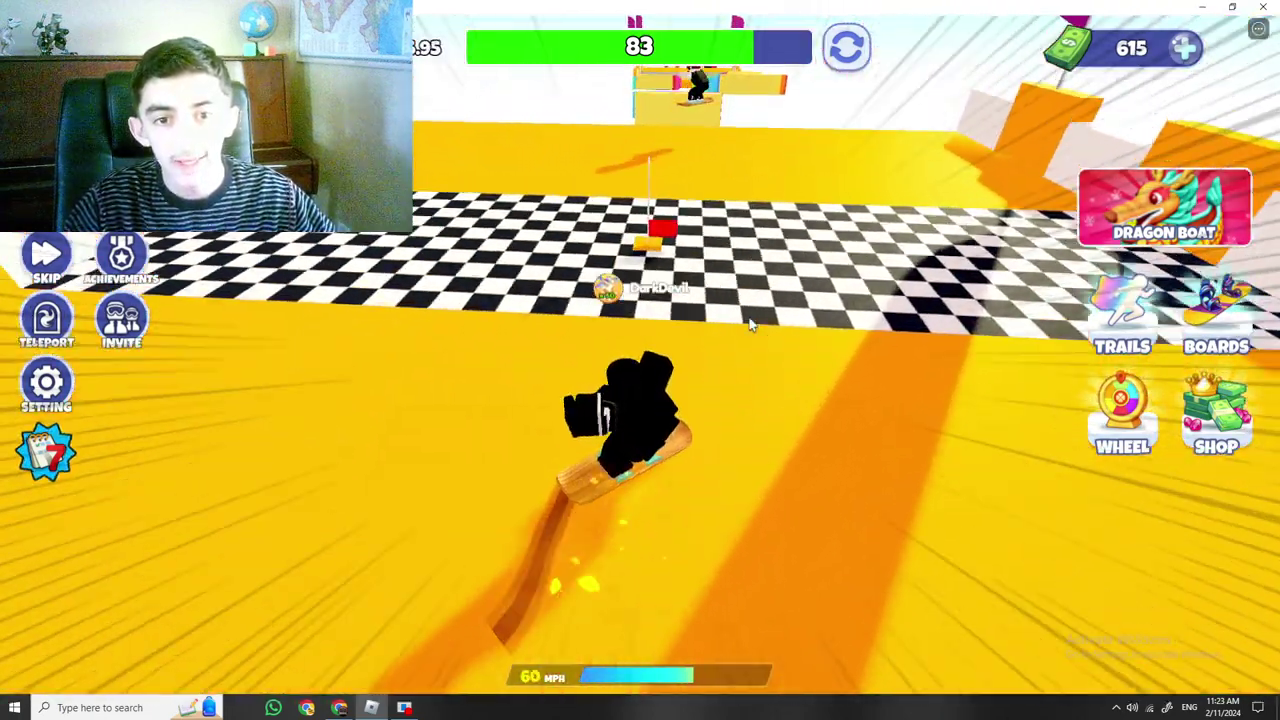
key("w")
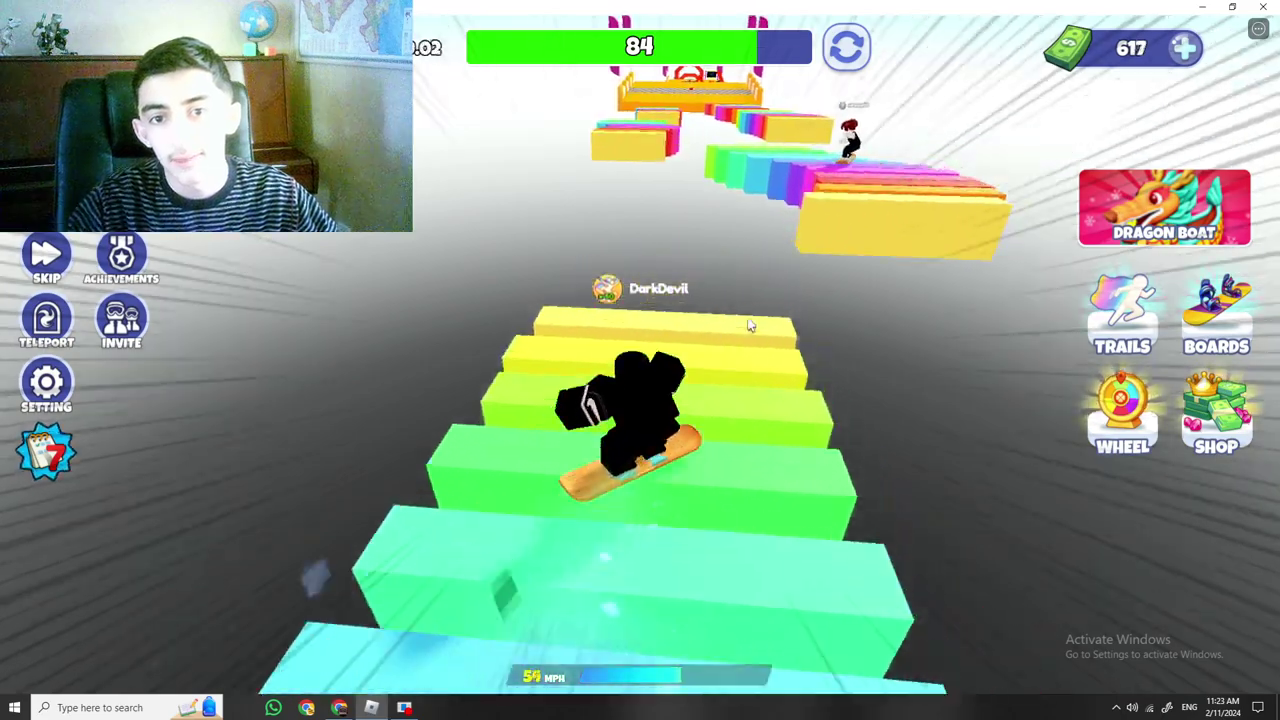
key("w")
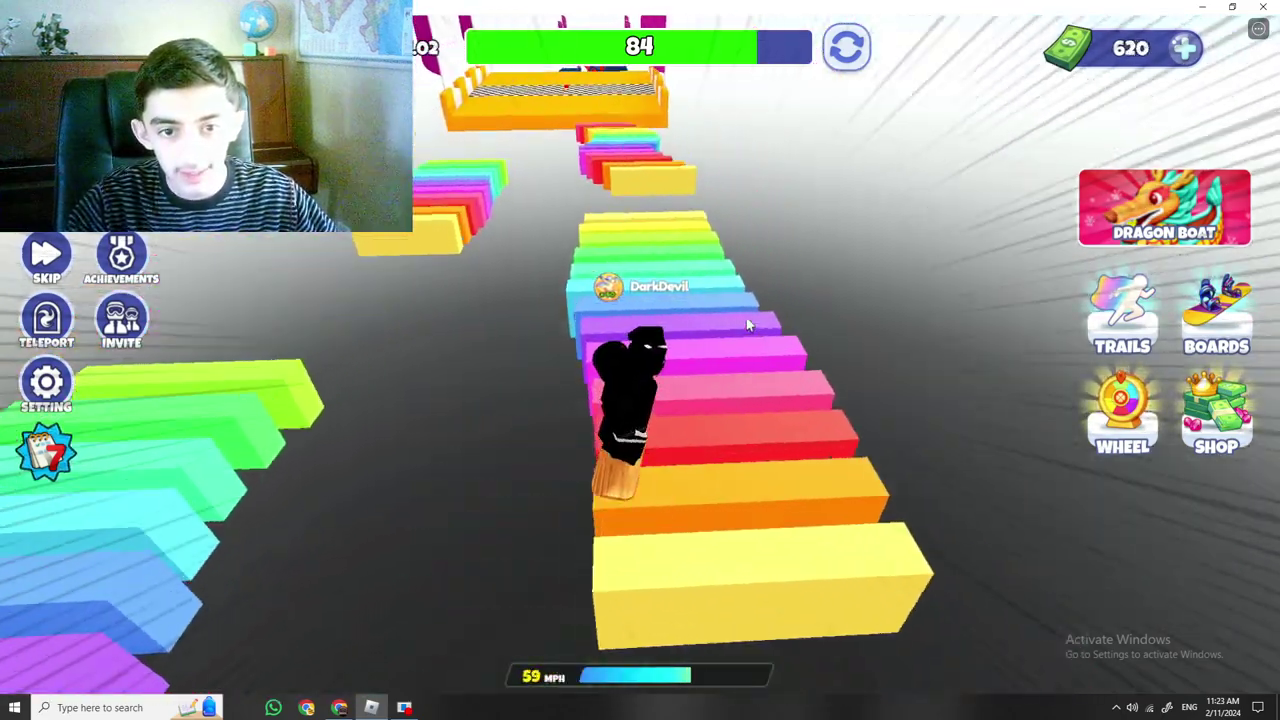
key("w")
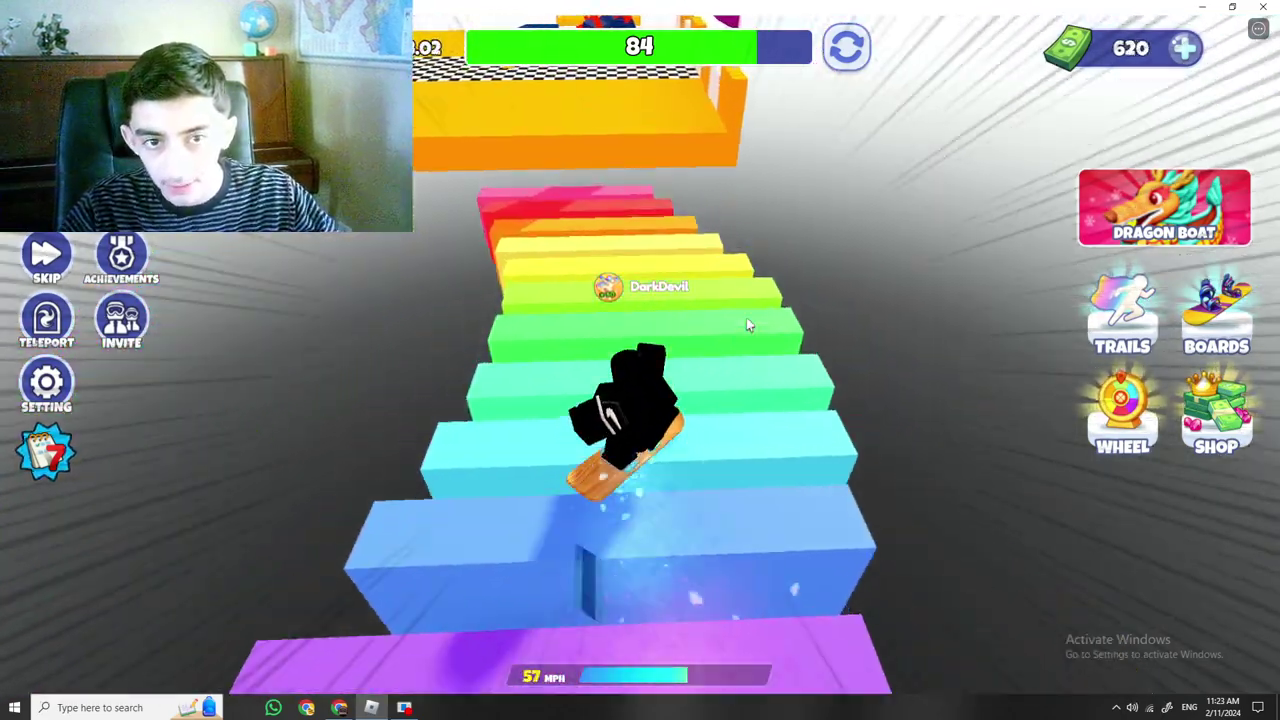
key("w")
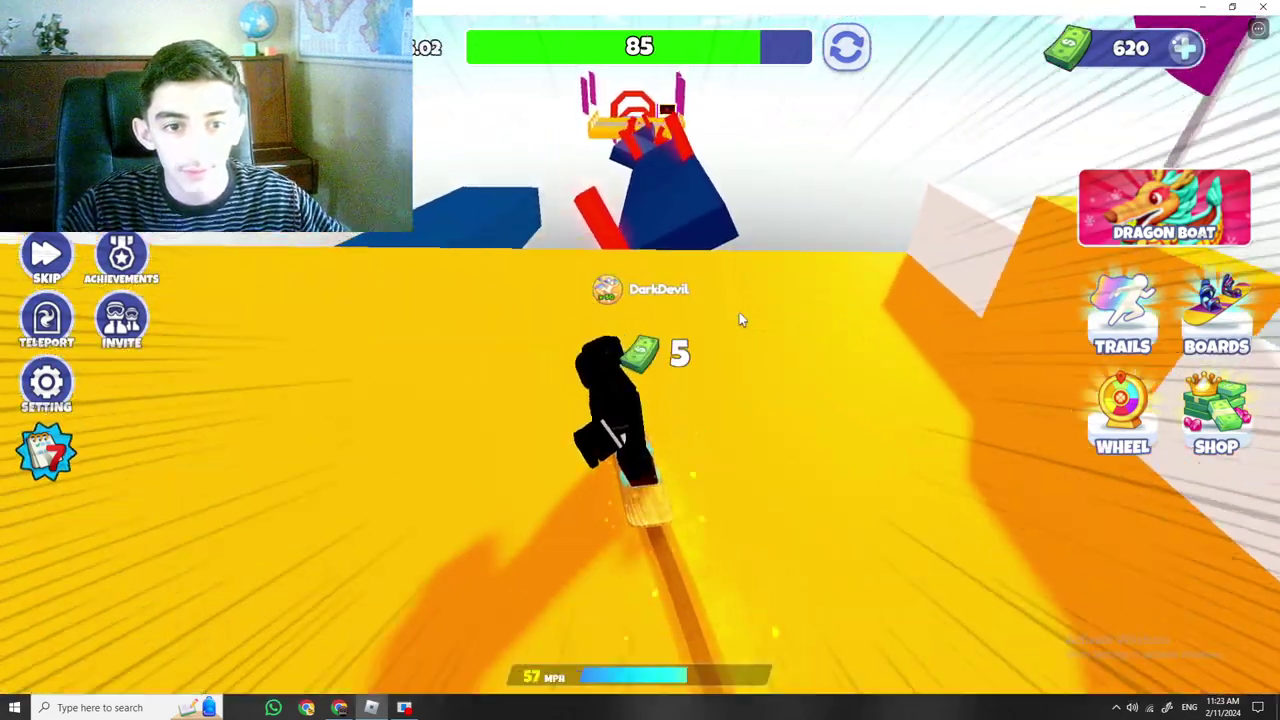
Ride up the blue ramps past red obstacles to the red gate at stage 86.
key("w")
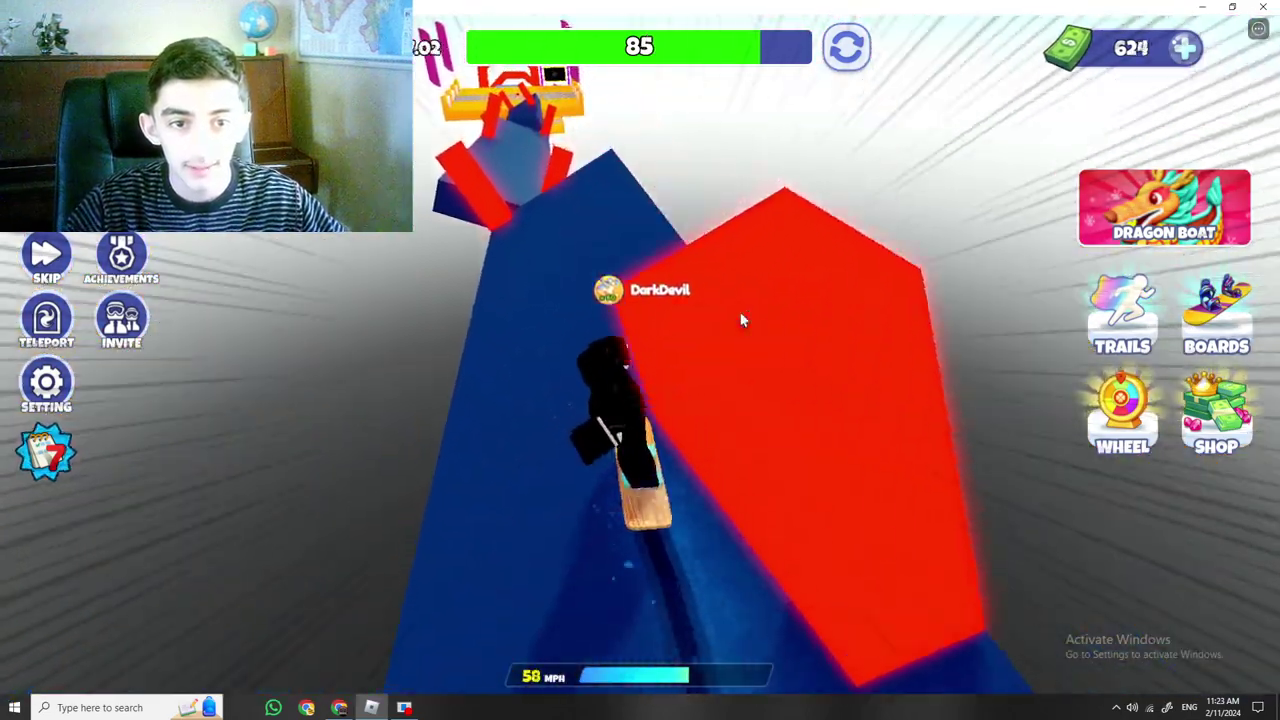
key("w")
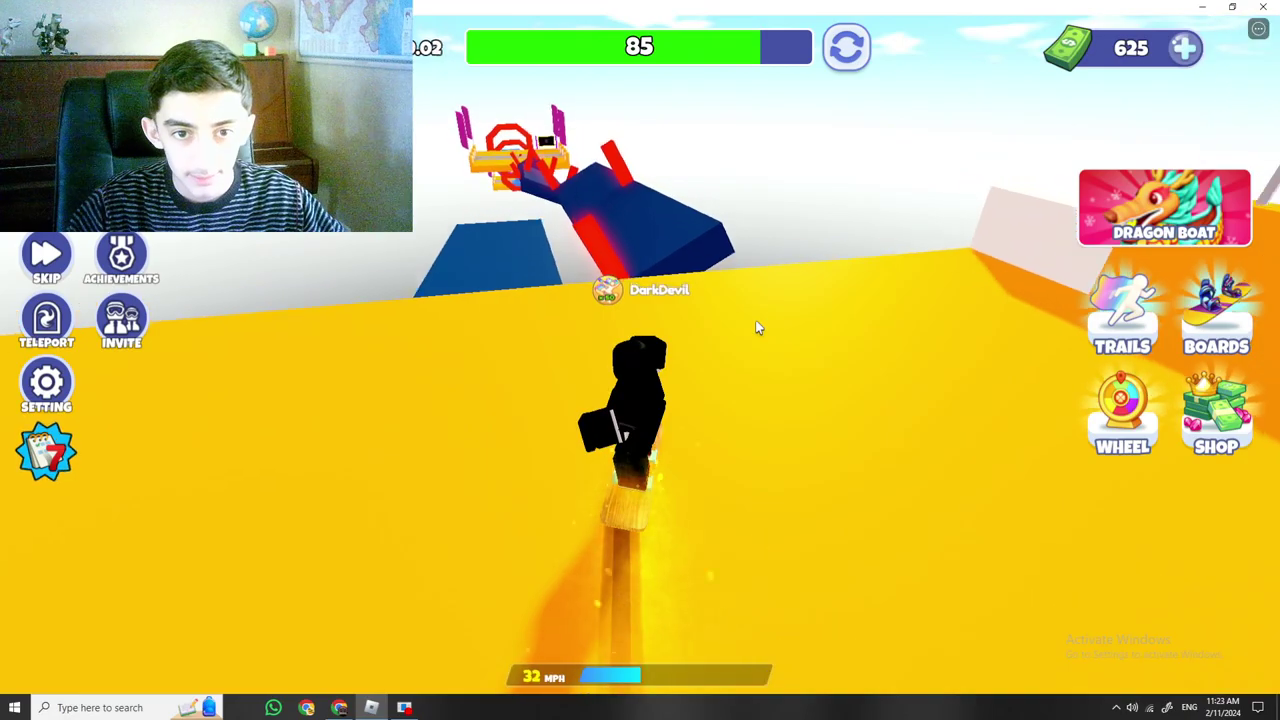
key("w")
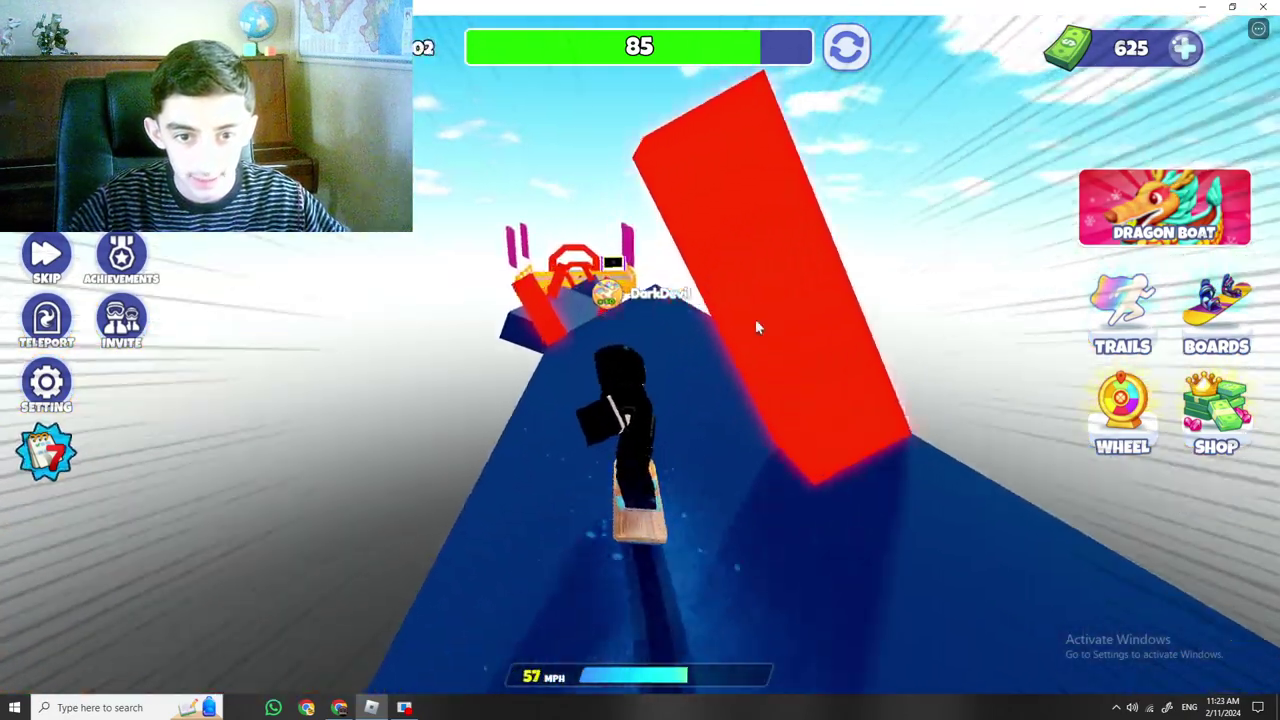
key("w")
key("w")
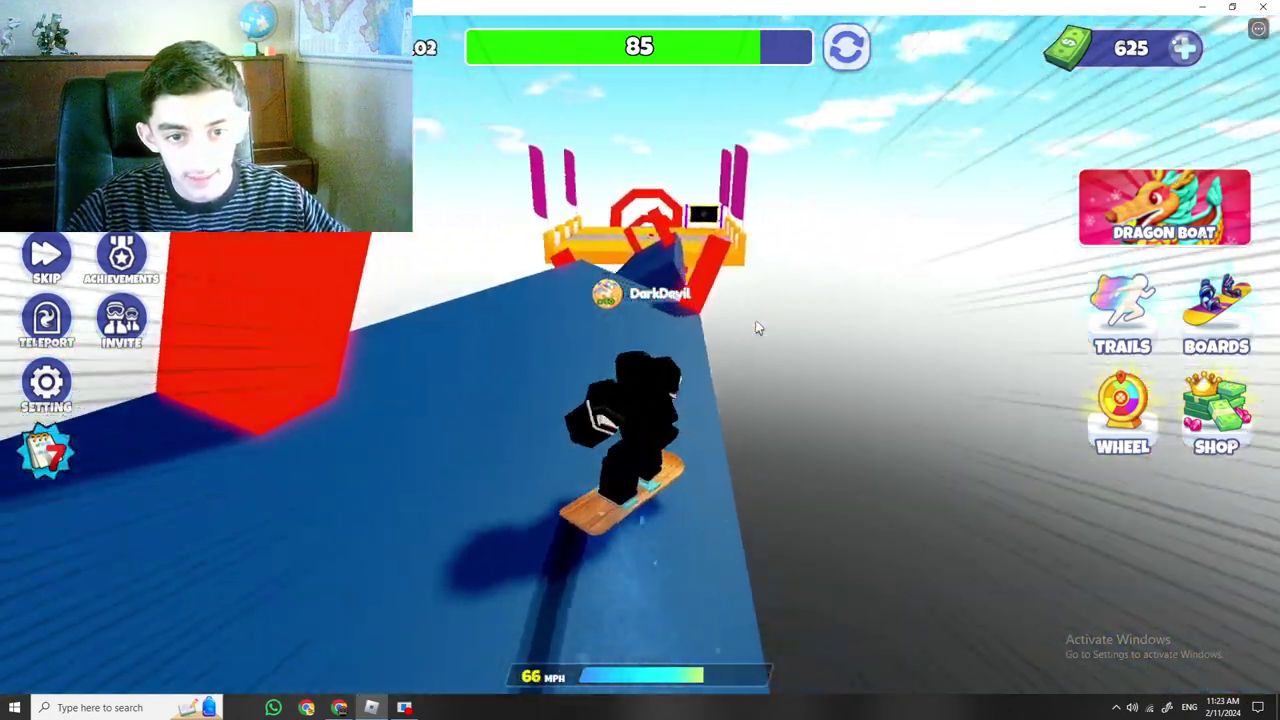
key("w")
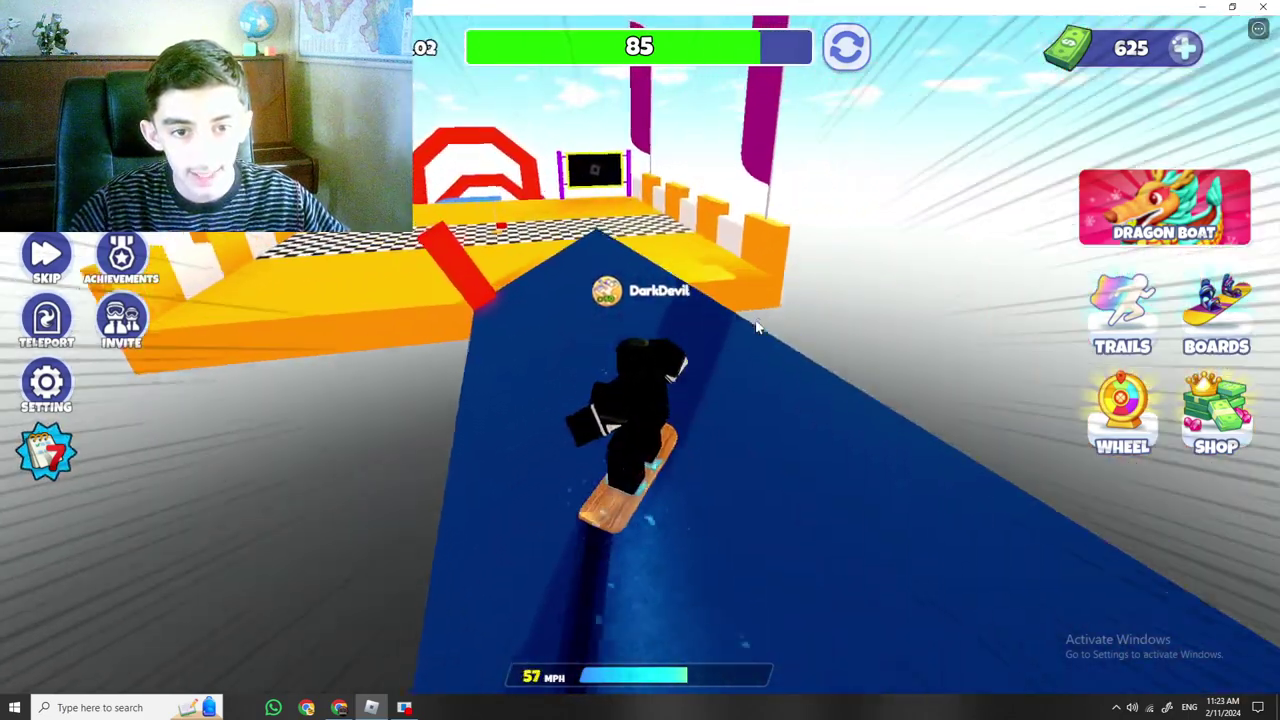
key("w")
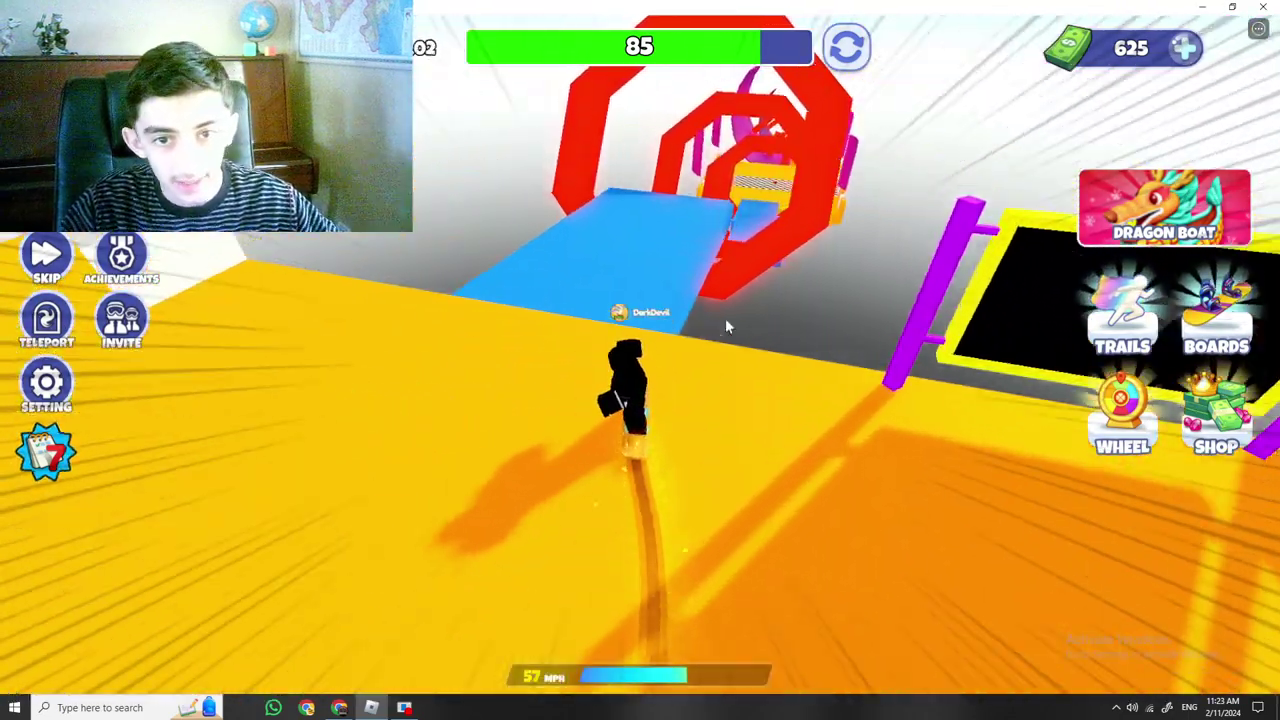
key("w")
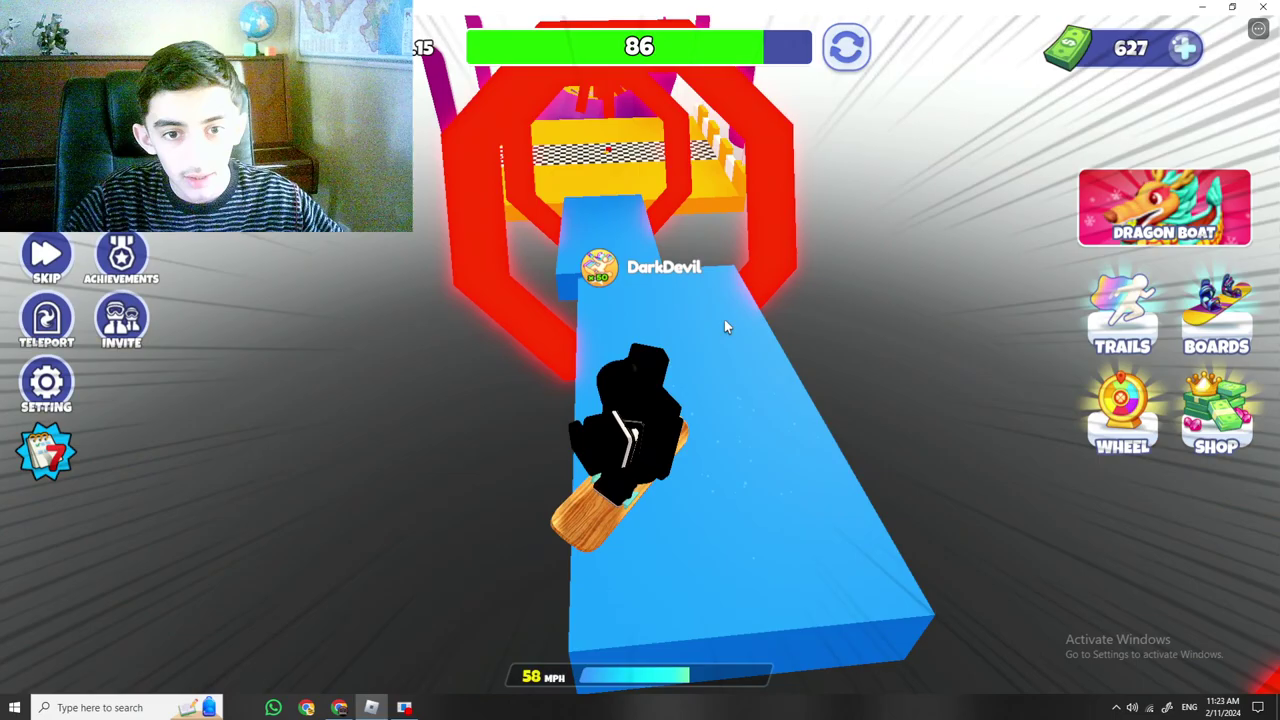
Ride through the red ring gates, retrying after a respawn, to reach stage 87.
key("w")
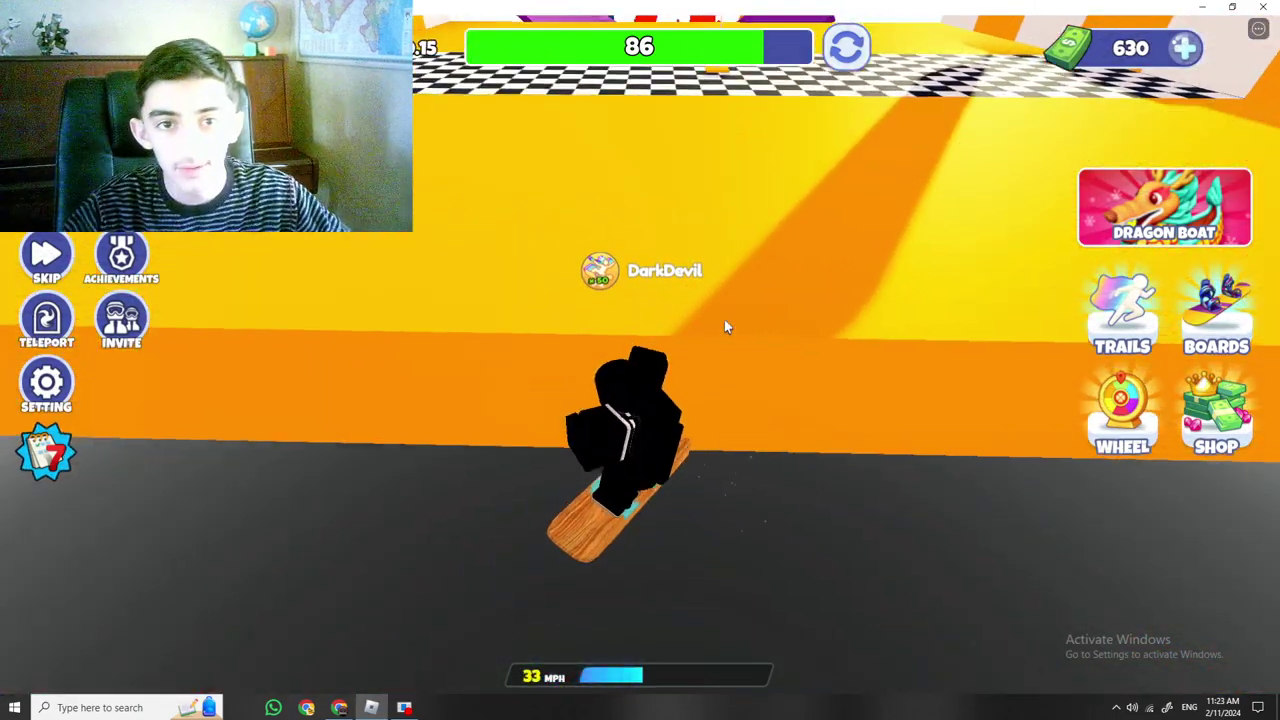
key("w")
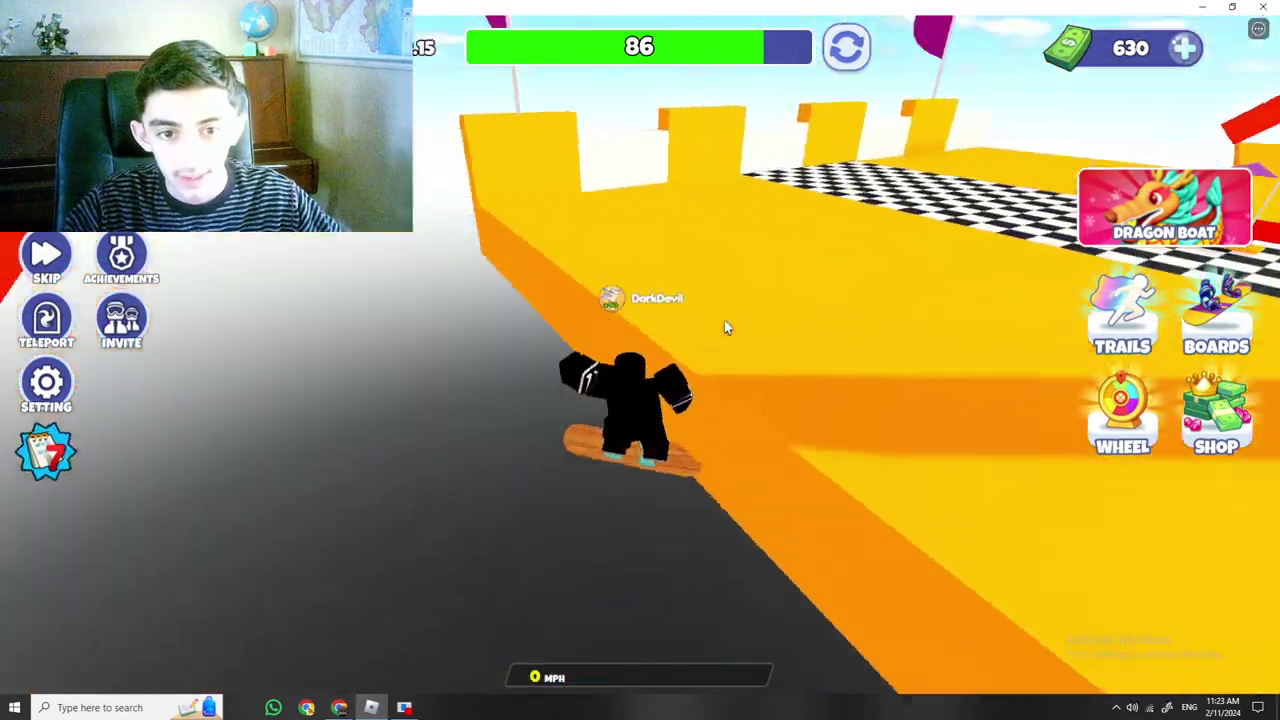
key("w")
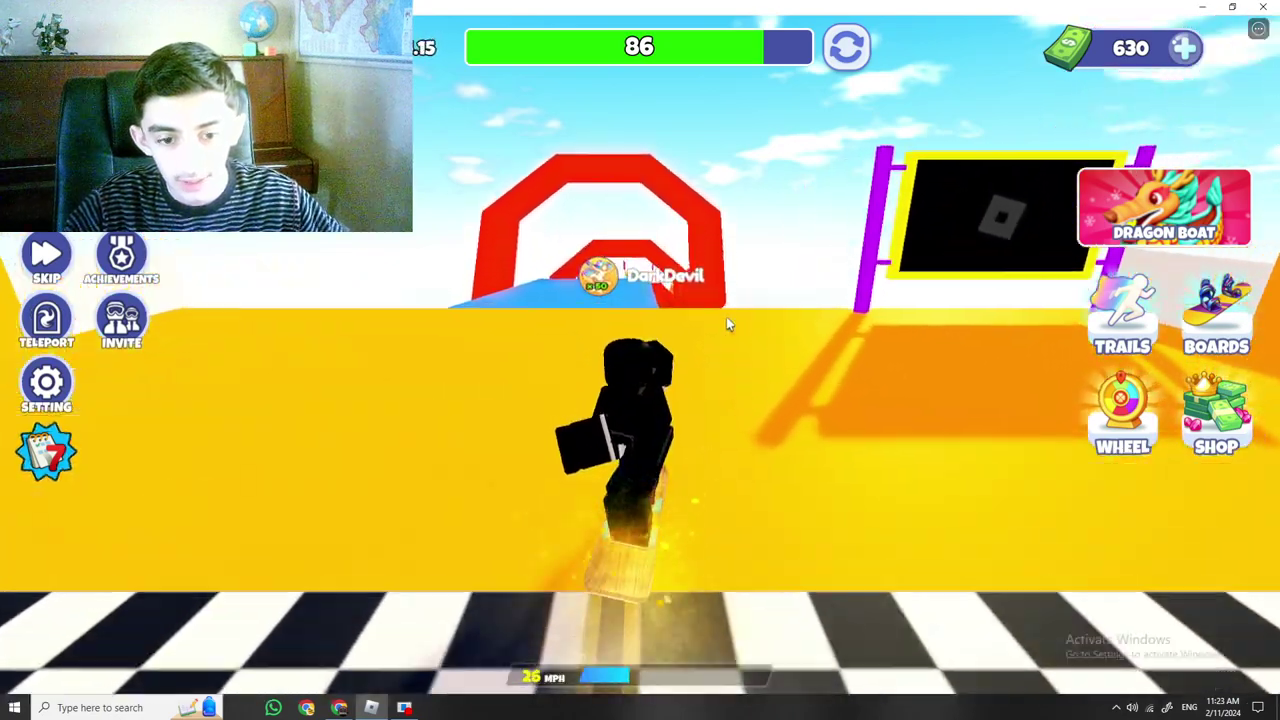
key("w")
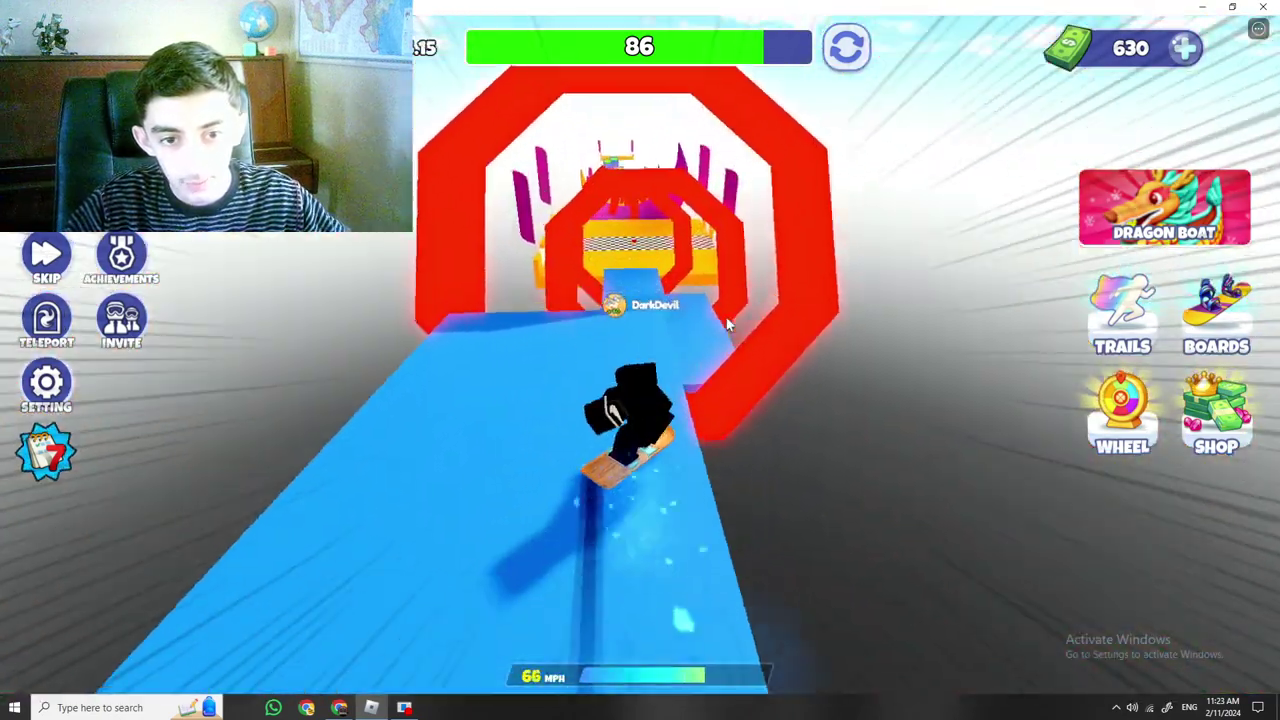
key("w")
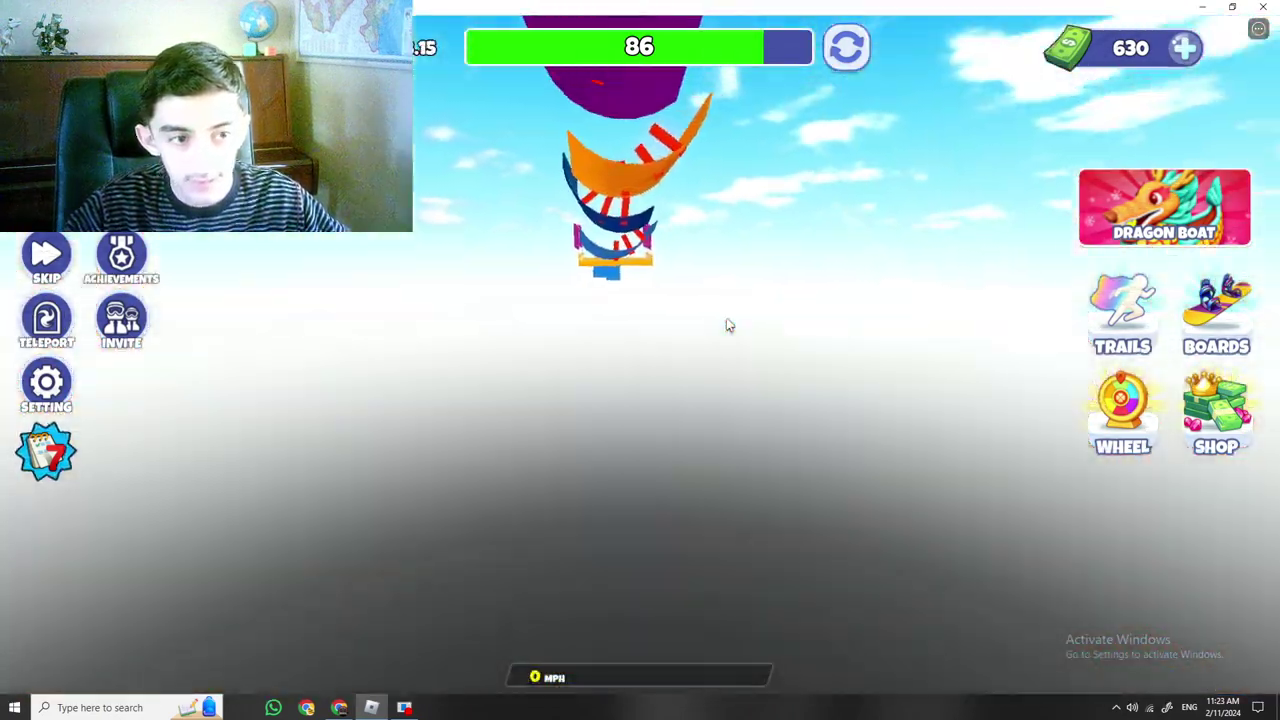
key("w")
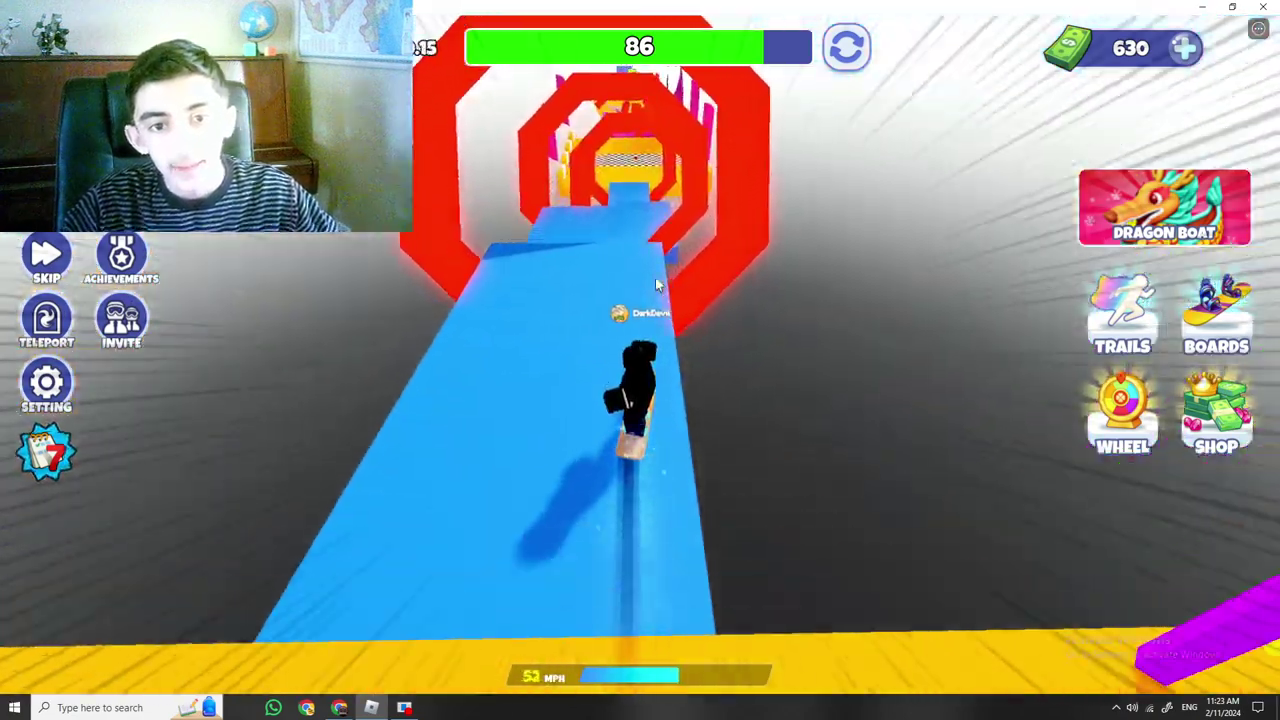
key("w")
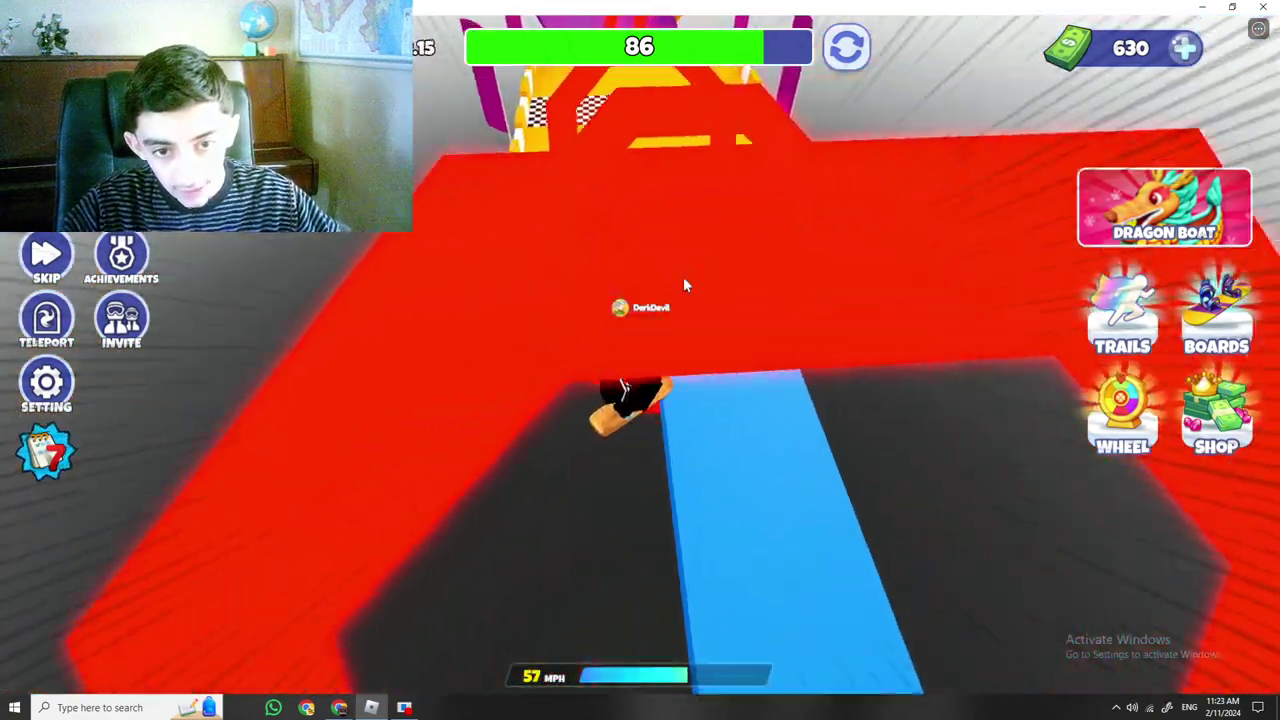
key("w")
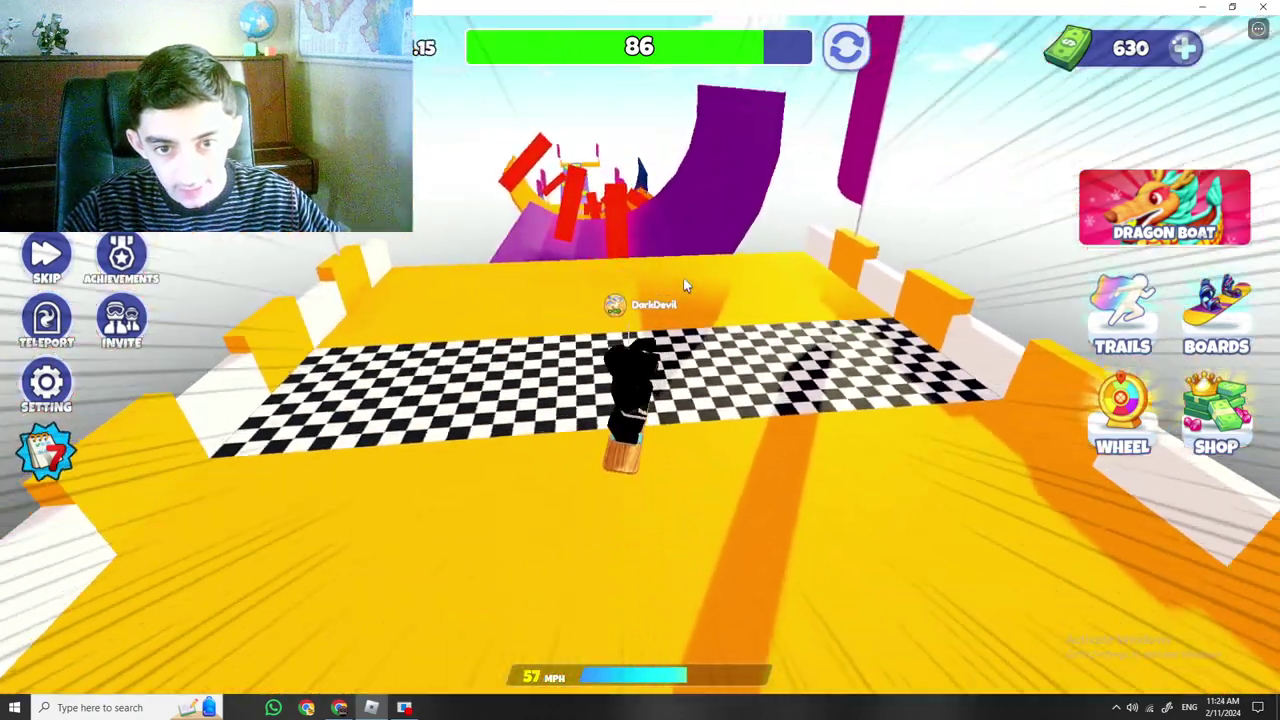
key("w")
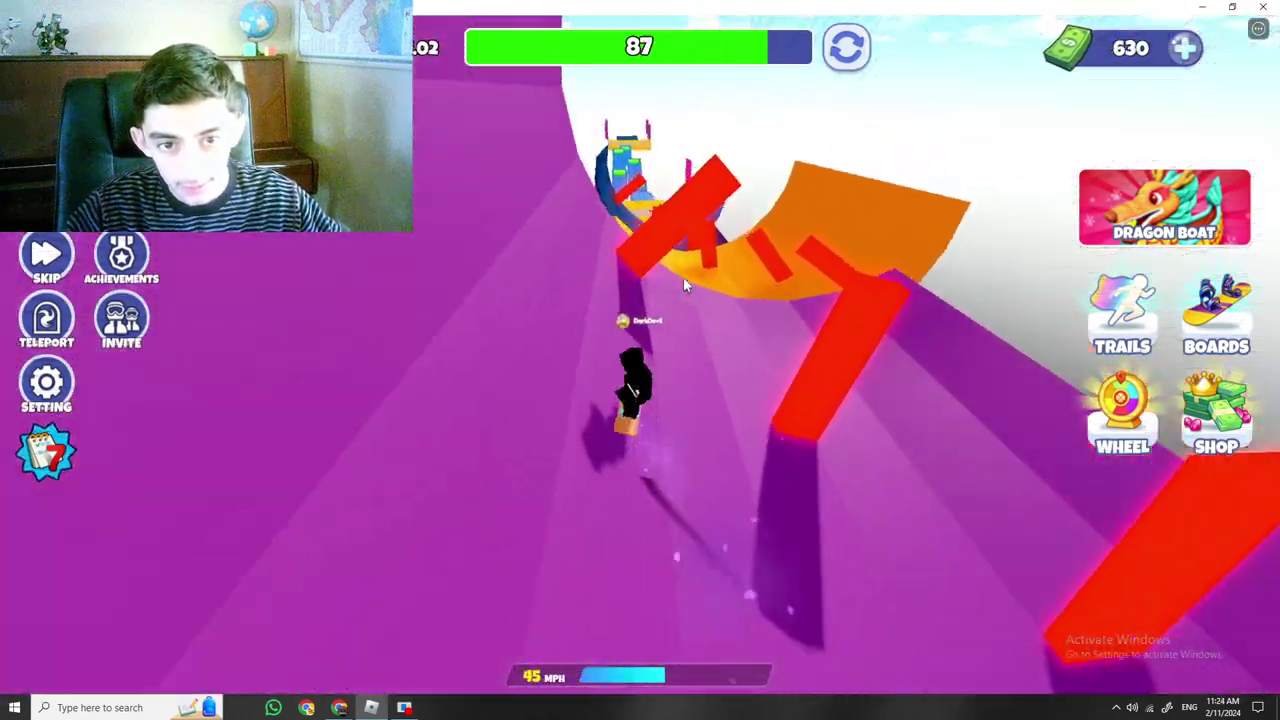
Ride the orange and blue half-pipes to stage 88, then speed over the boost pads.
key("w")
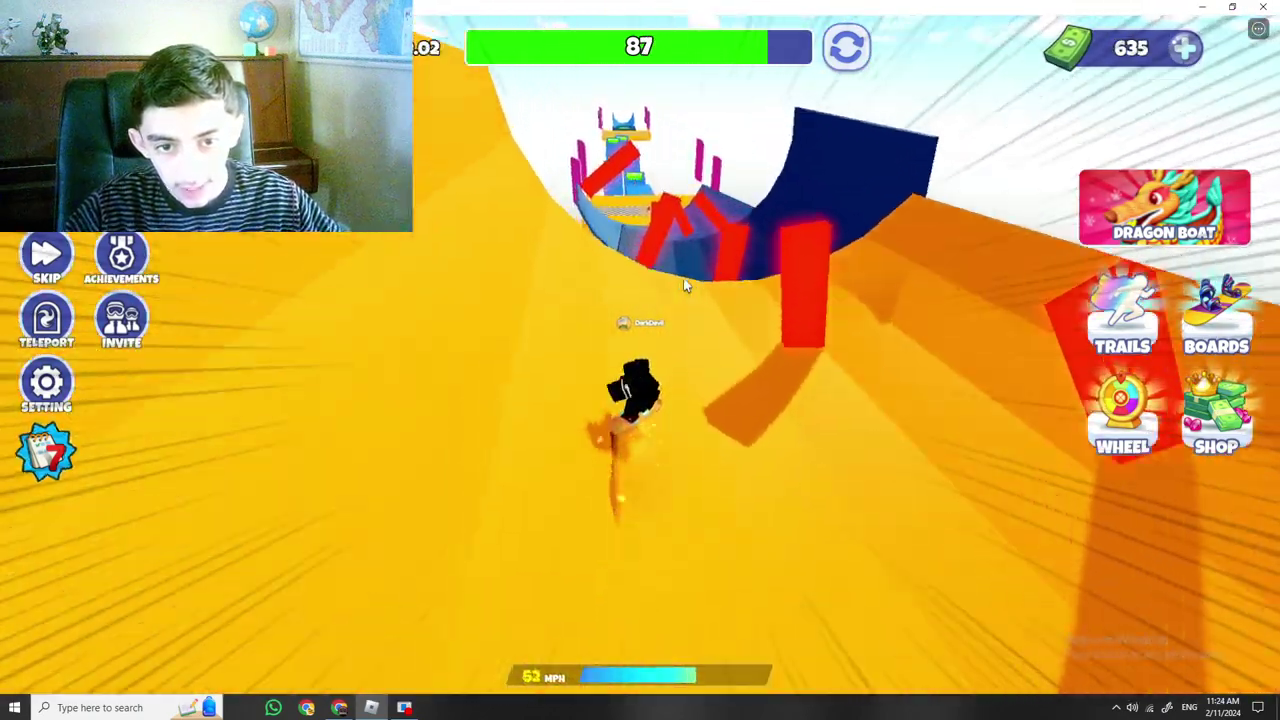
key("w")
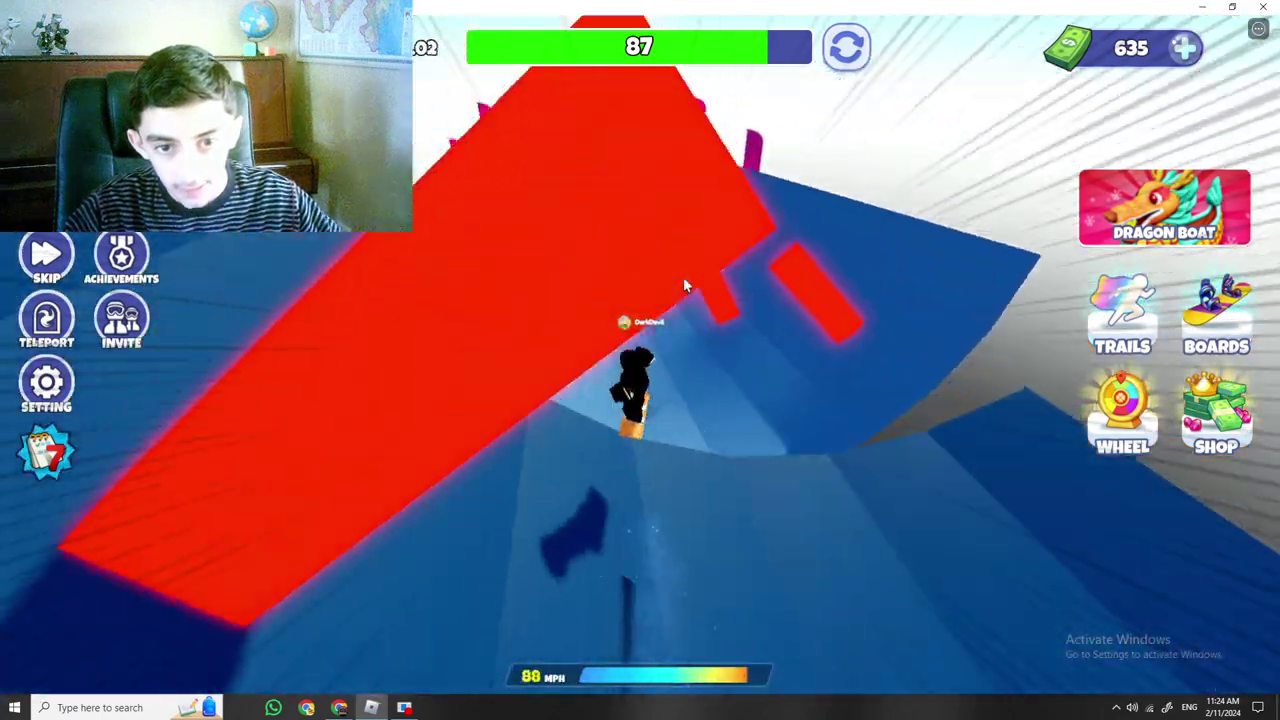
key("w")
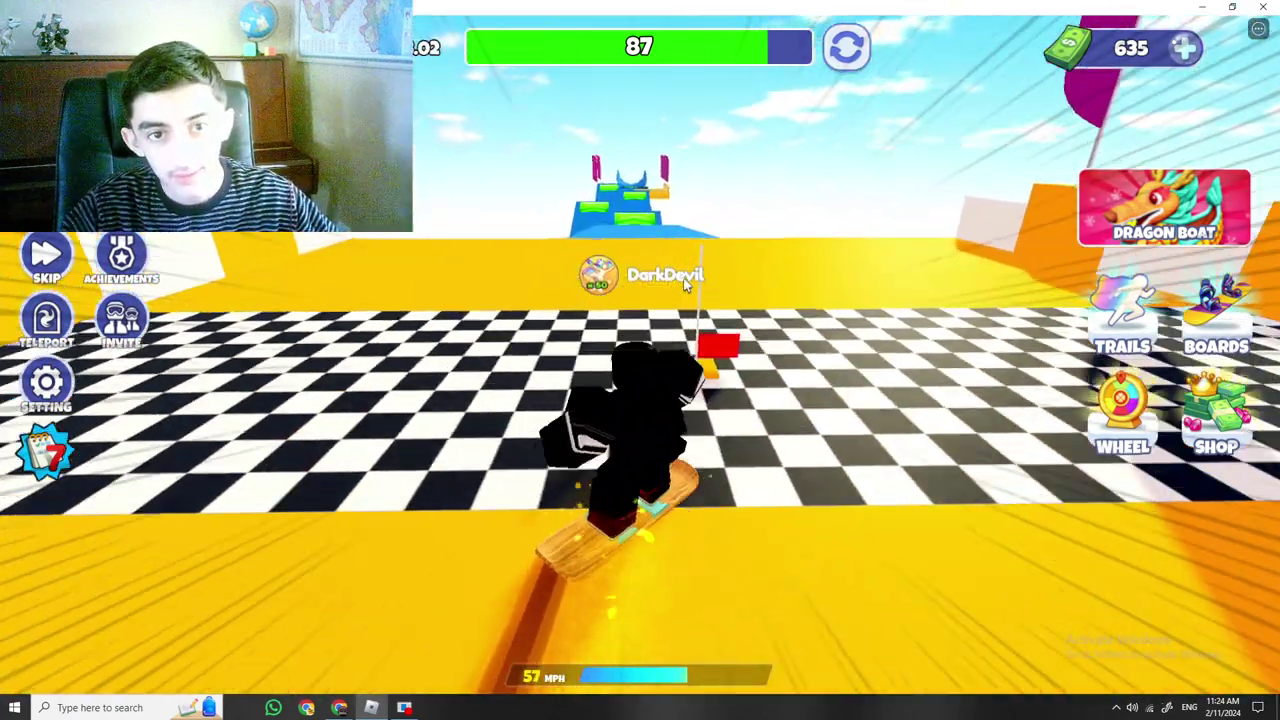
key("w")
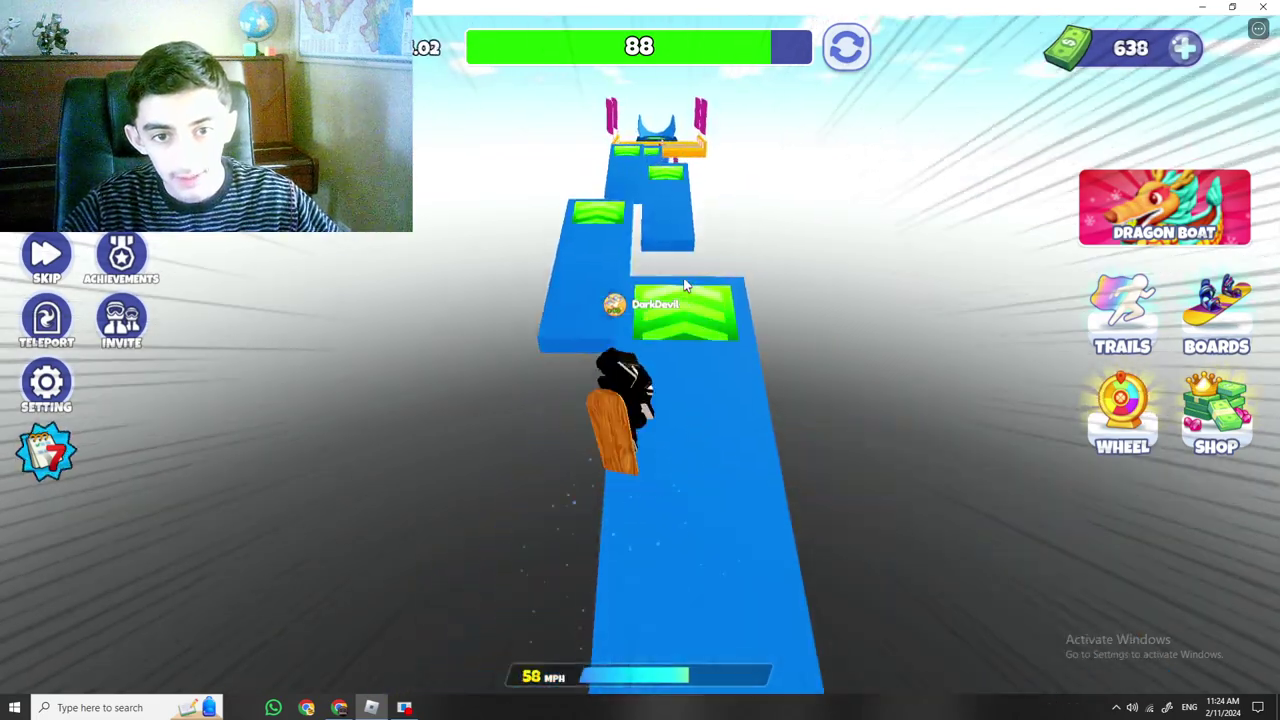
key("w")
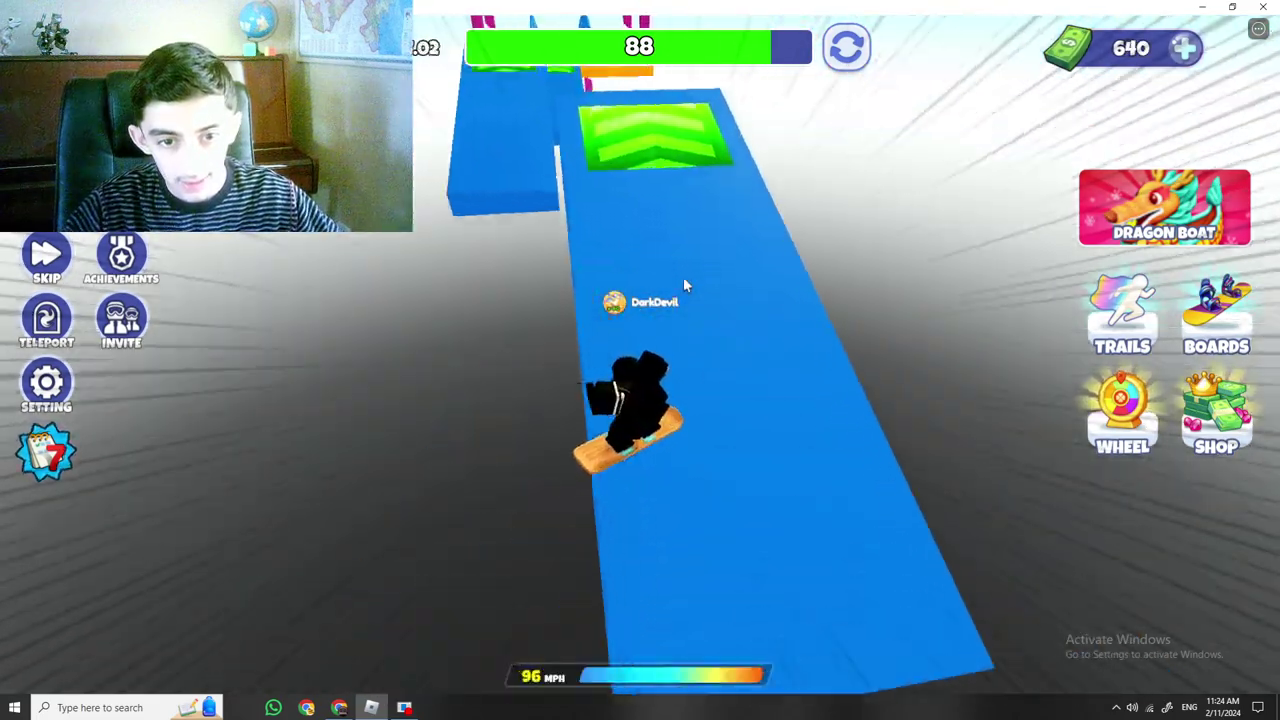
key("w")
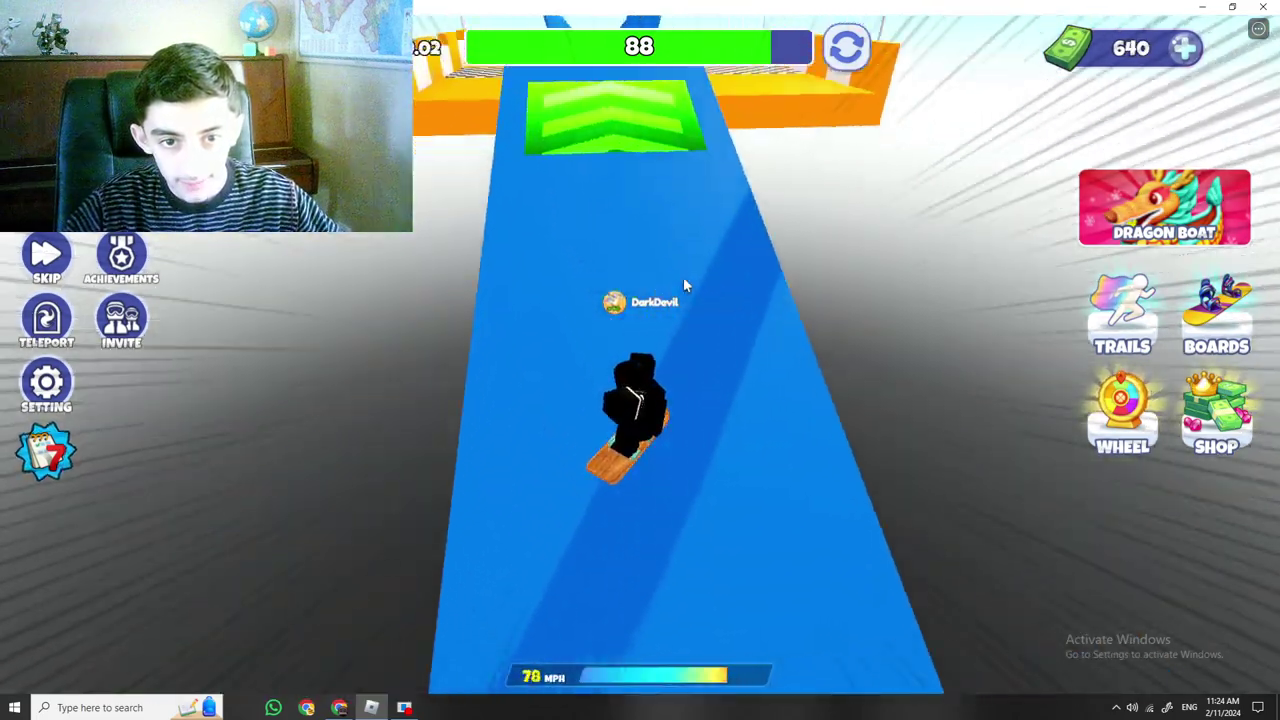
Ride the ramps, purple ring and tube past stage 90 onto the gapped orange platforms.
key("w")
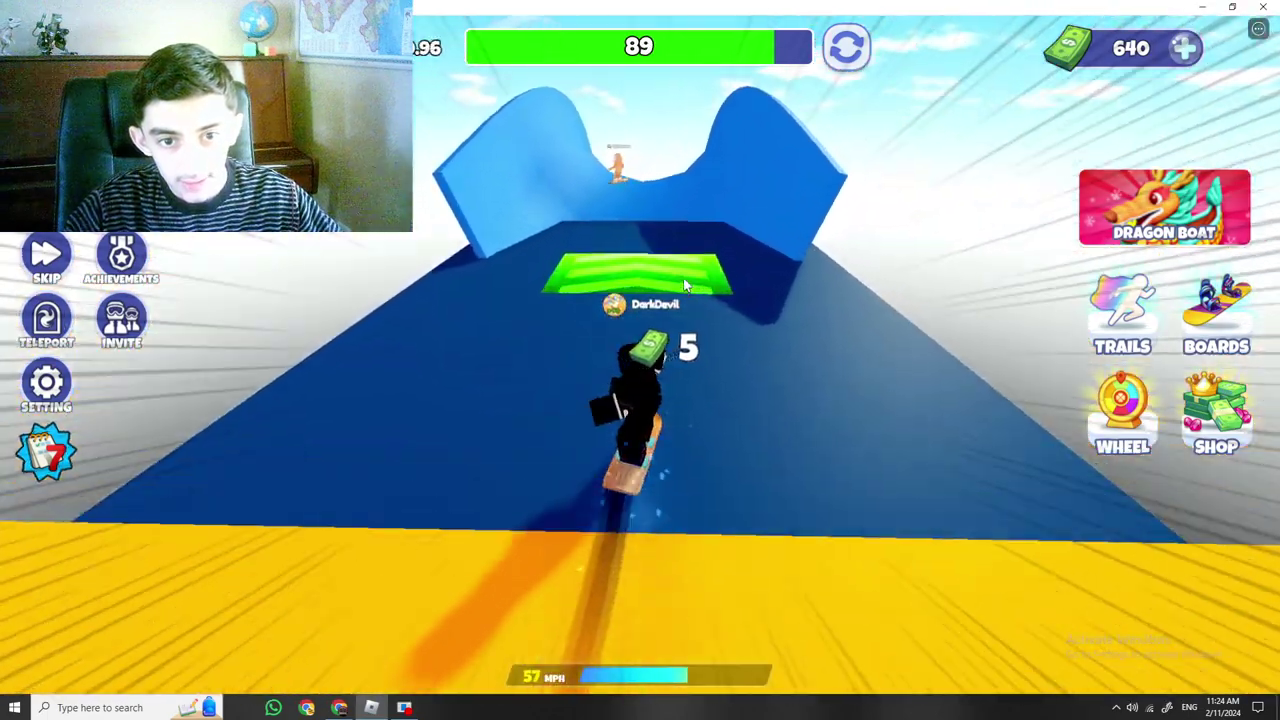
key("w")
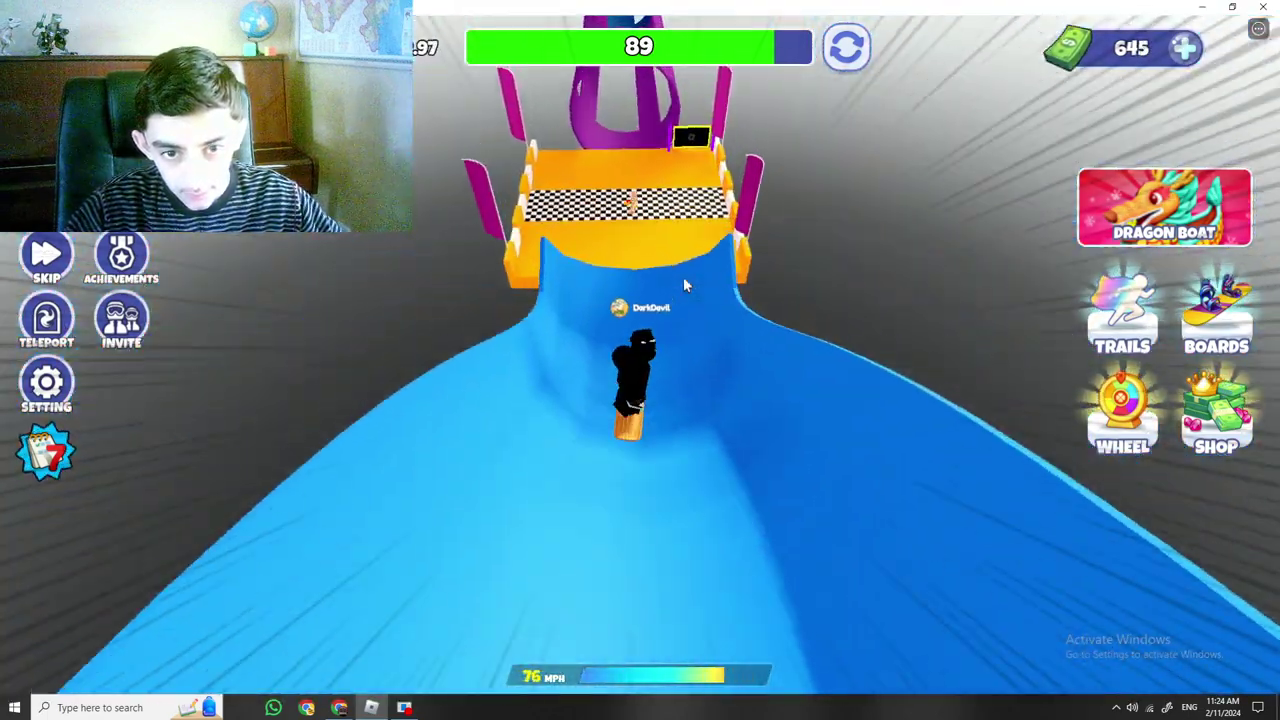
key("w")
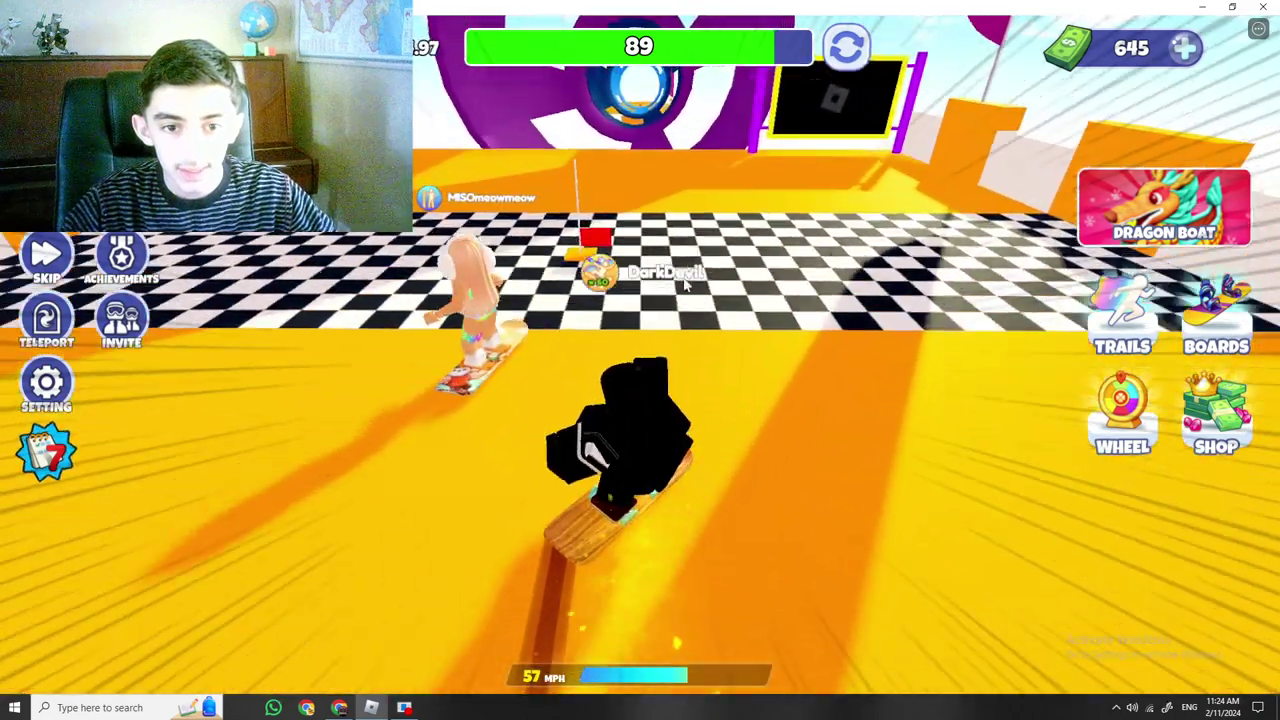
key("w")
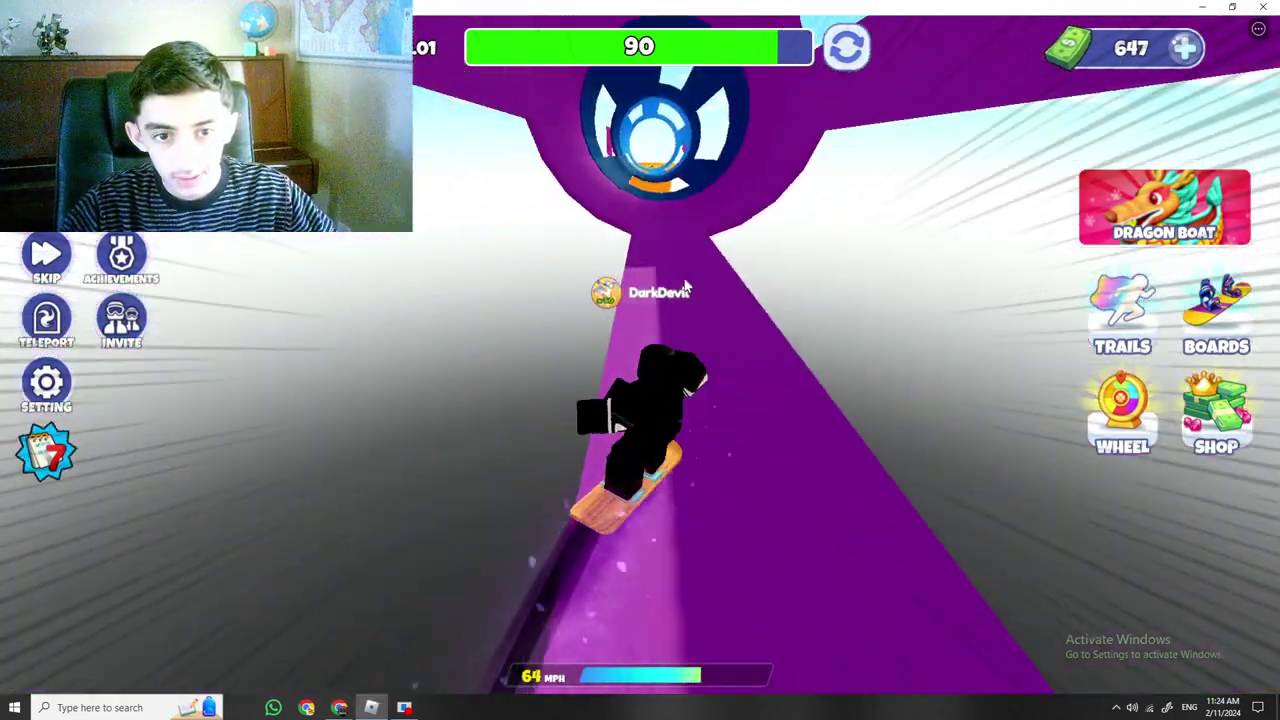
key("w")
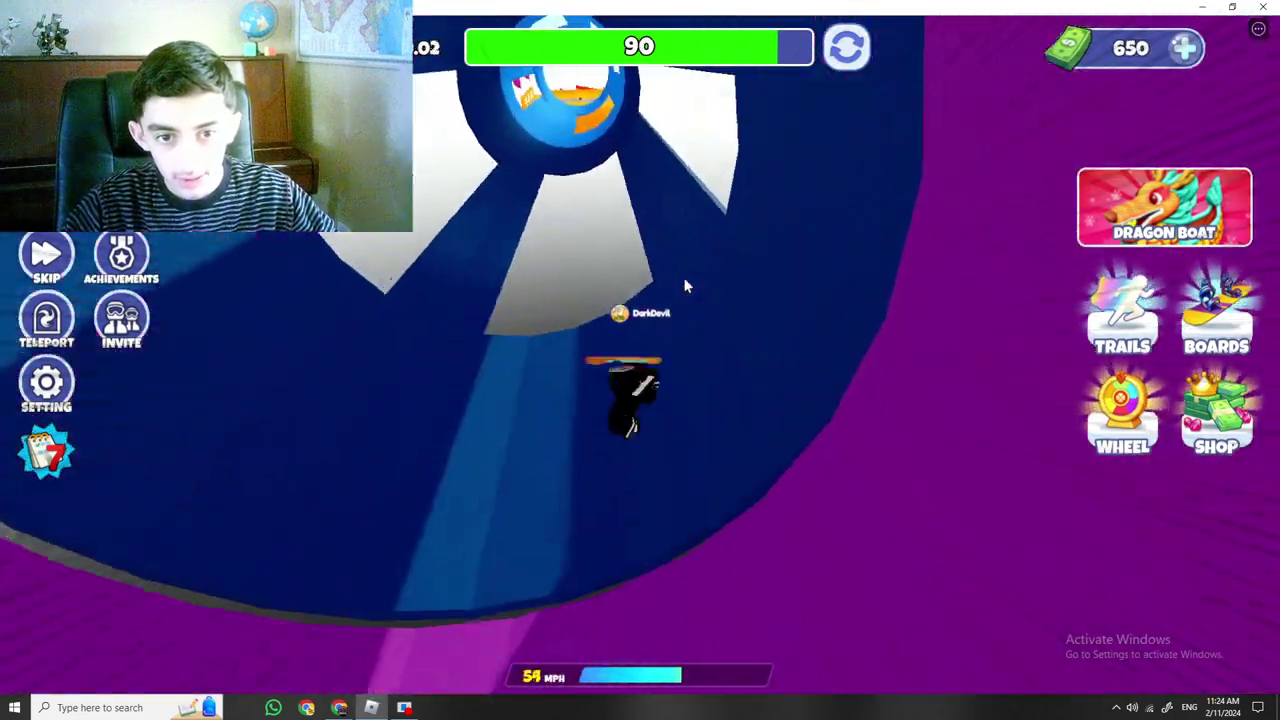
key("w")
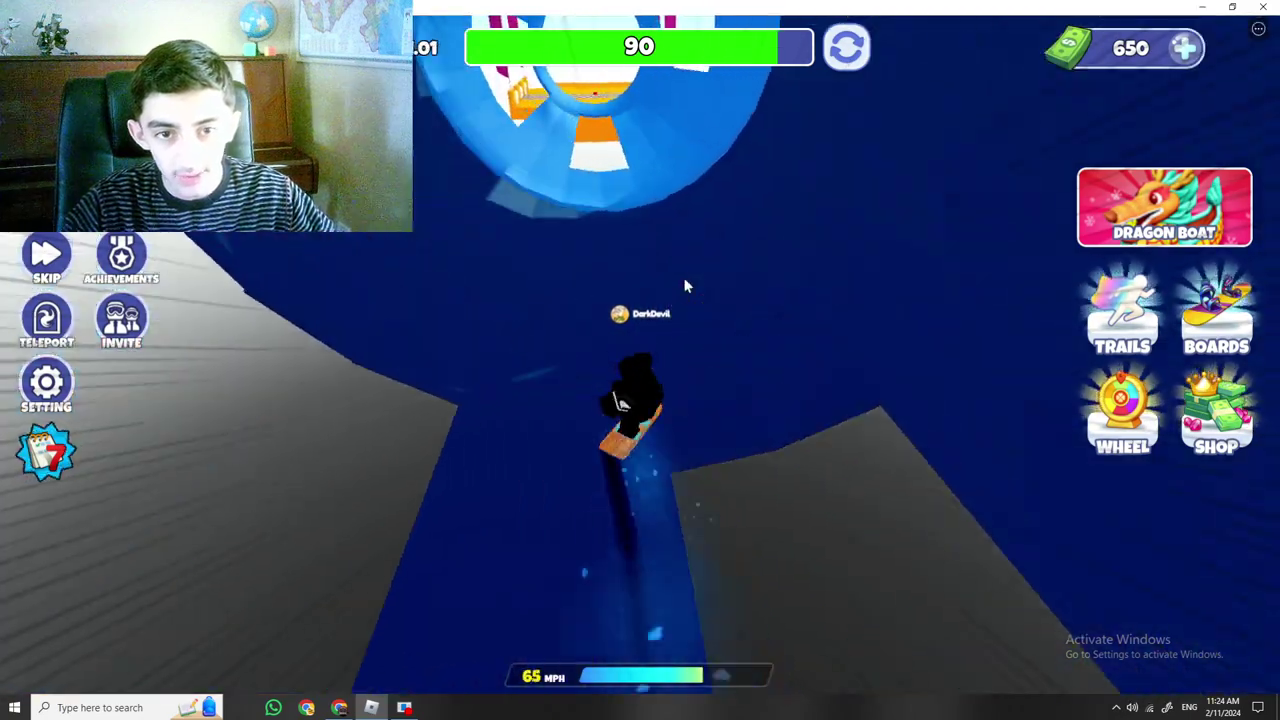
key("w")
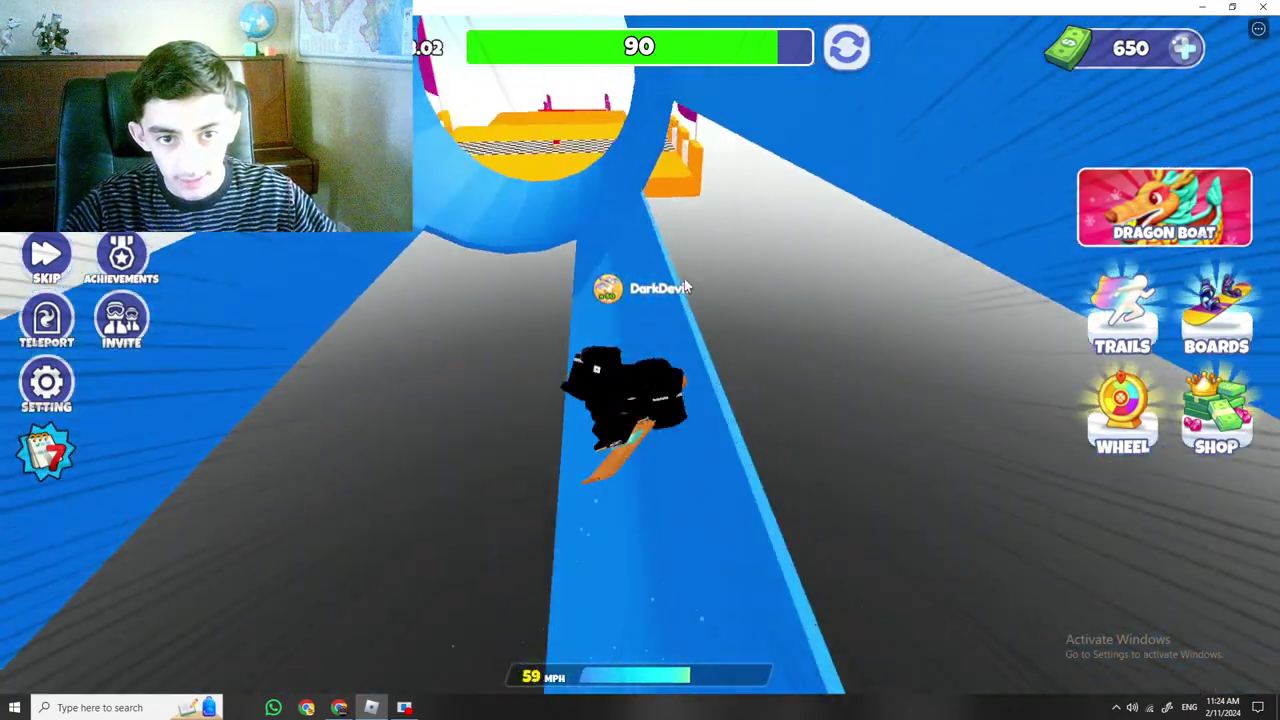
key("w")
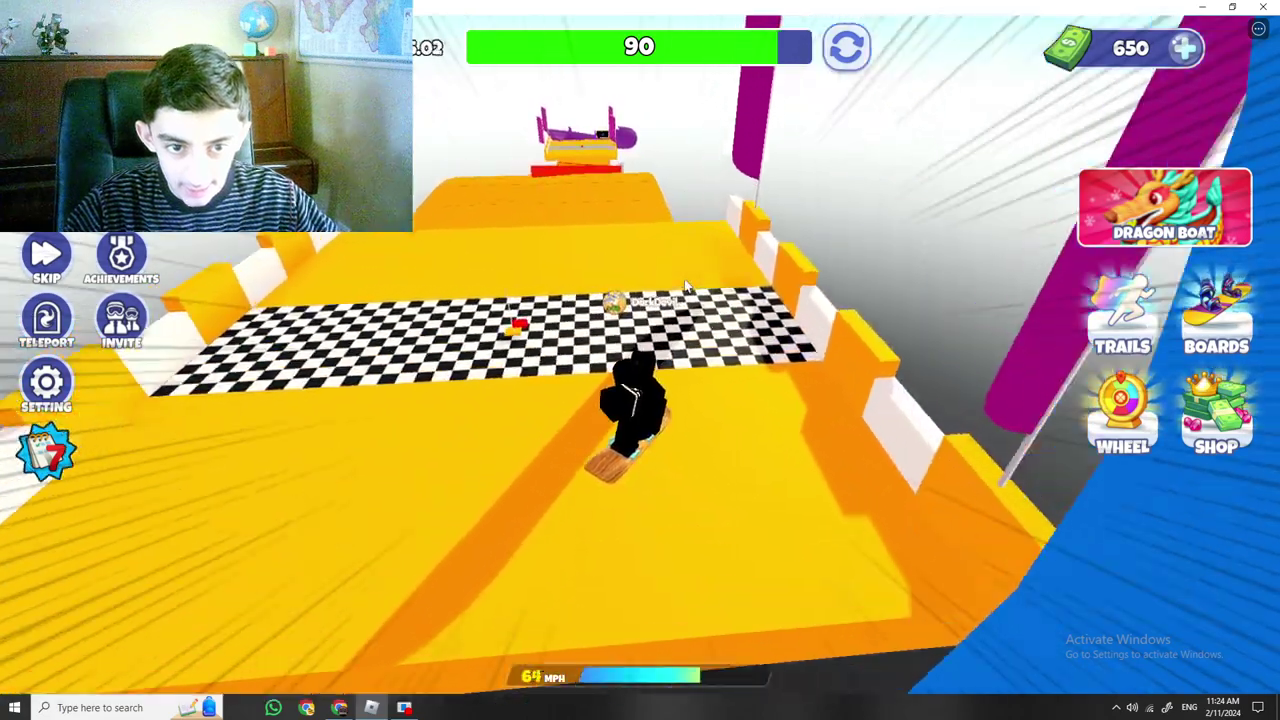
key("w")
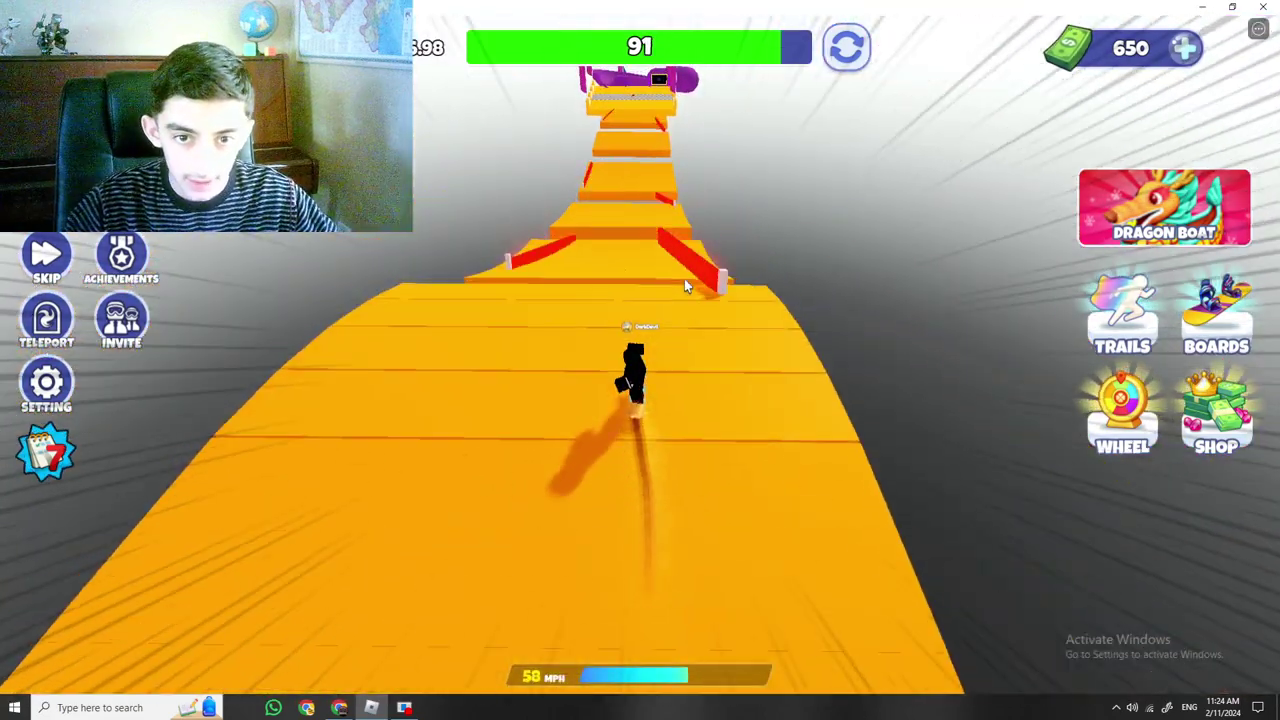
key("w")
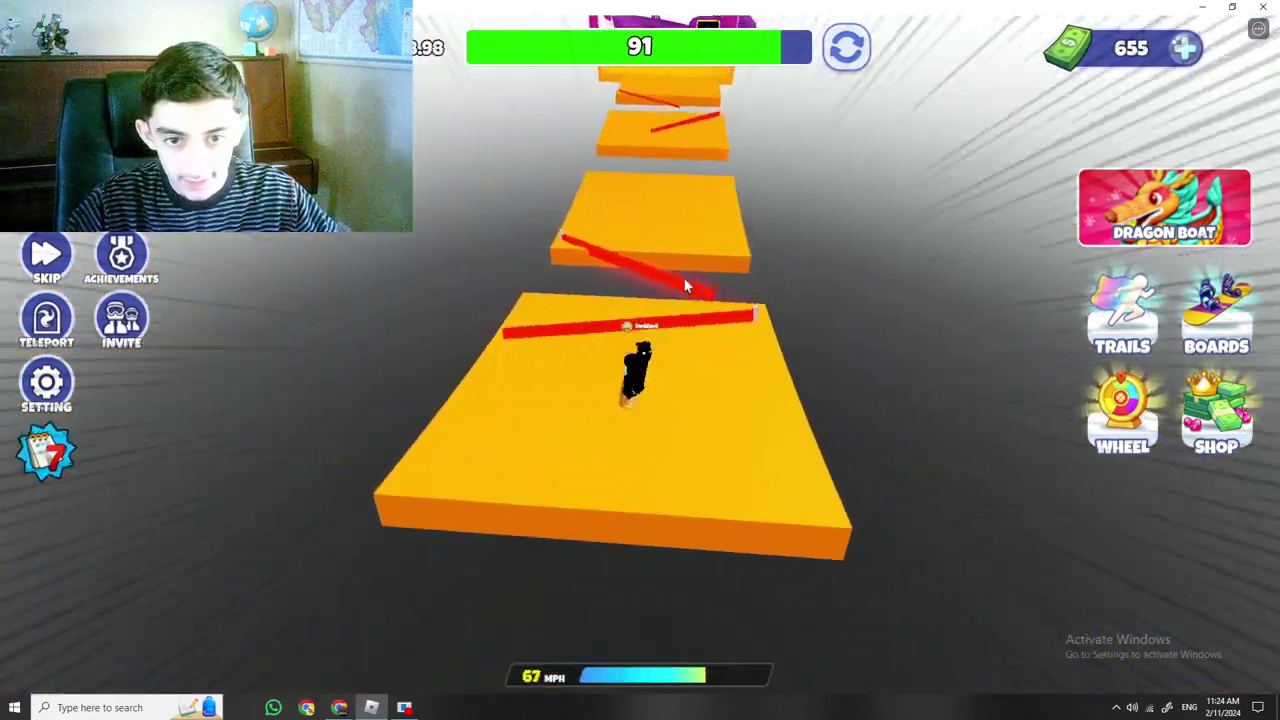
key("w")
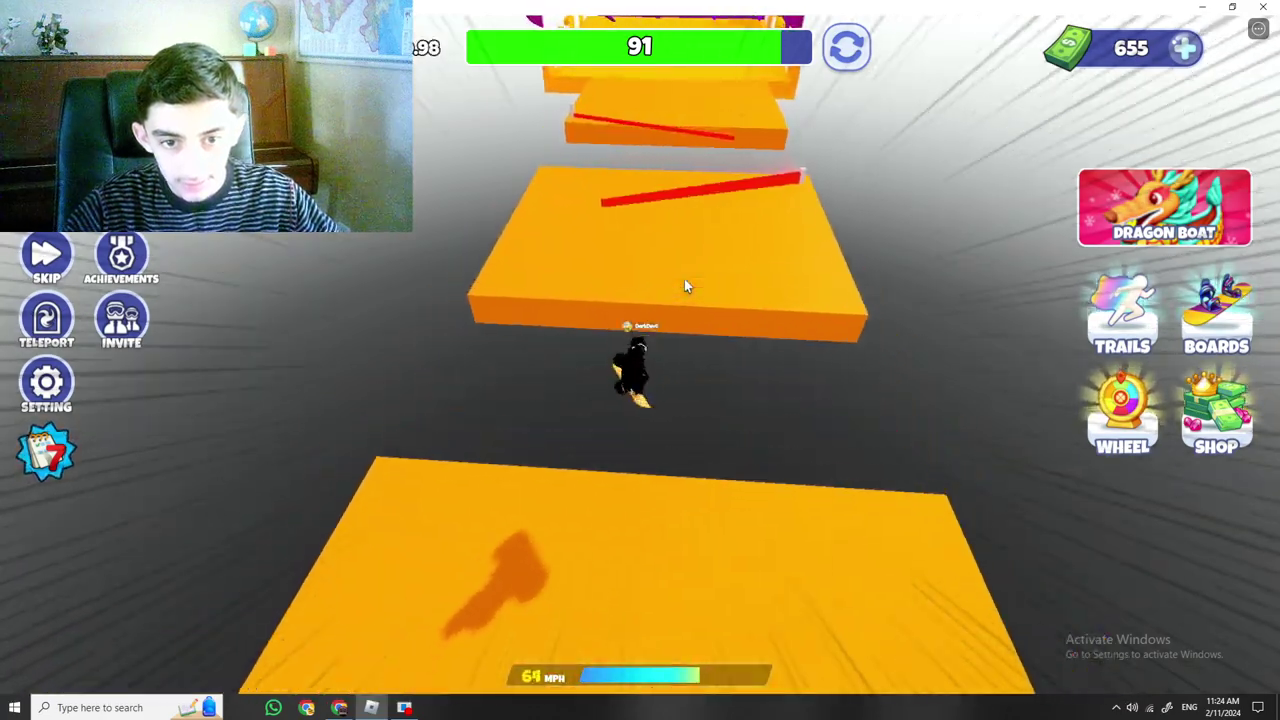
Cross the orange platforms and curving purple track to reach stage 93.
key("w")
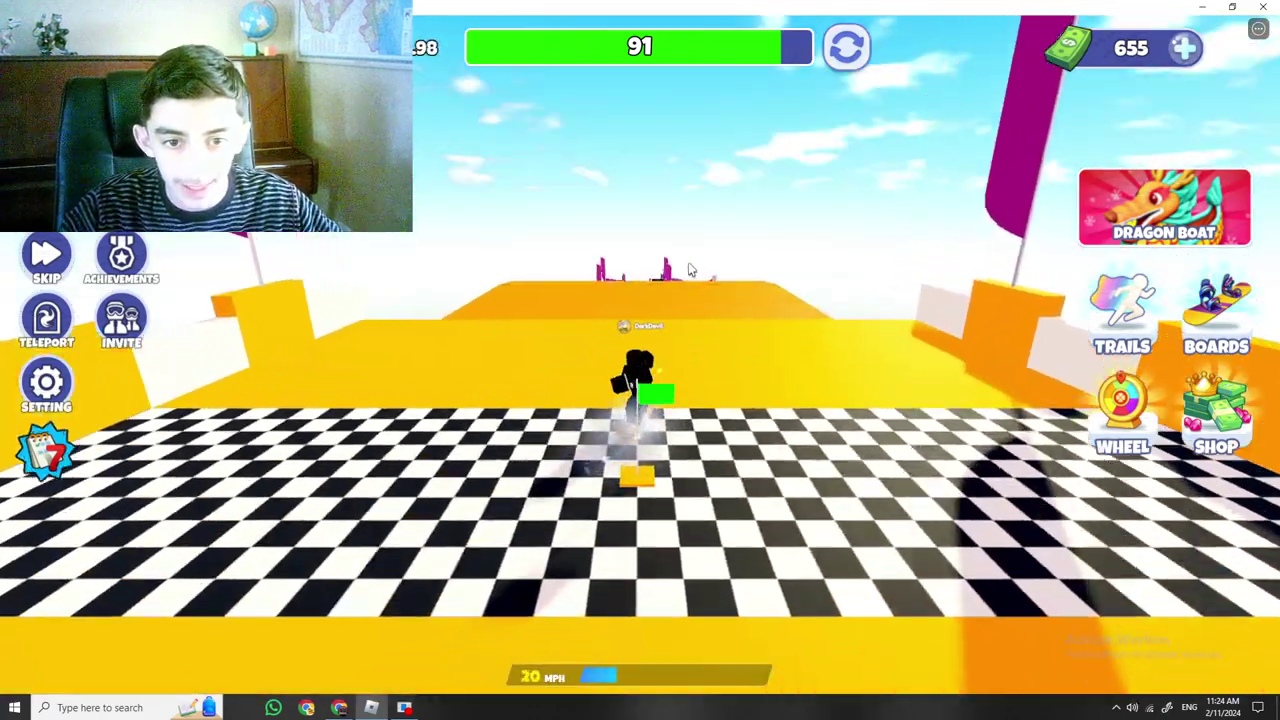
key("w")
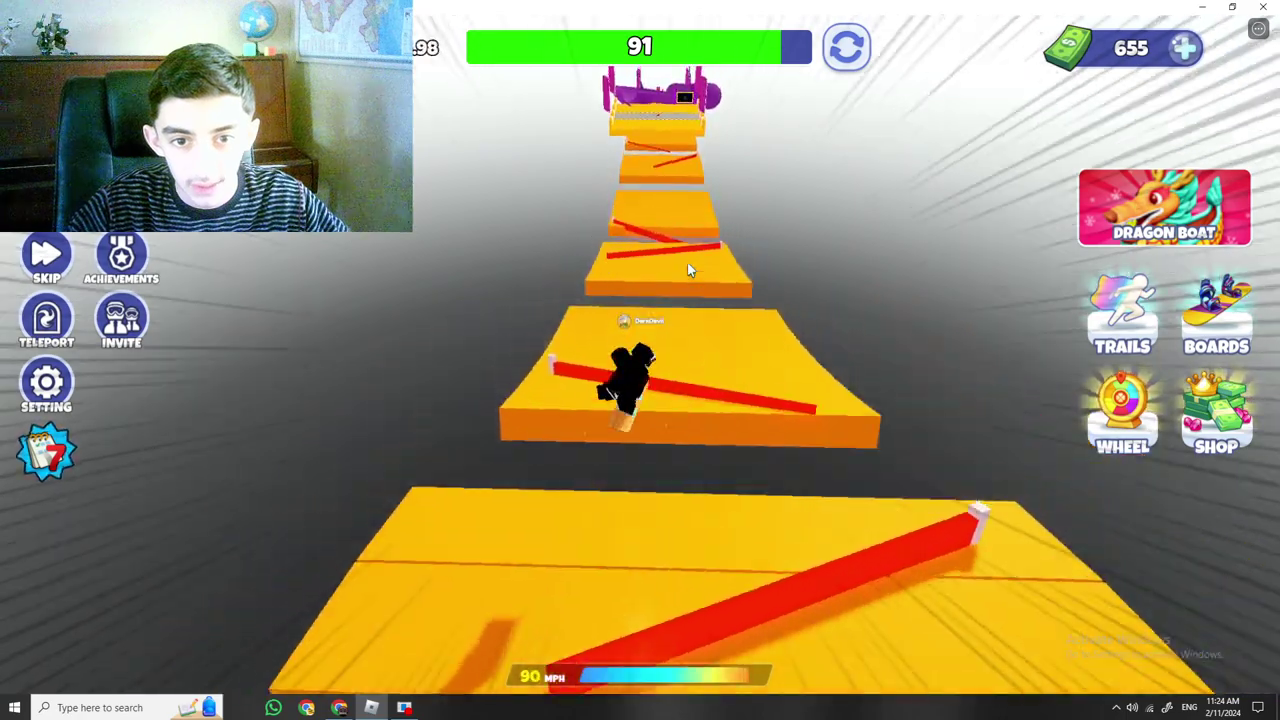
key("w")
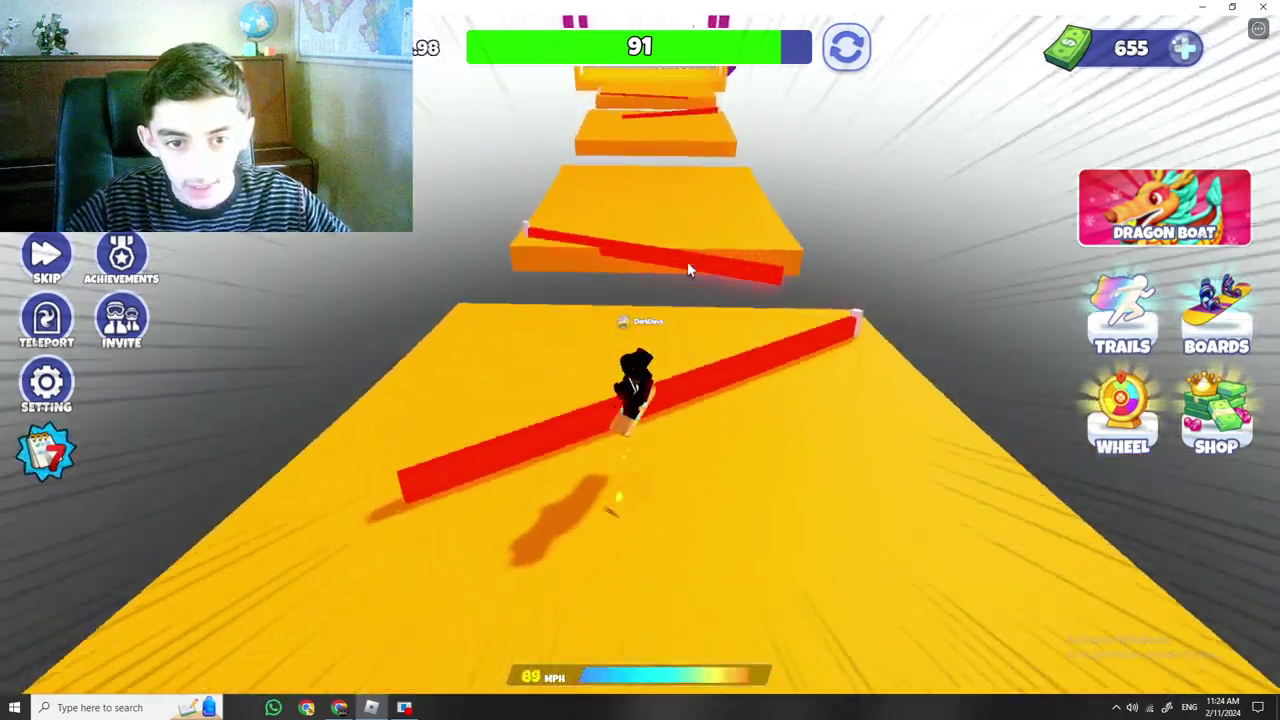
key("w")
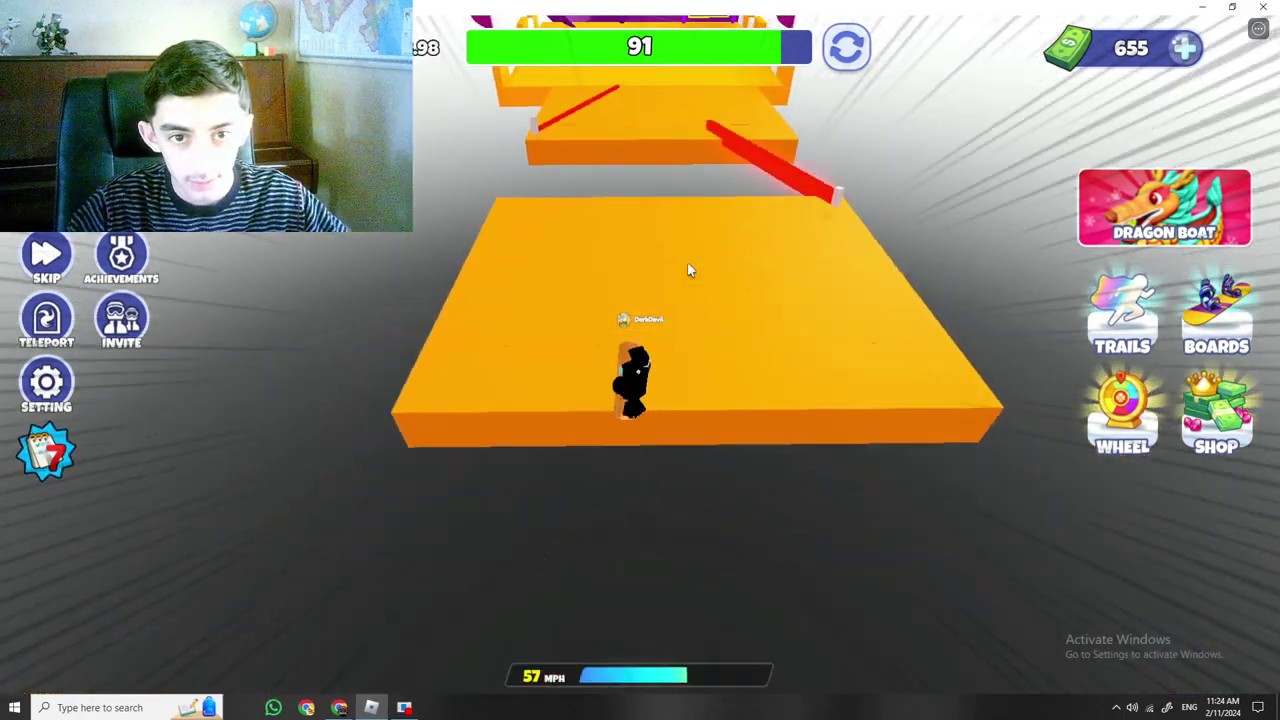
key("w")
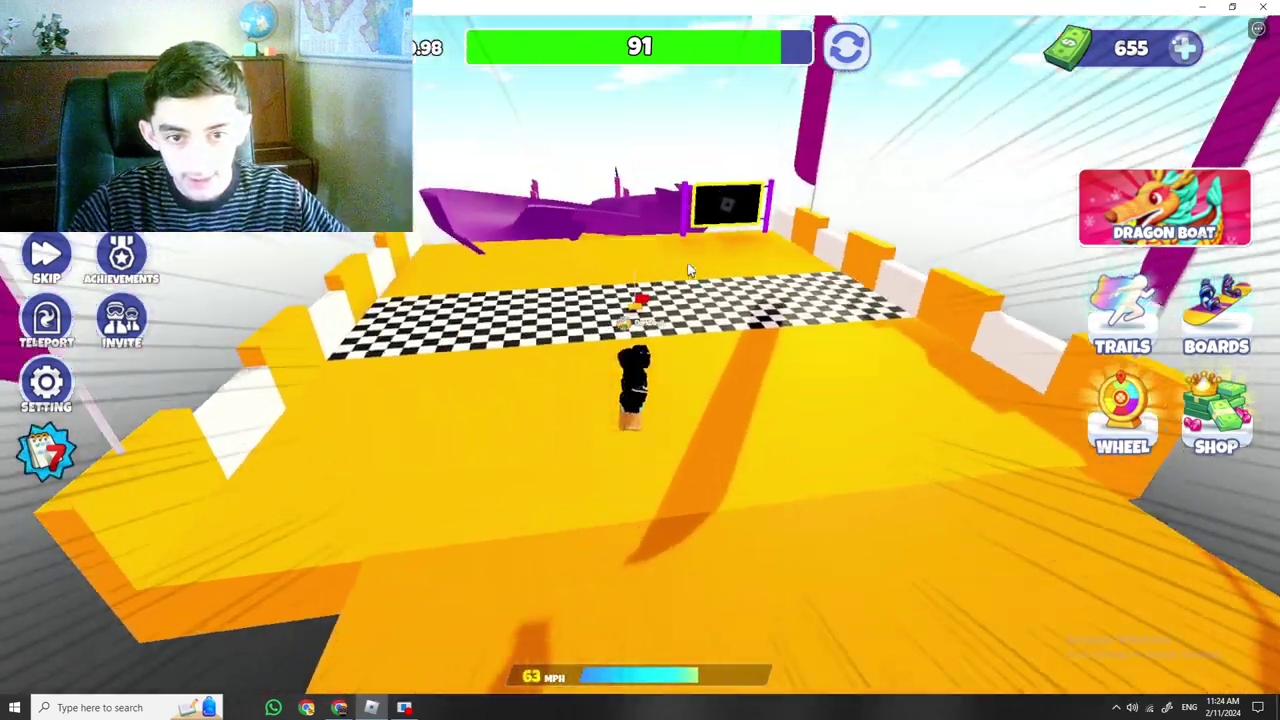
key("w")
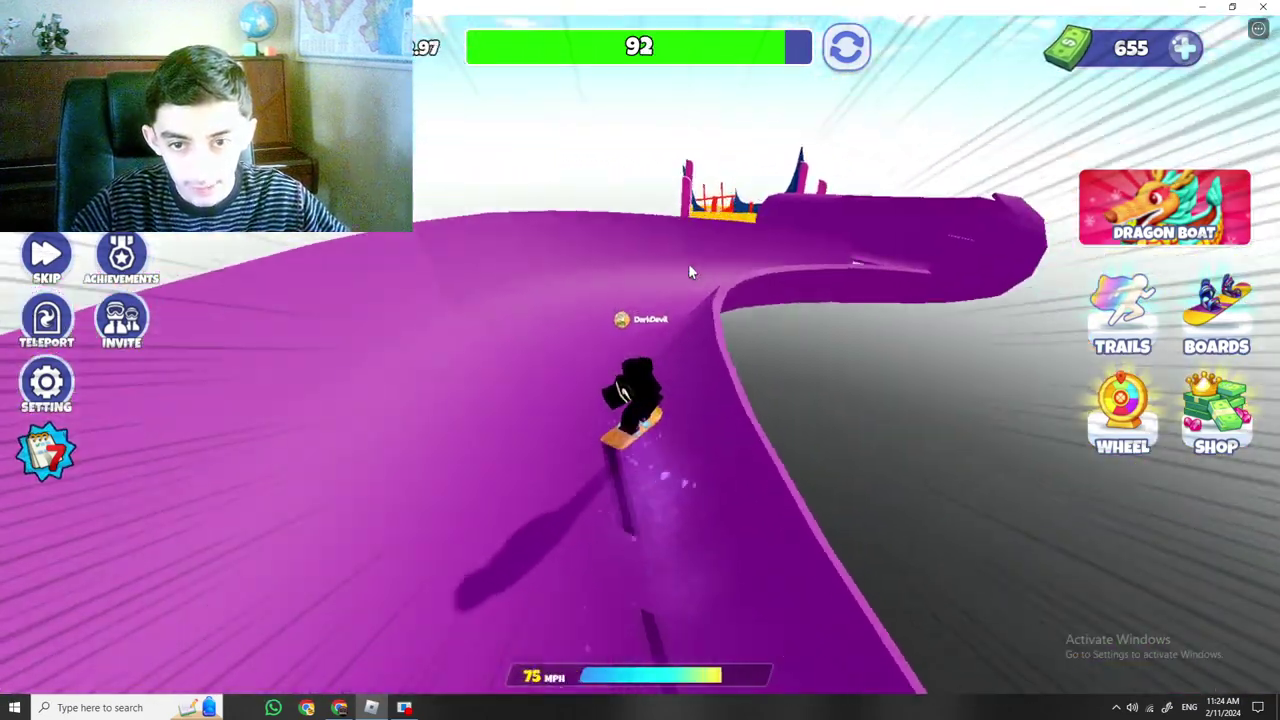
key("w")
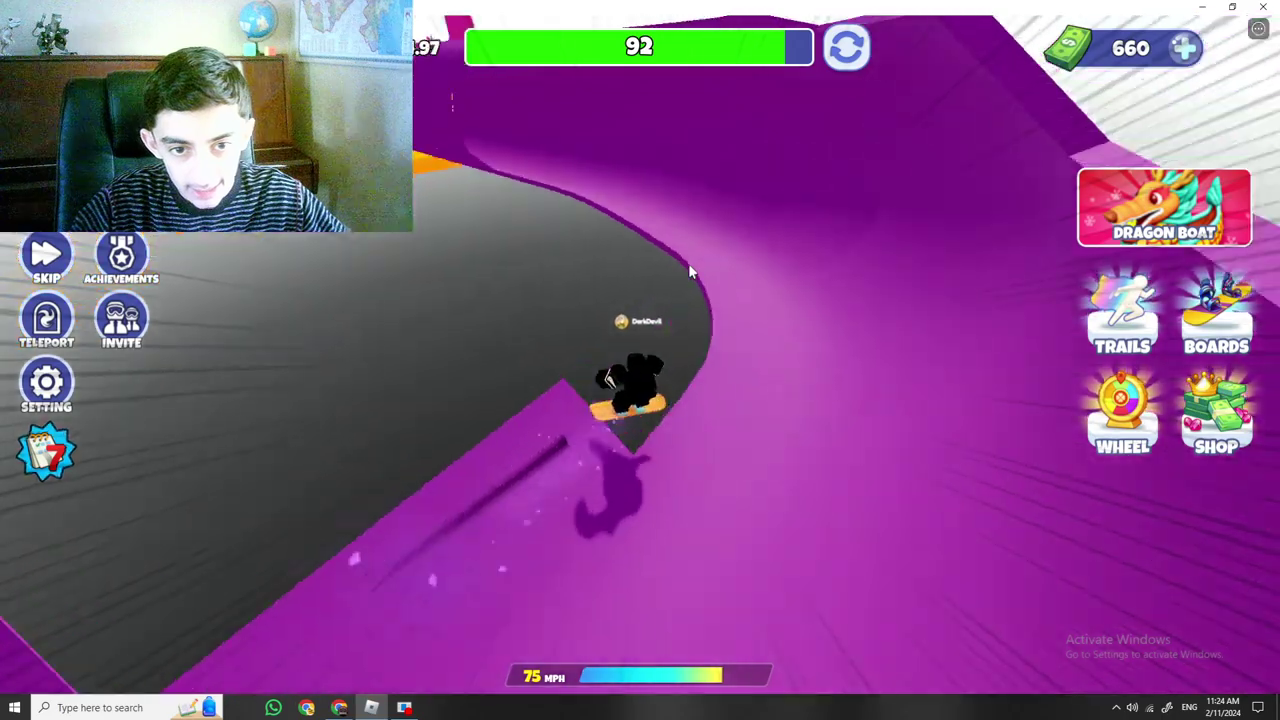
key("w")
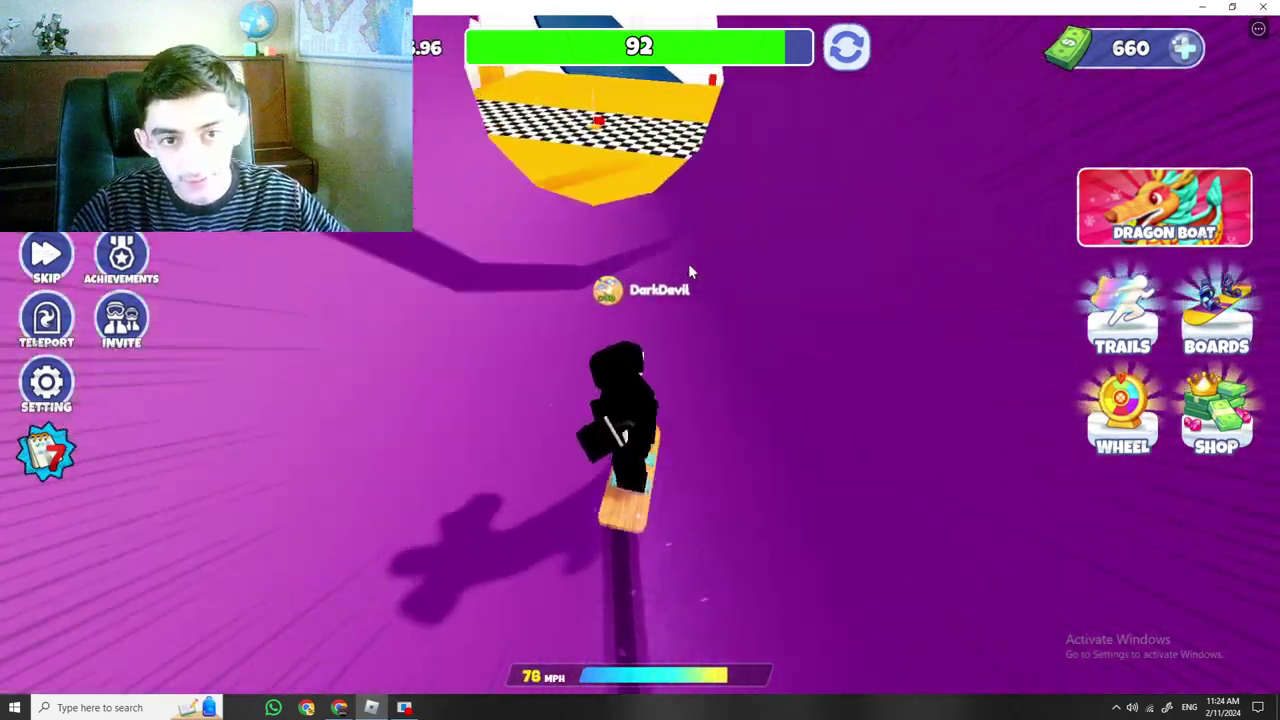
key("w")
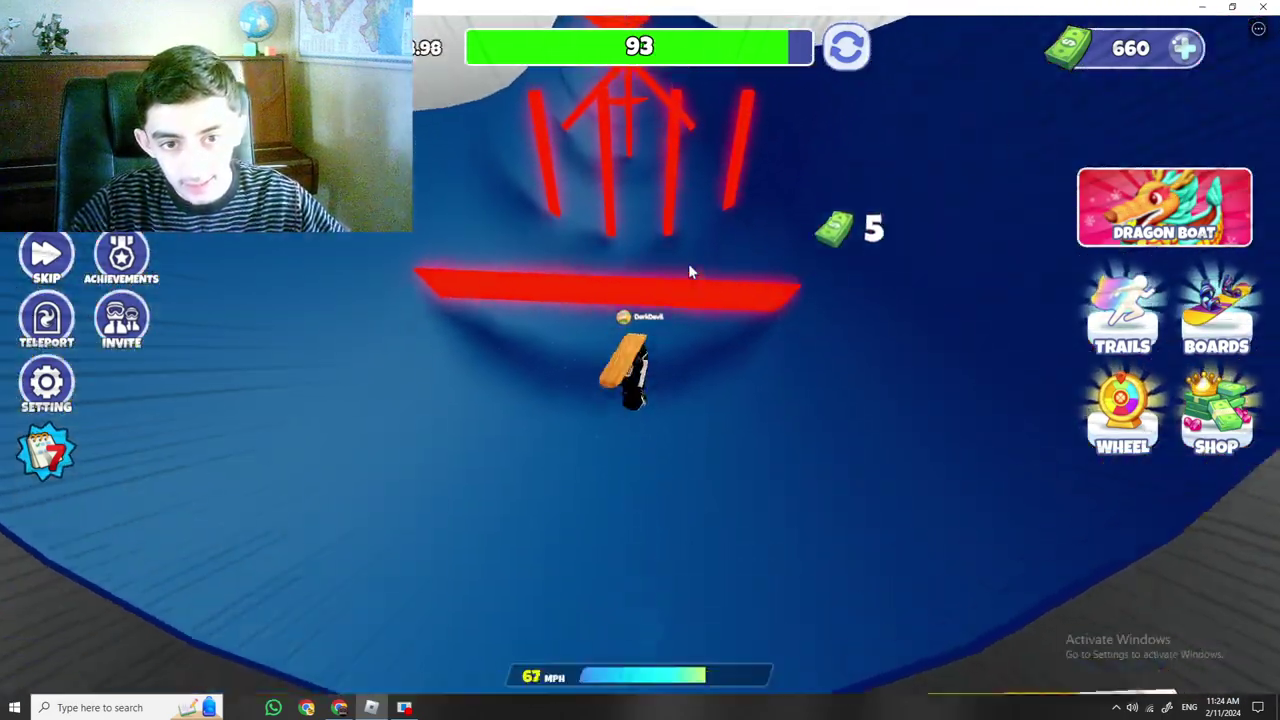
Dodge red obstacles on the blue track and boost into the neon tunnel at stage 95.
key("w")
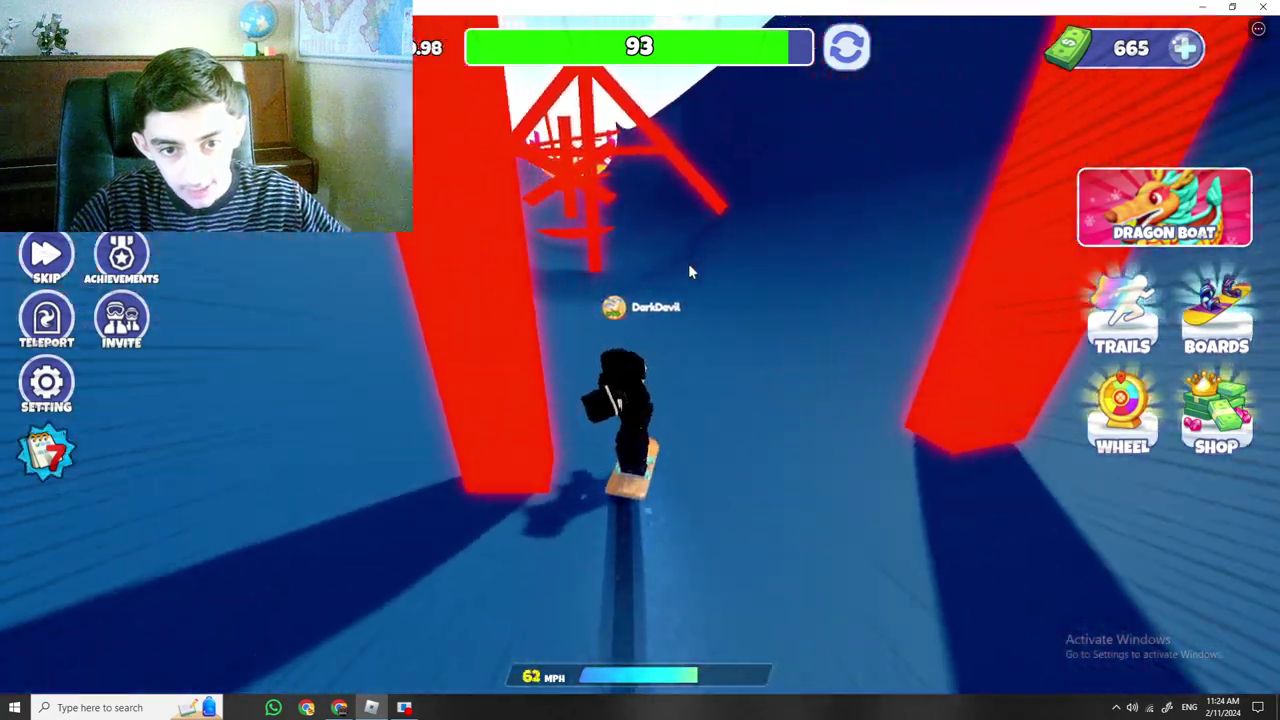
key("w")
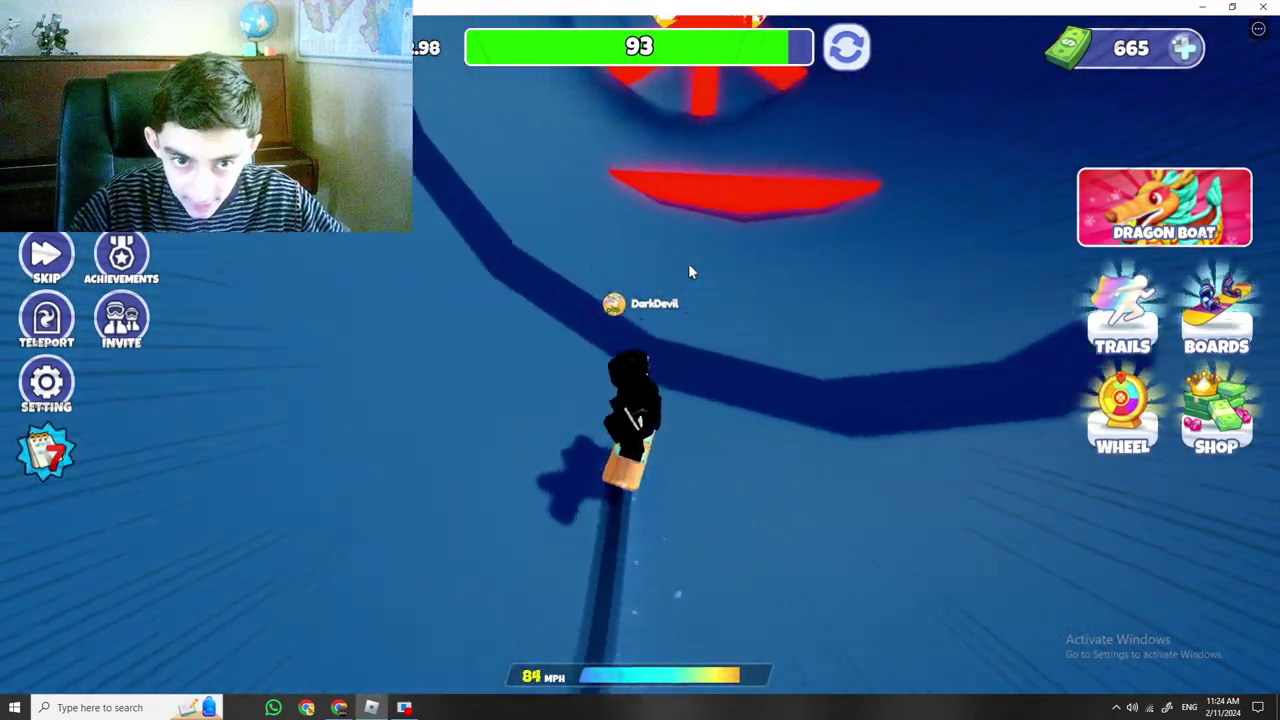
key("w")
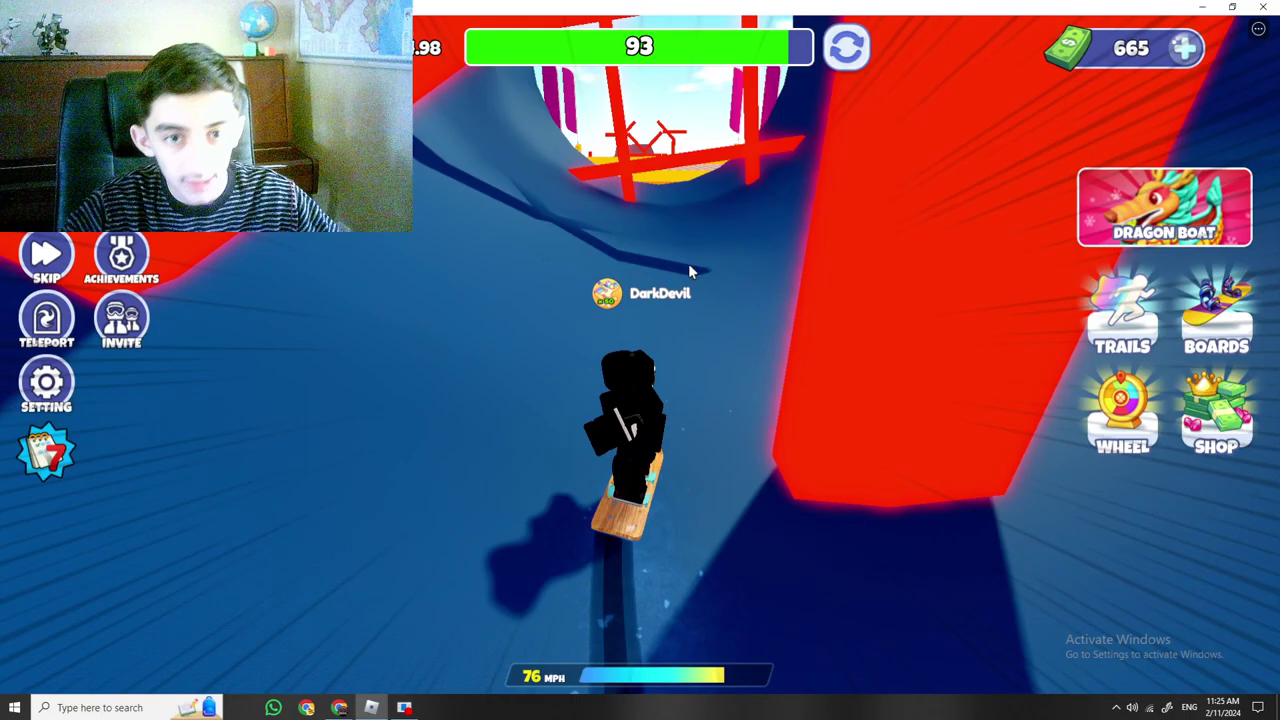
key("w")
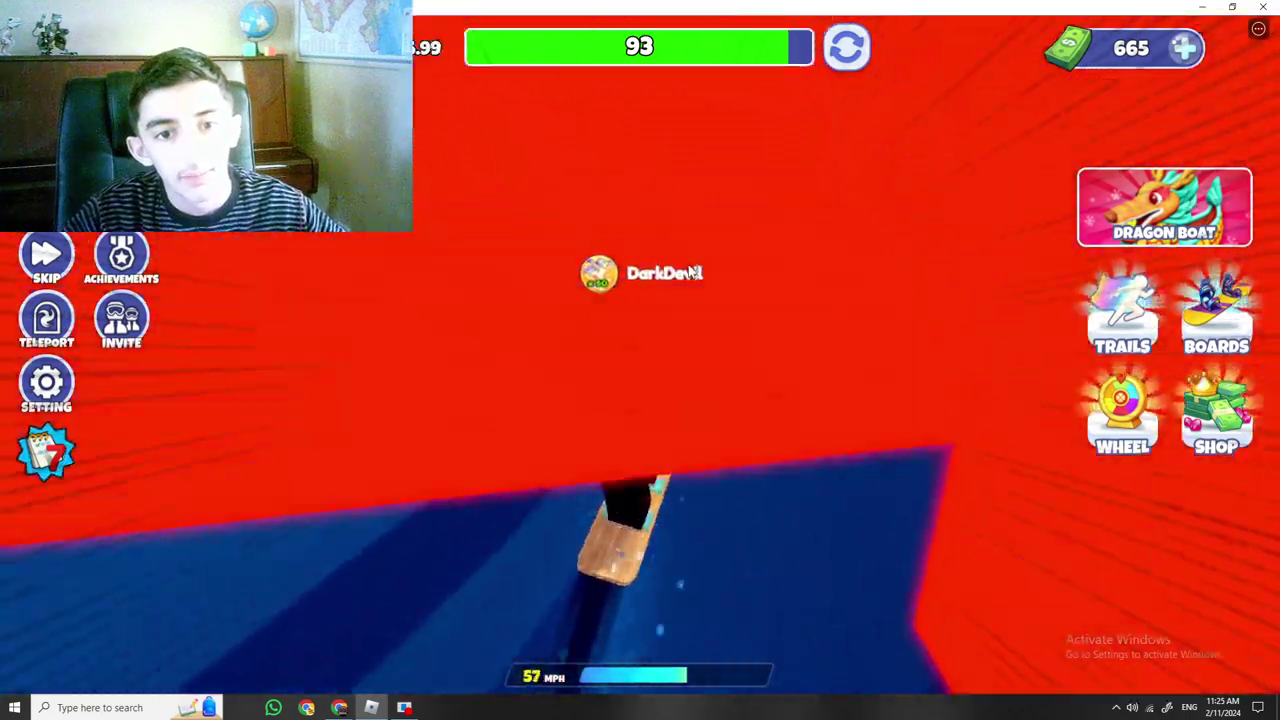
key("w")
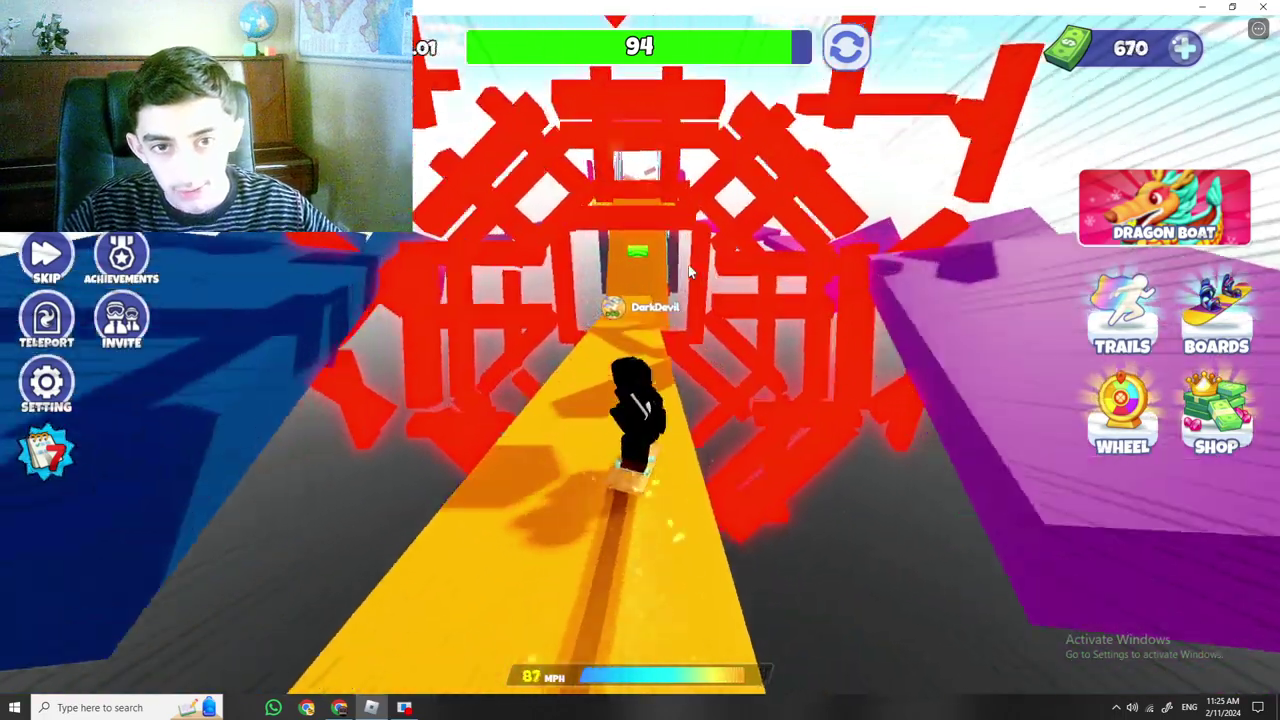
key("w")
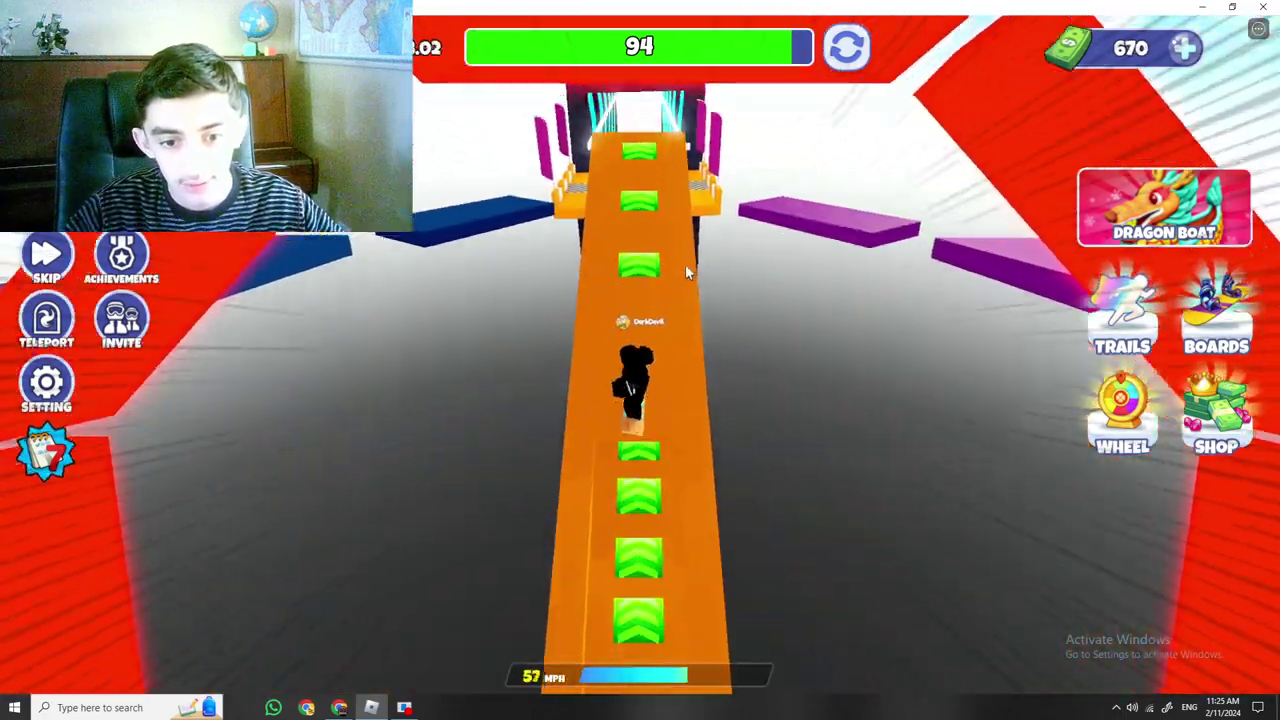
key("w")
key("w")
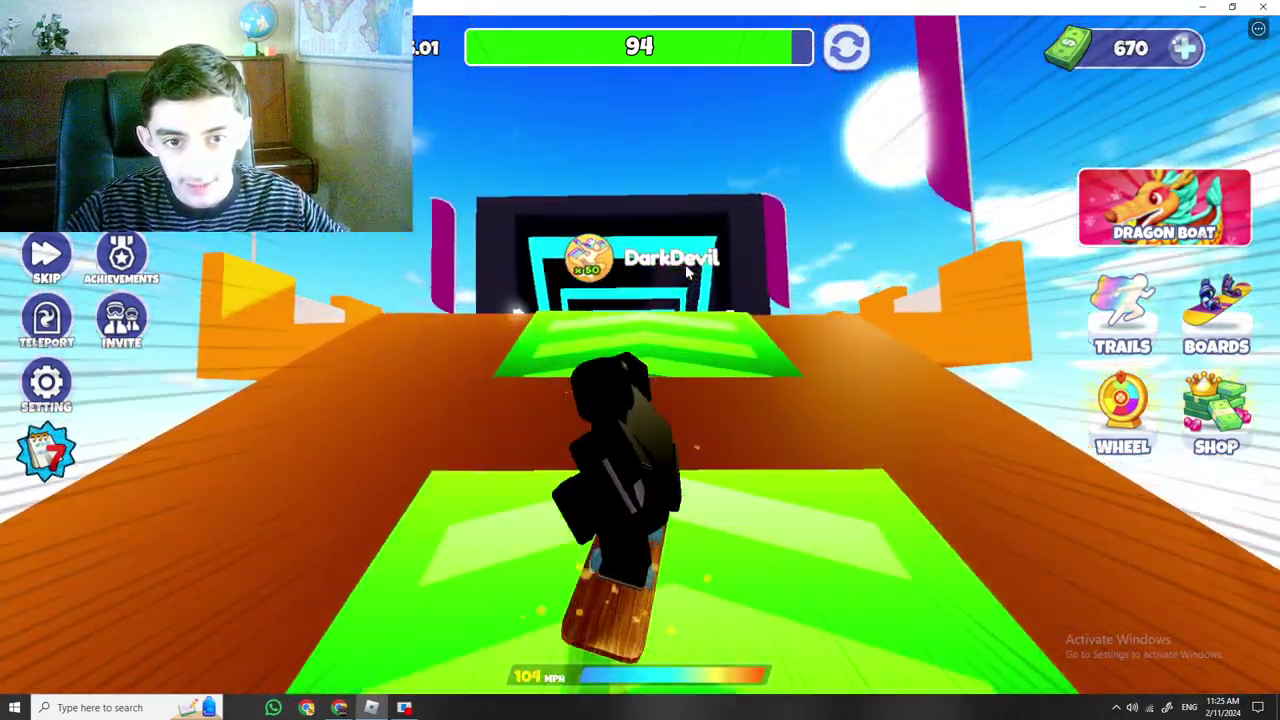
Get past the grey obstacle wall after a crash and reach the stage 96 checkpoint.
key("w")
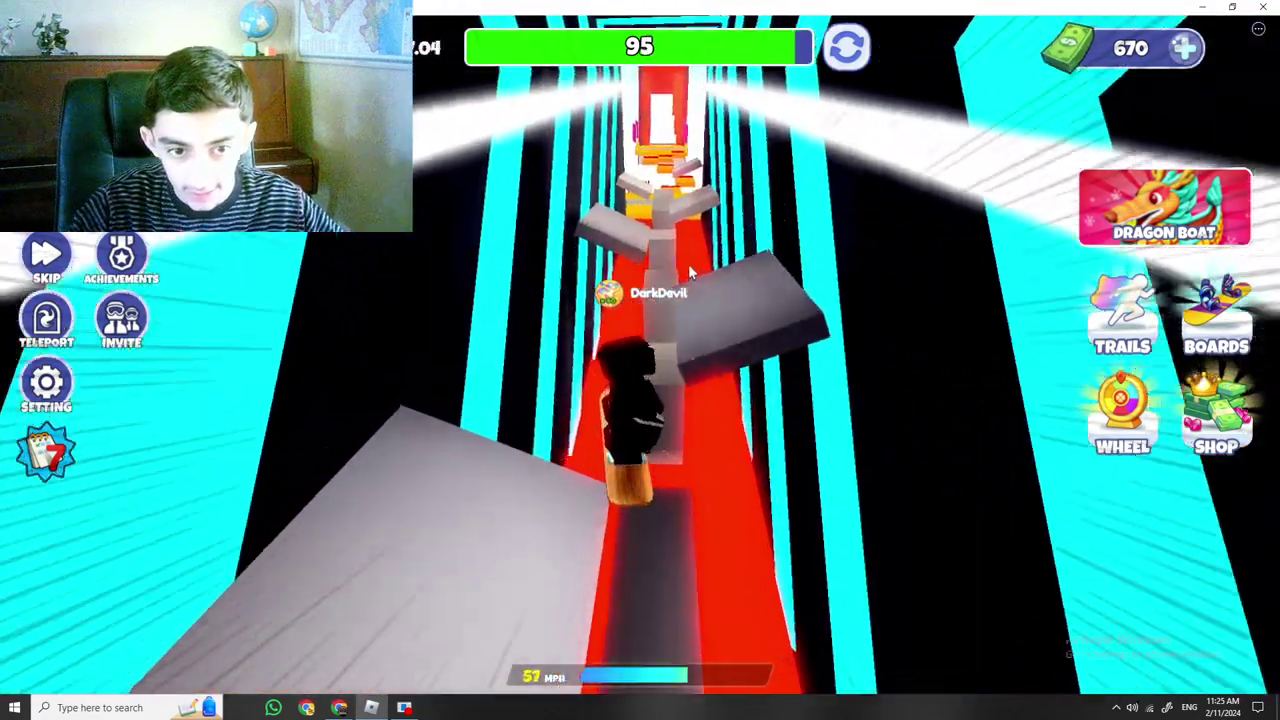
key("w")
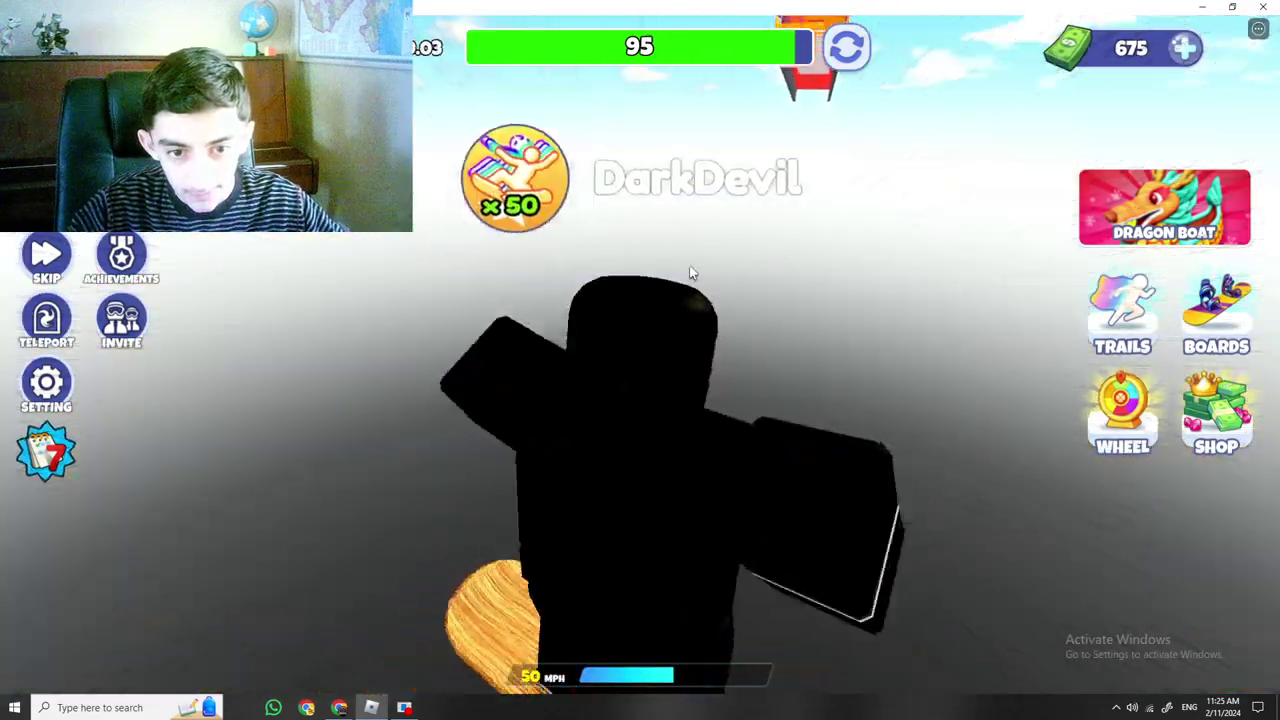
key("w")
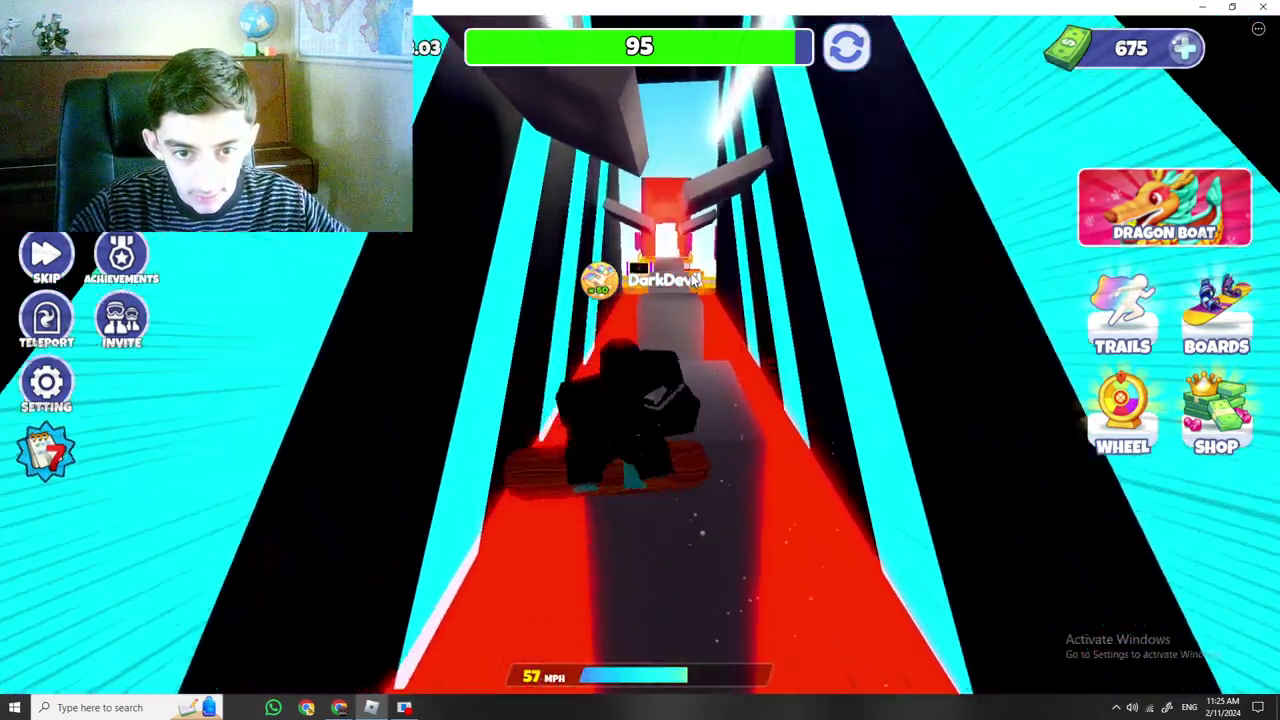
key("w")
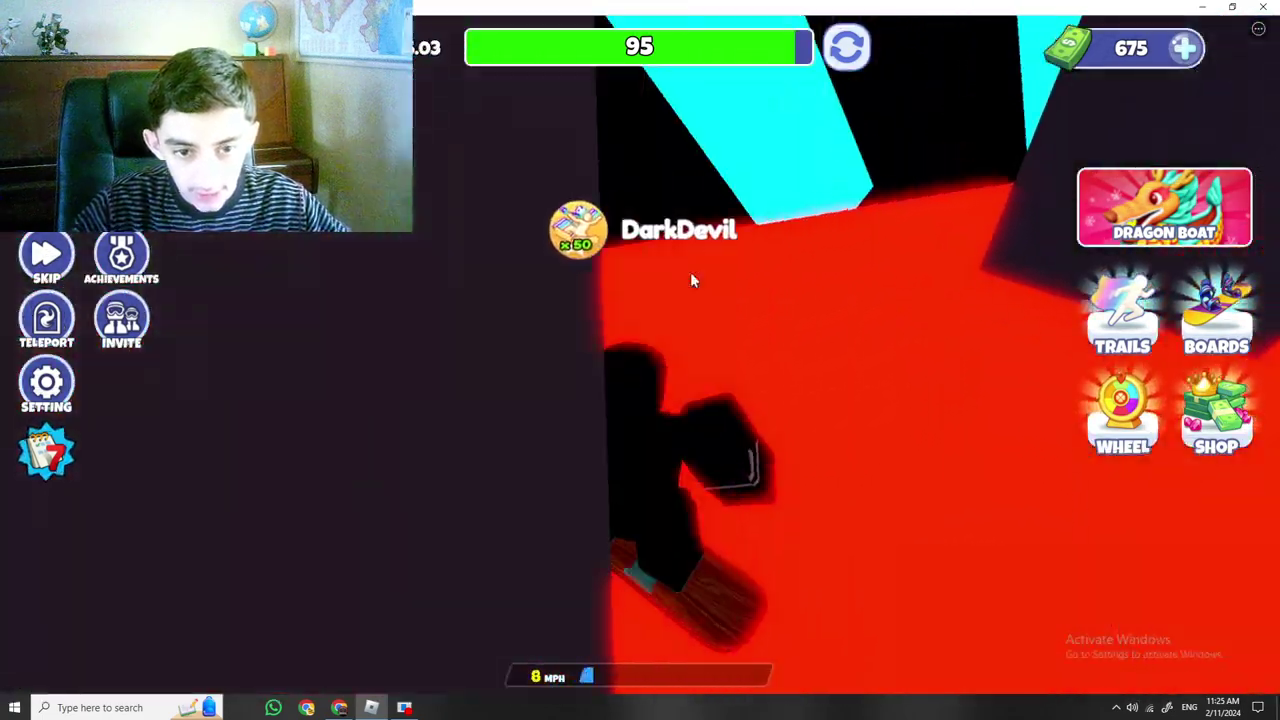
key("w")
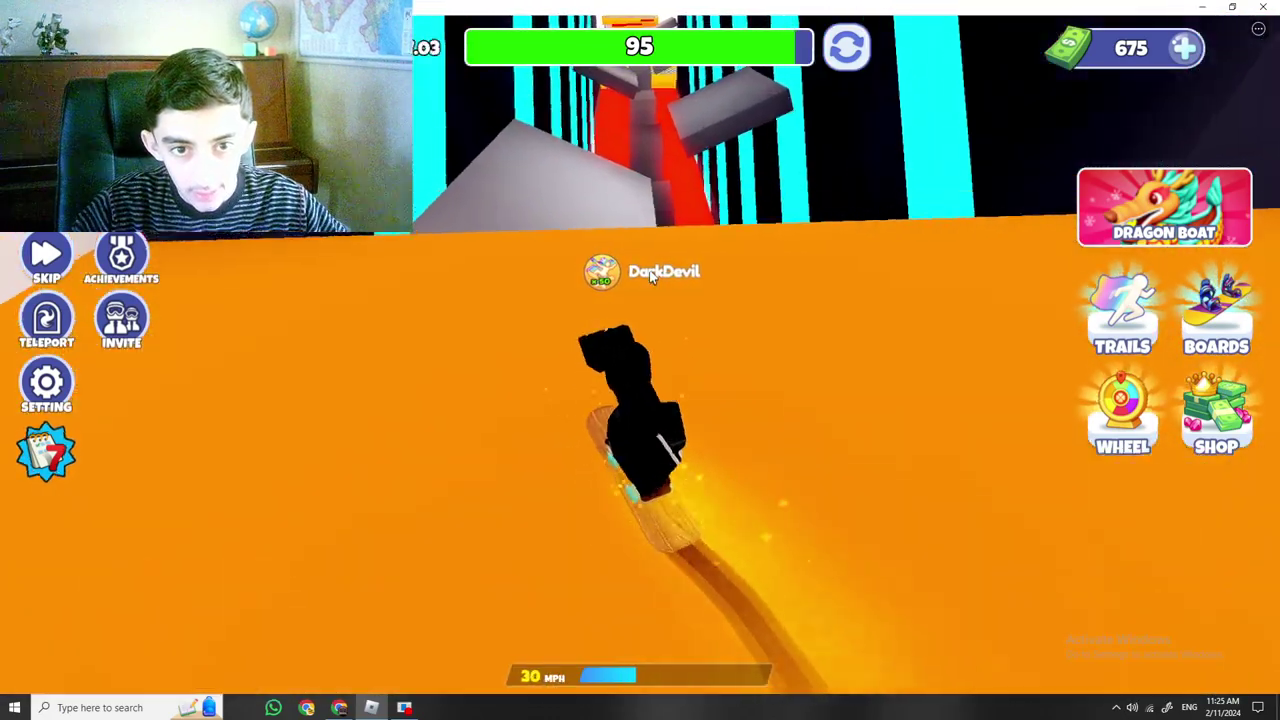
key("w")
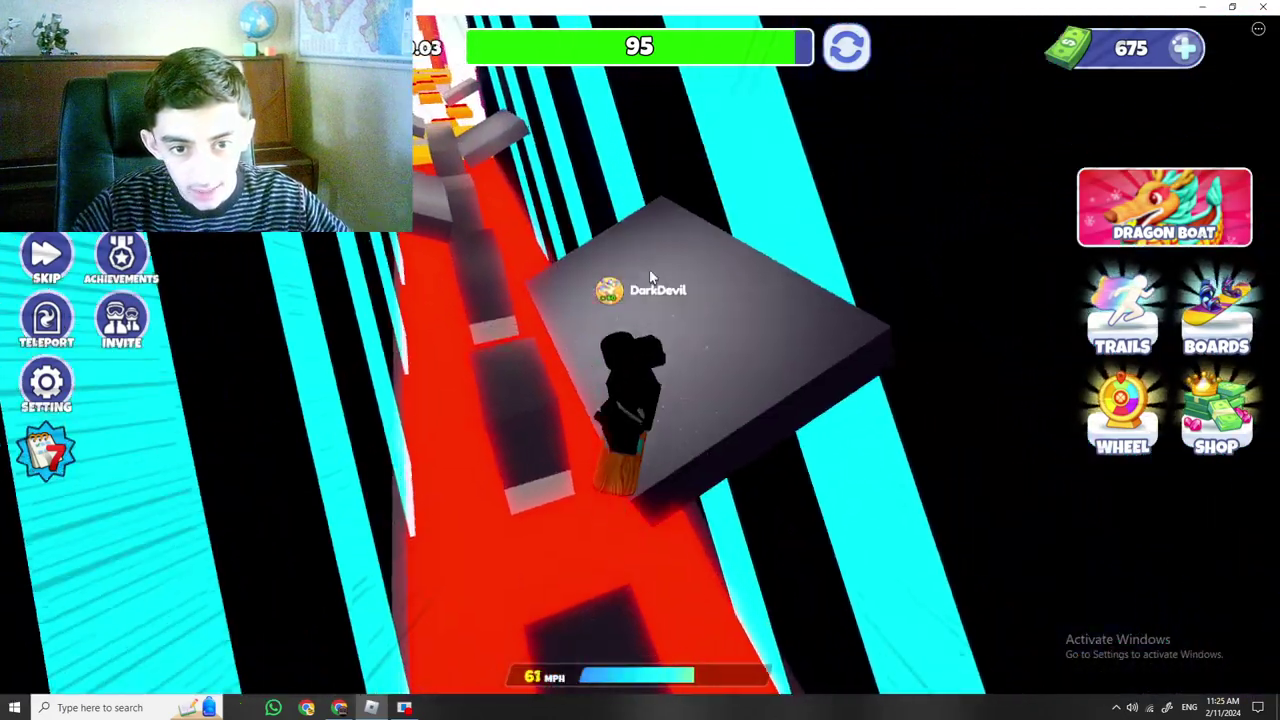
key("w")
key("w")
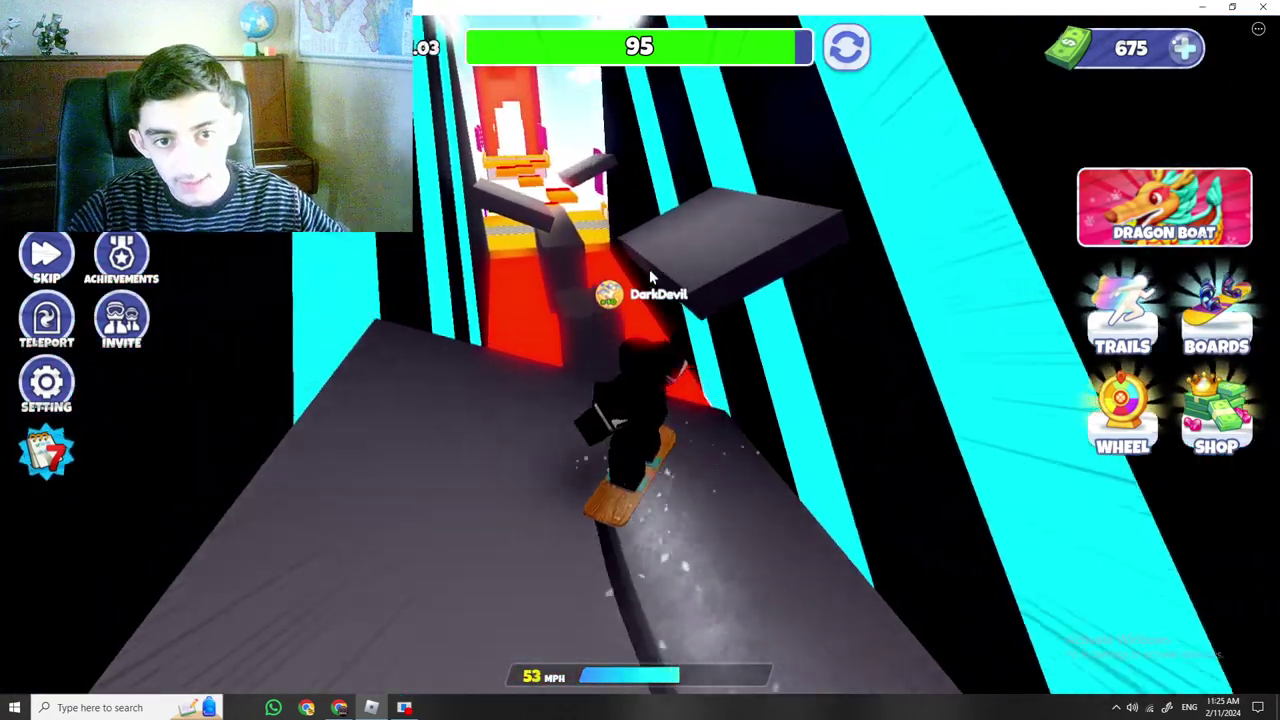
key("w")
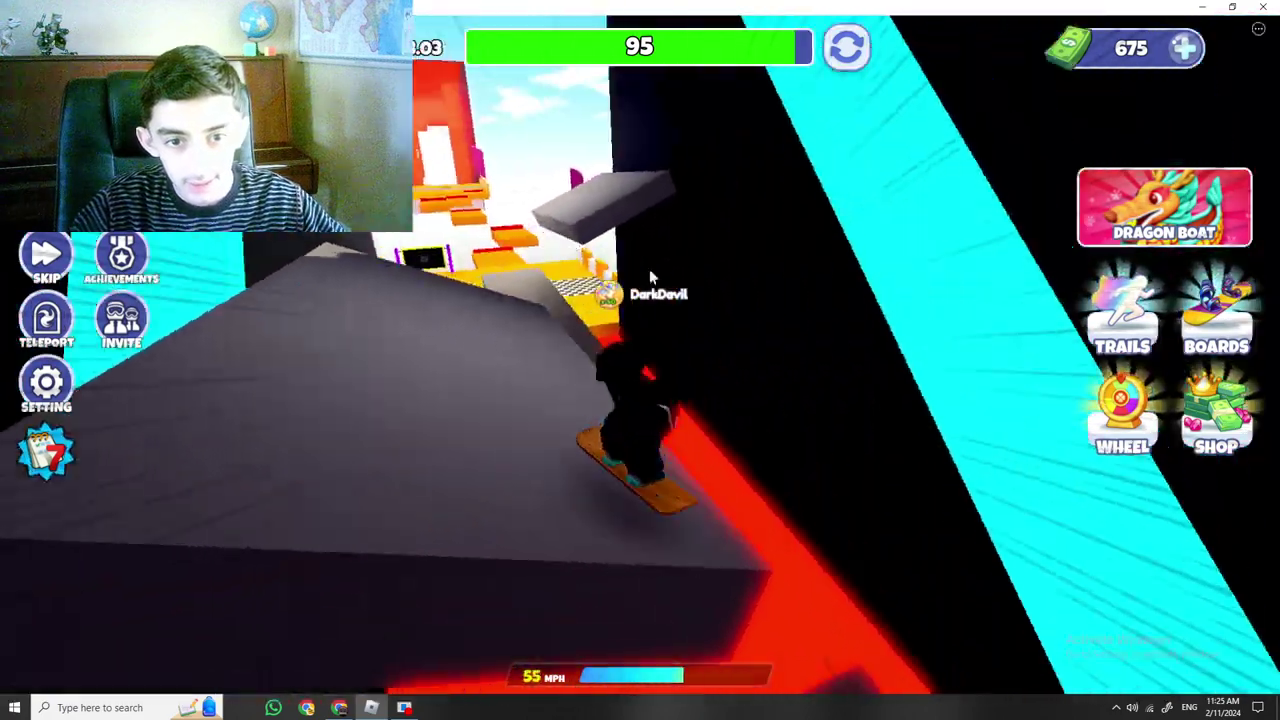
key("w")
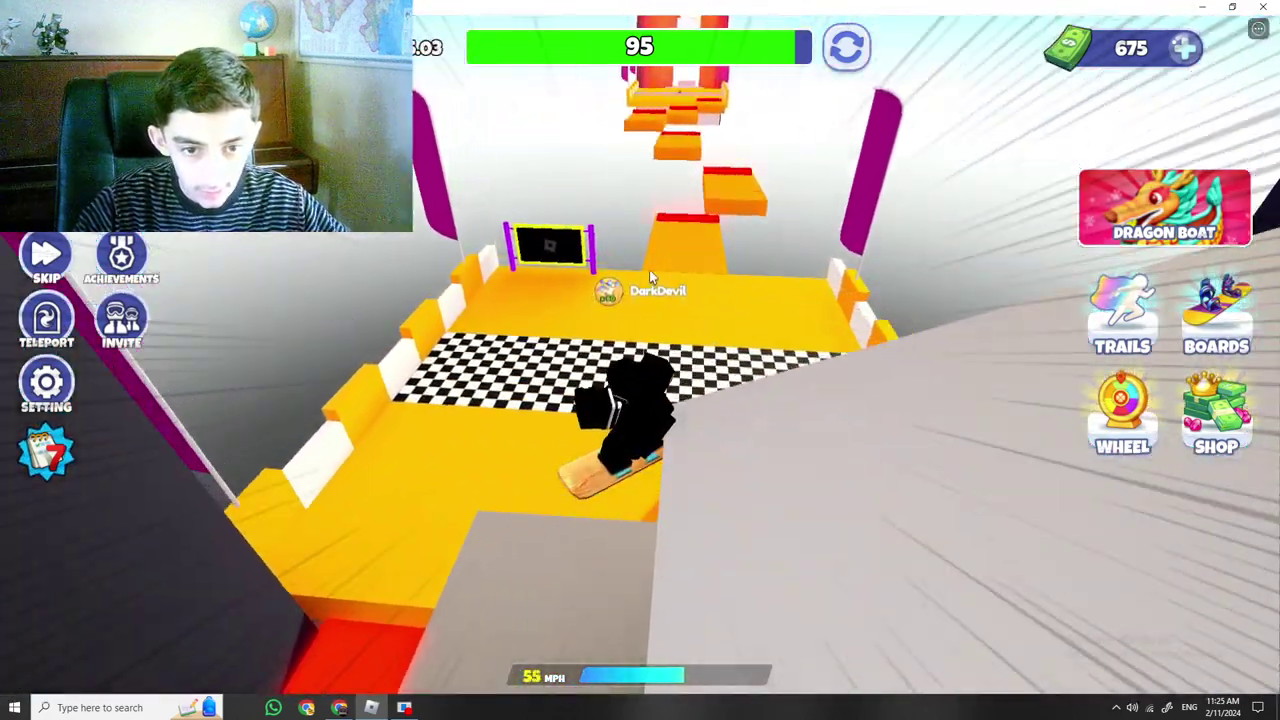
Ride over the orange blocks, through the green-pad corridor and up the grey ramp checkpoint.
key("w")
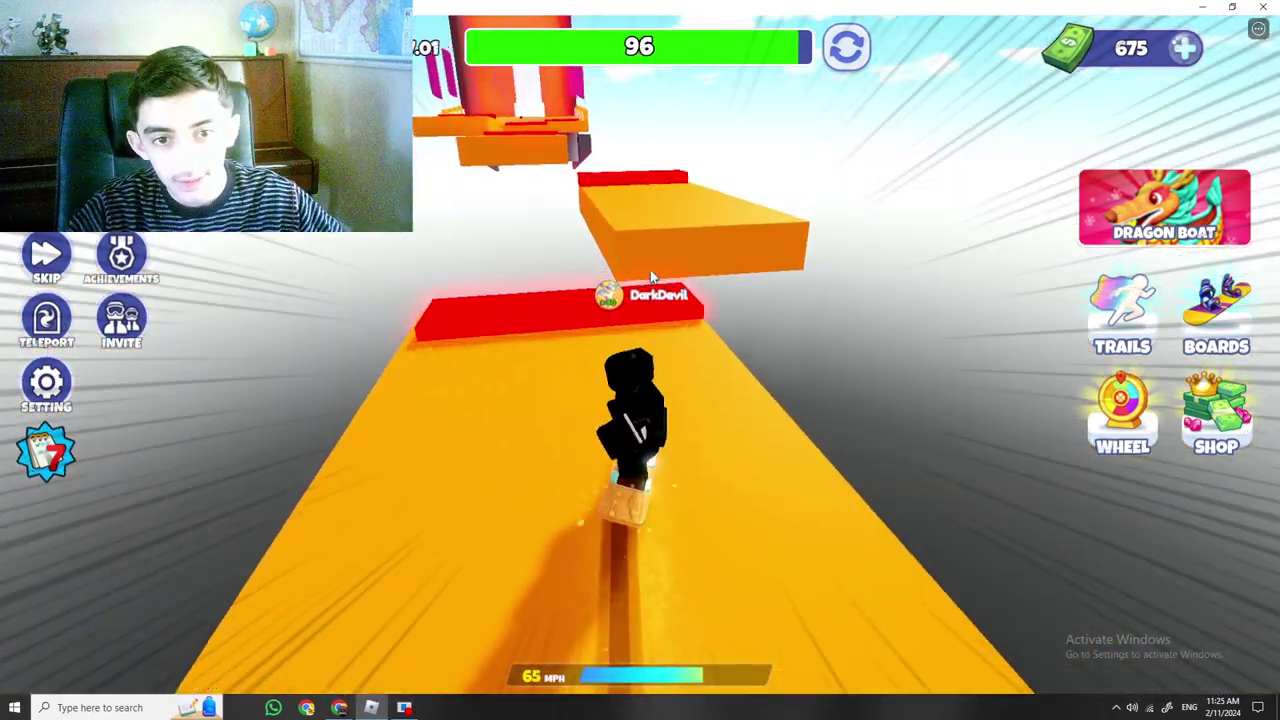
key("w")
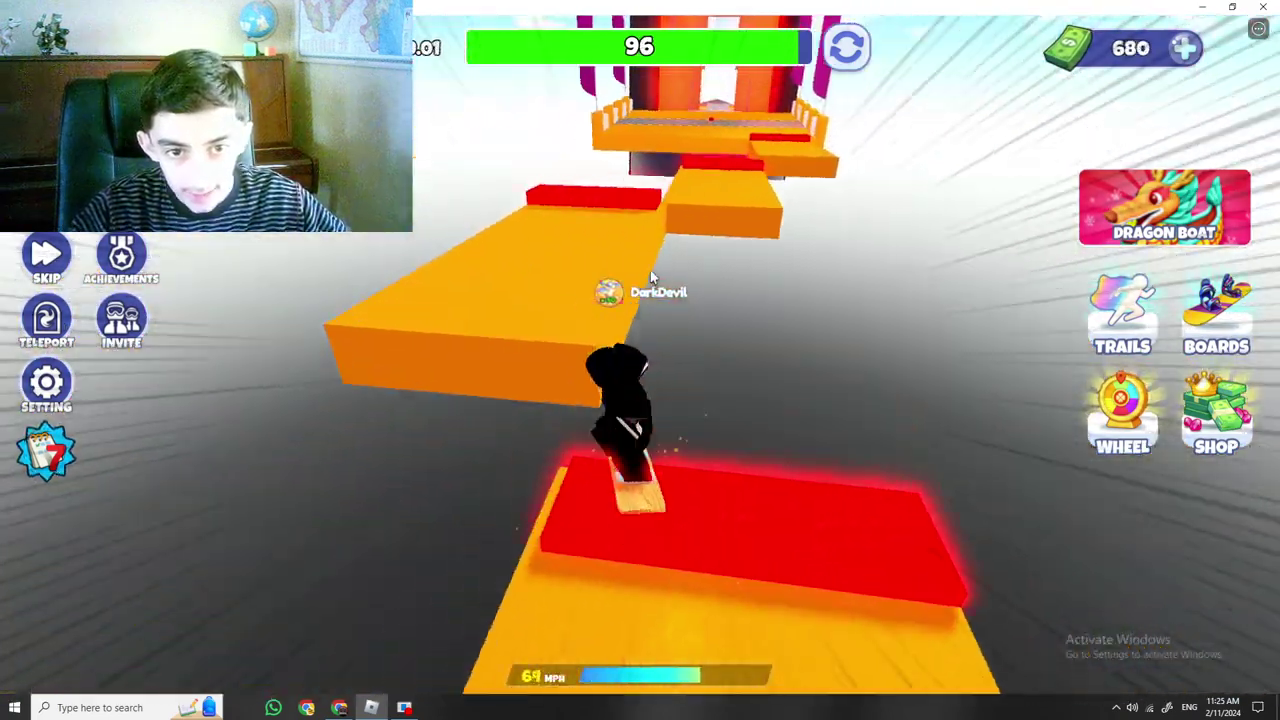
key("w")
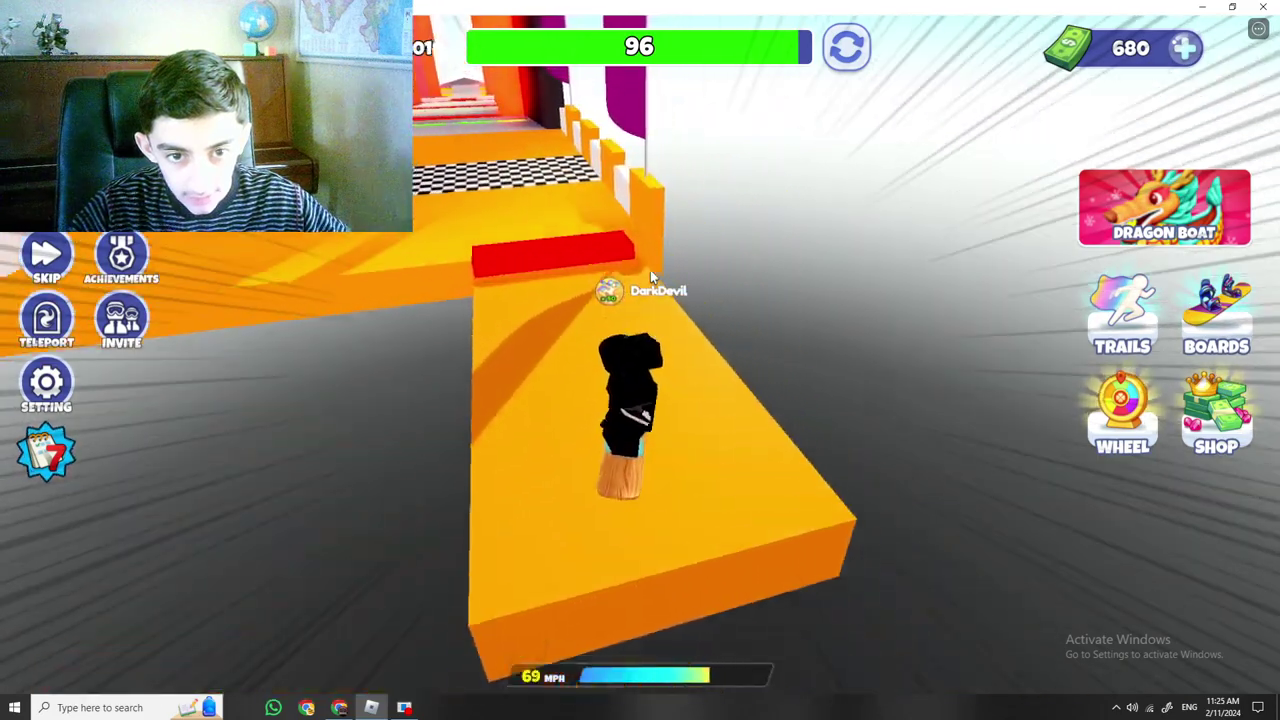
key("w")
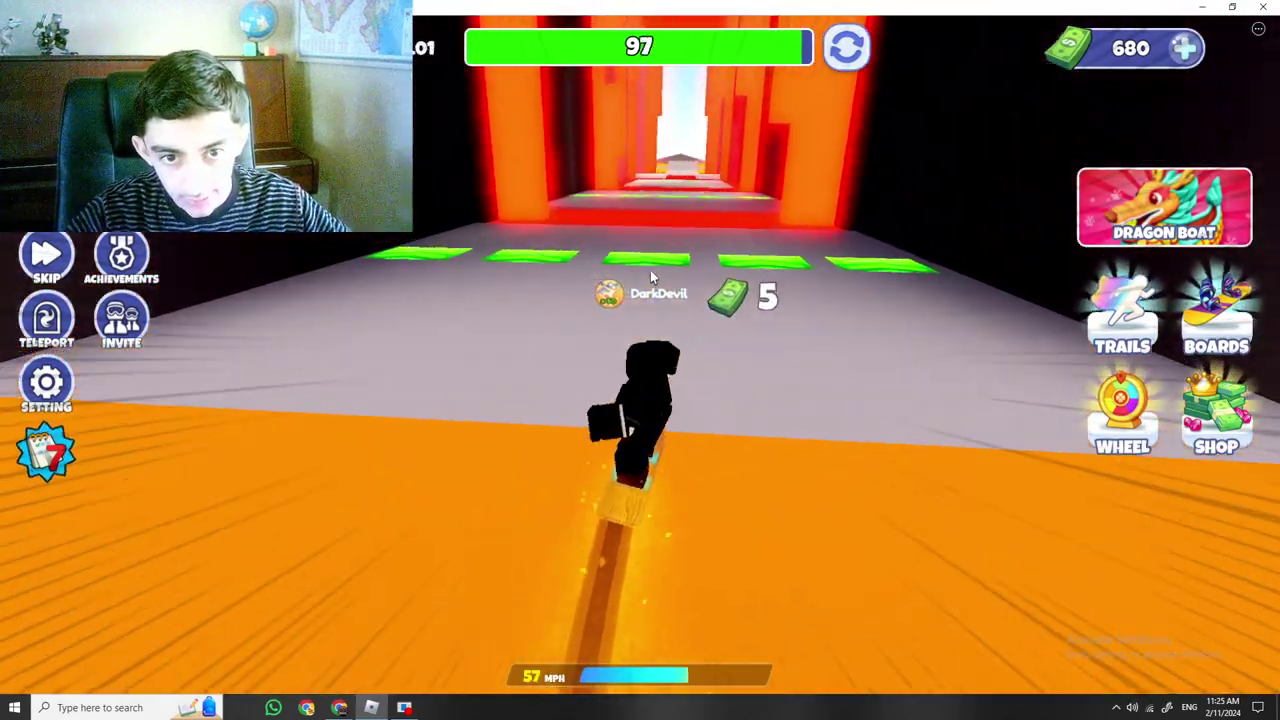
key("w")
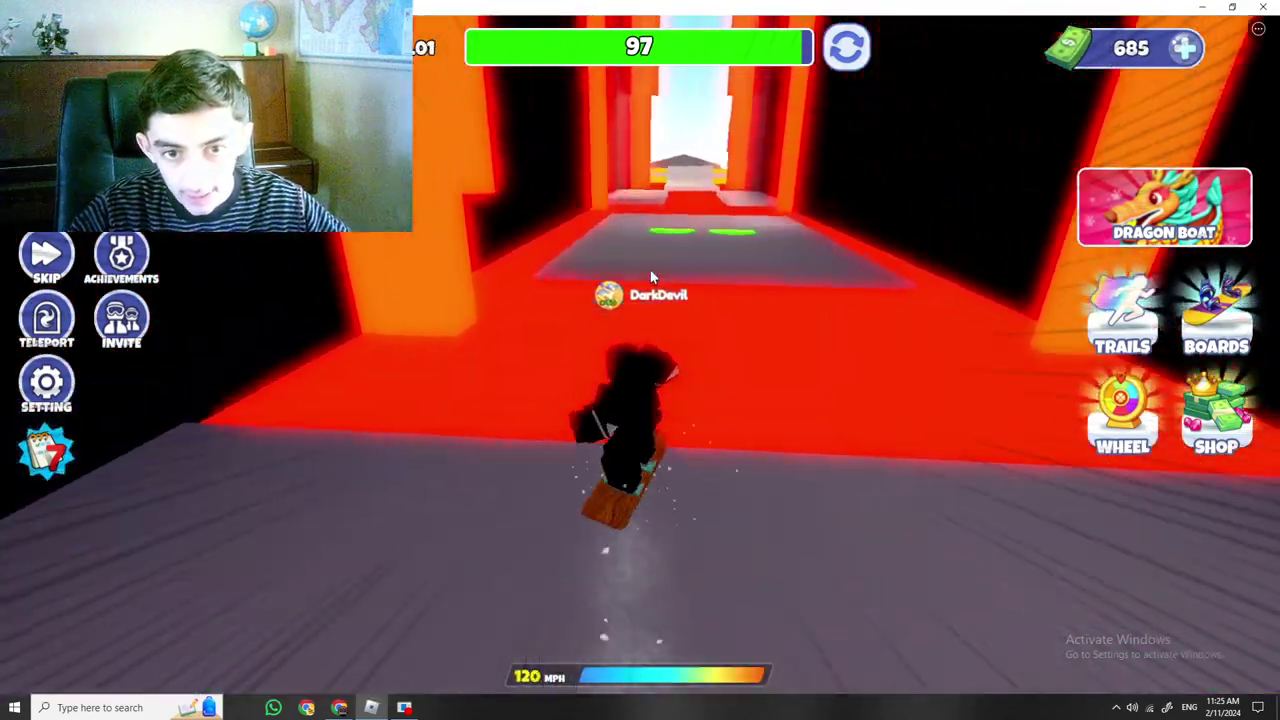
key("w")
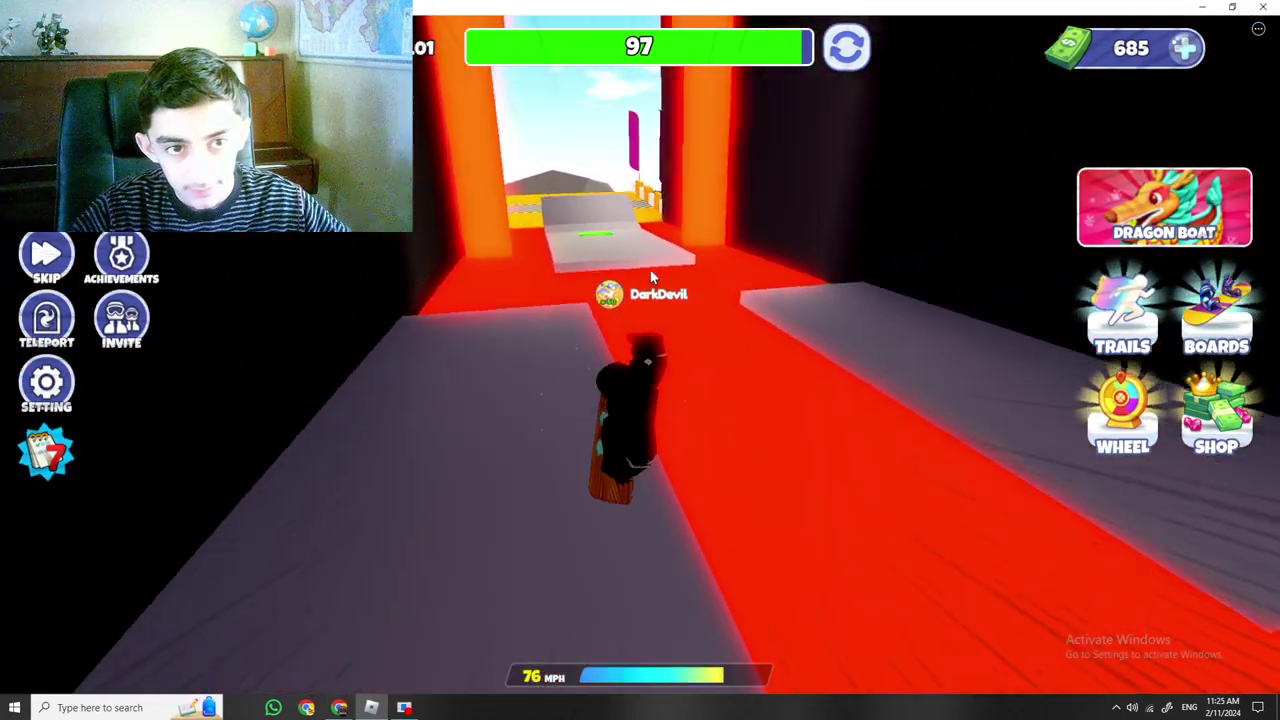
key("w")
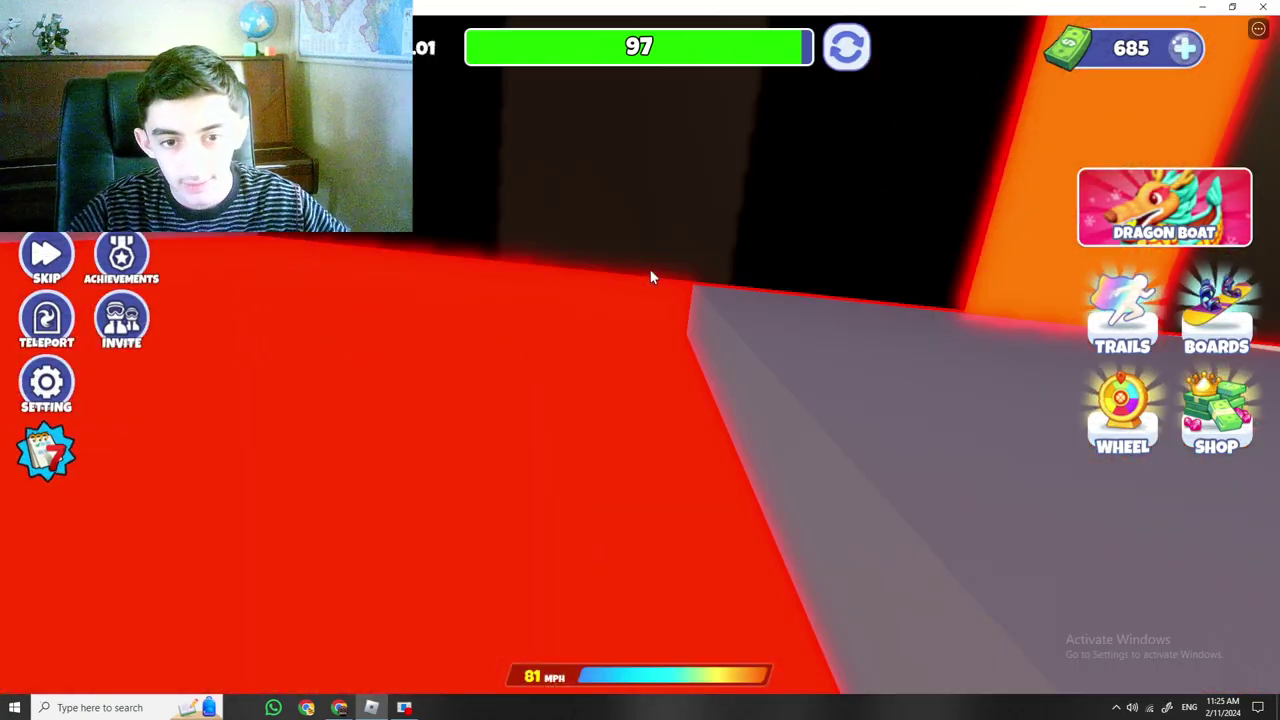
key("w")
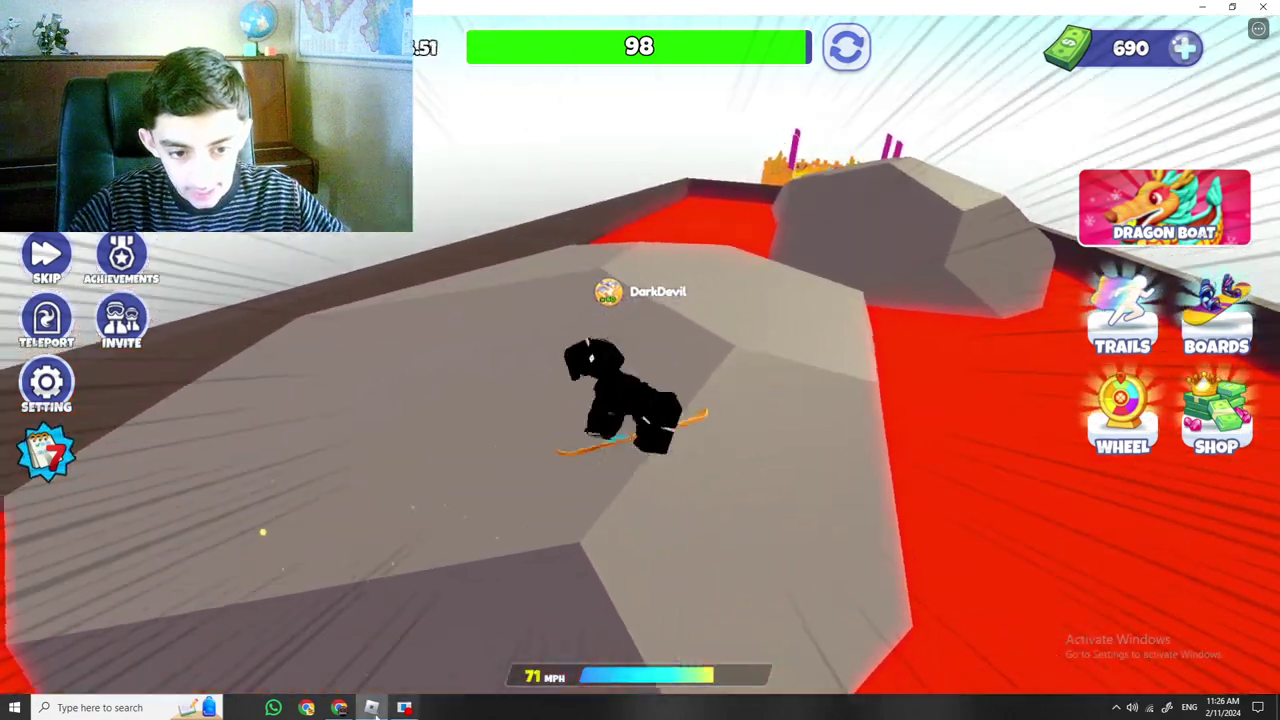
left_click(405, 708)
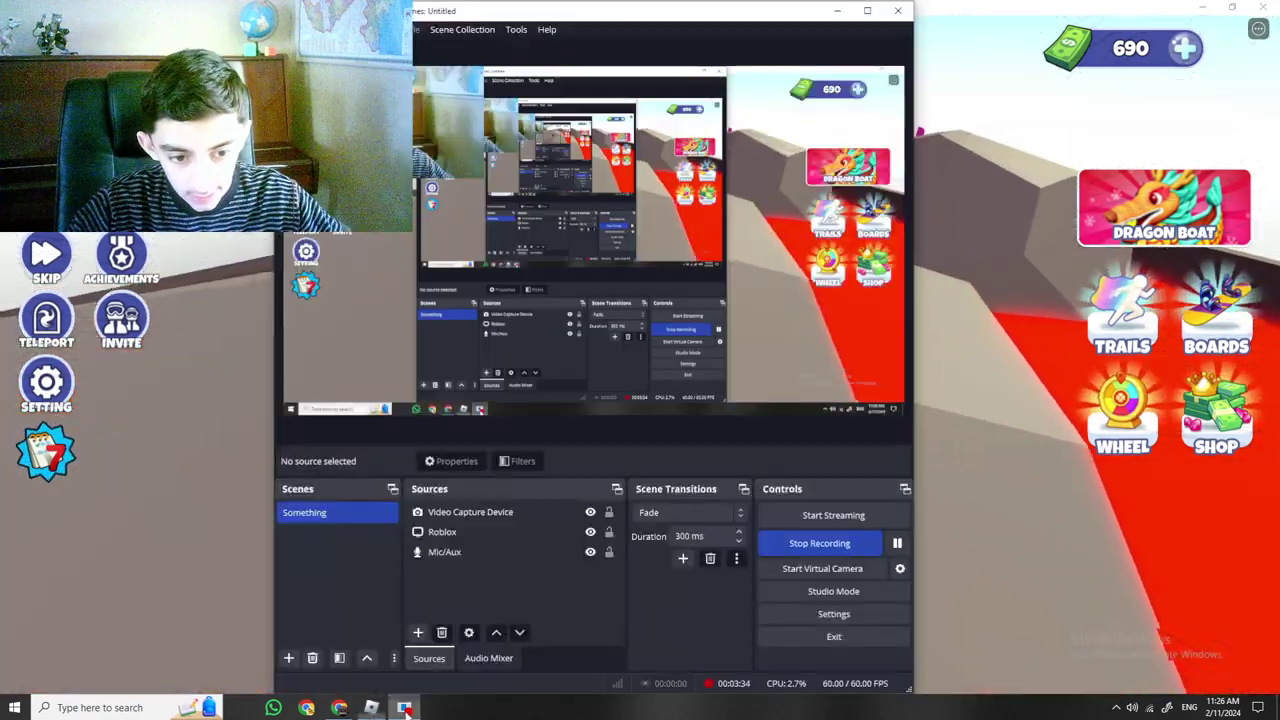
key("alt+Tab")
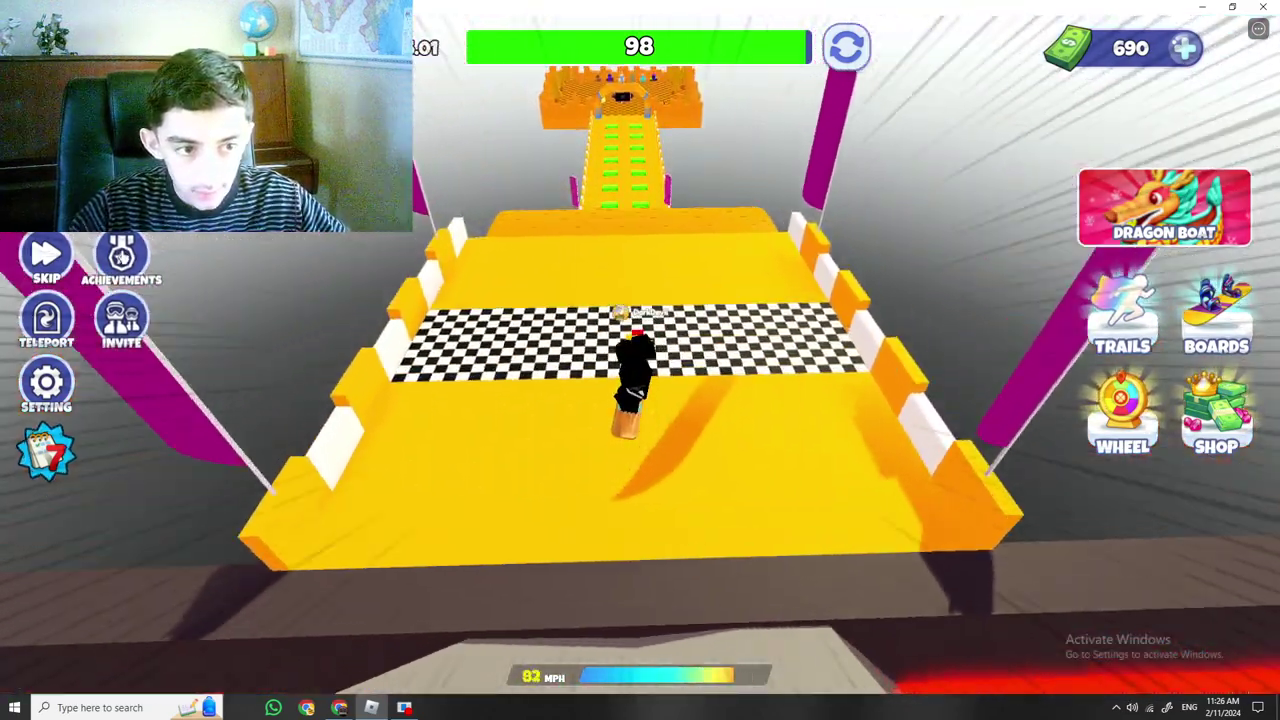
Check the equipped ×50 board in the Achievements list, then close it.
left_click(121, 260)
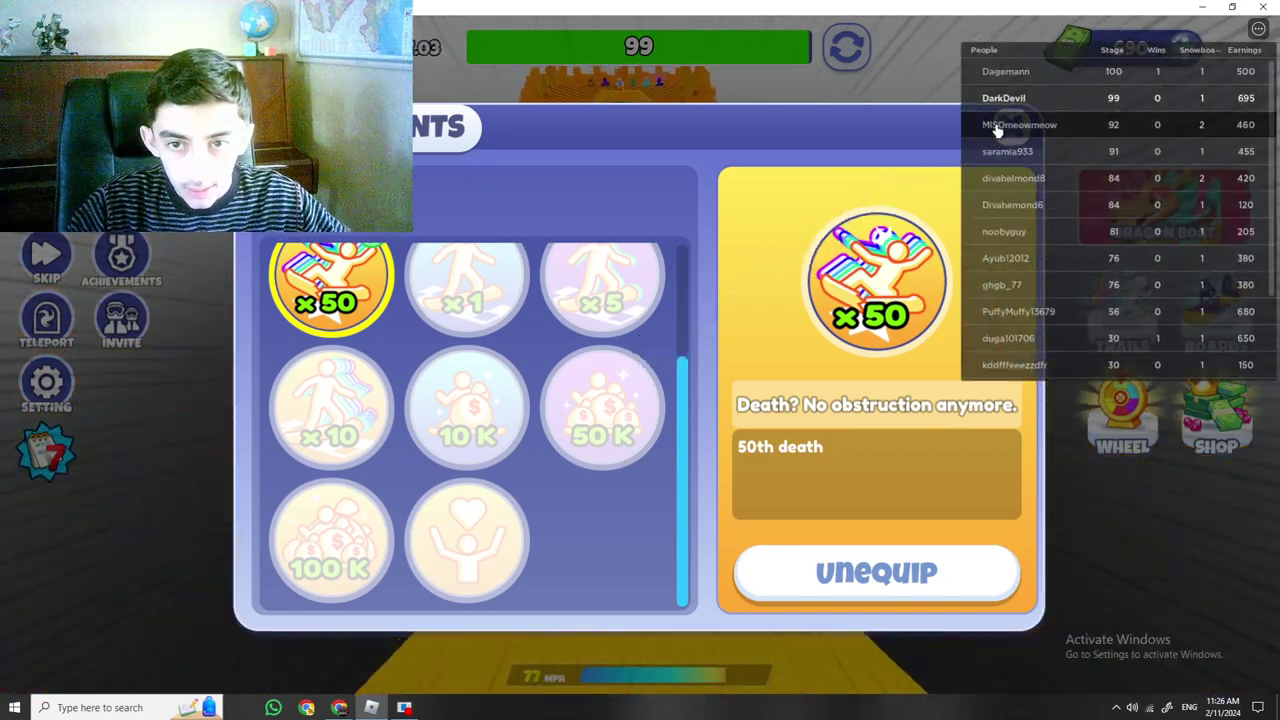
left_click(1014, 126)
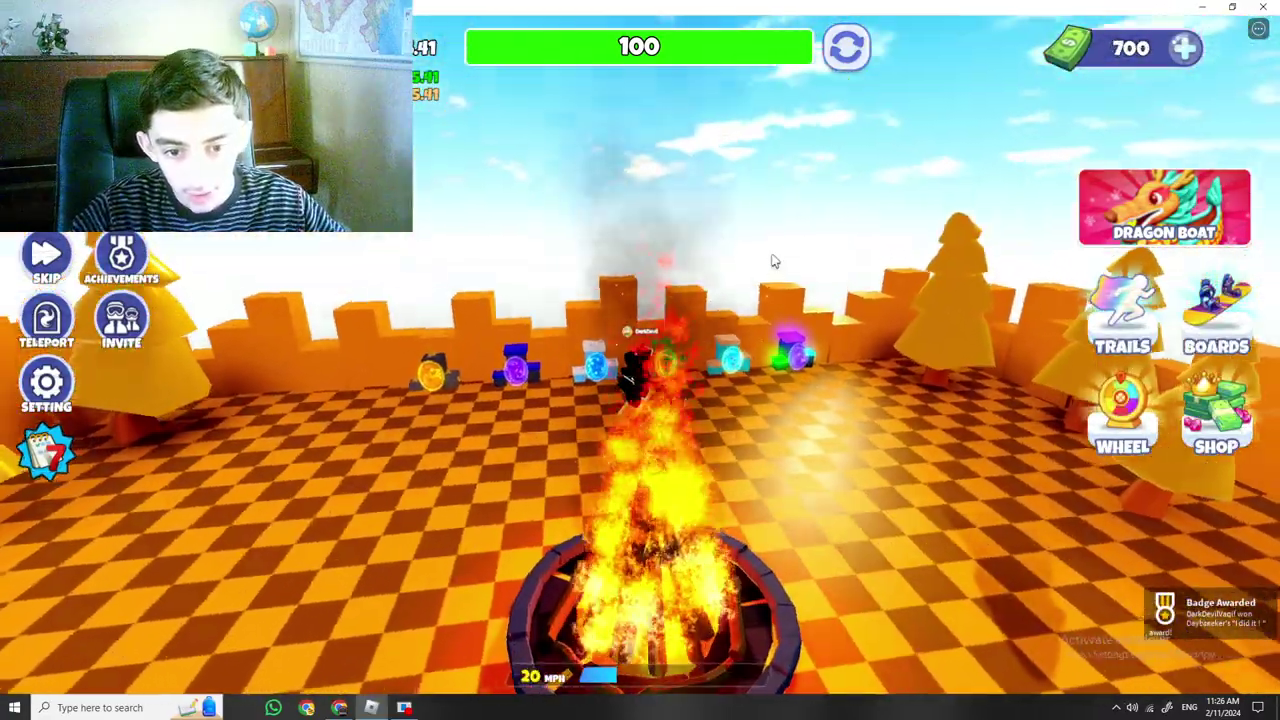
Circle the campfire and ride into the Coin World portal to trigger the teleport prompt.
key("w")
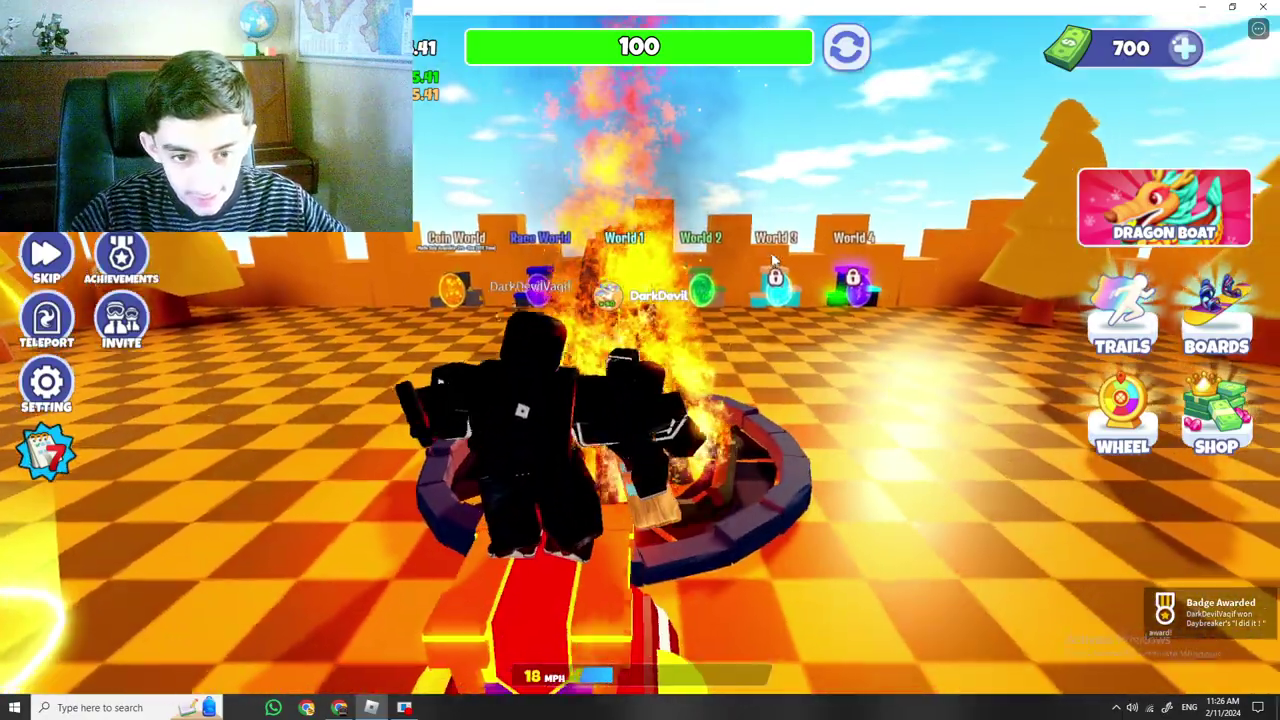
key("w")
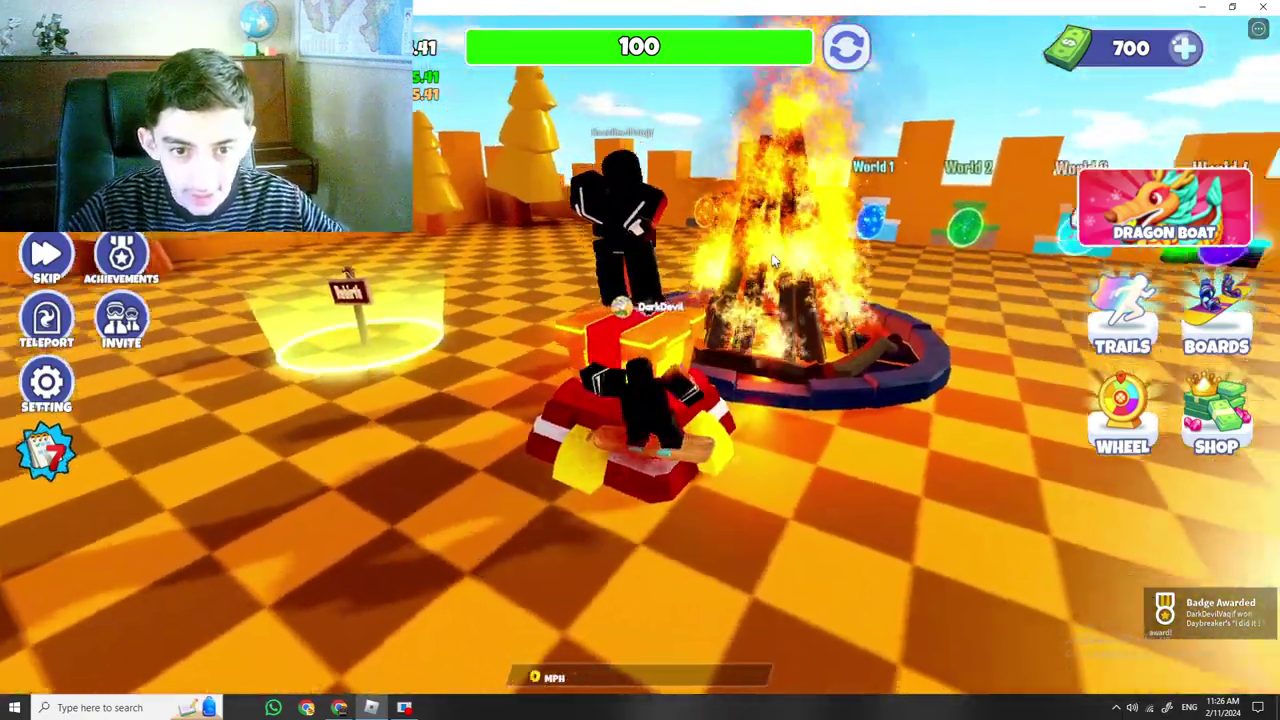
key("w")
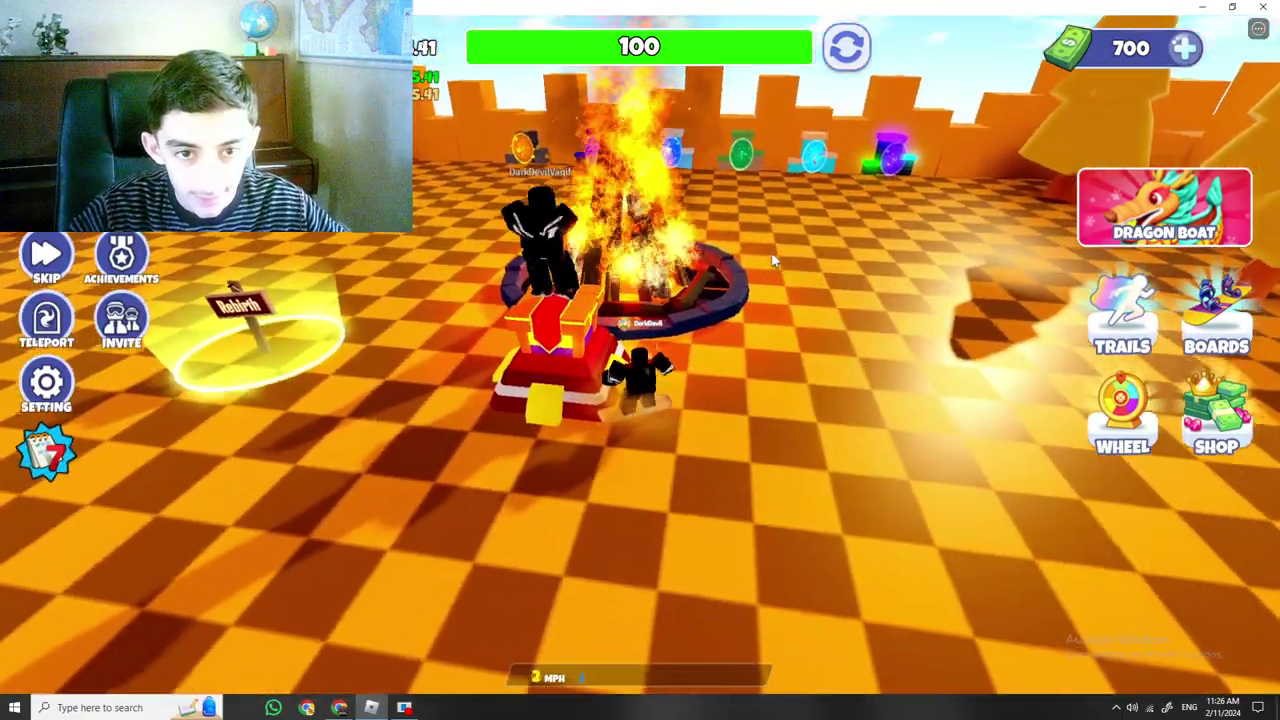
scroll(688, 306, "up", 3)
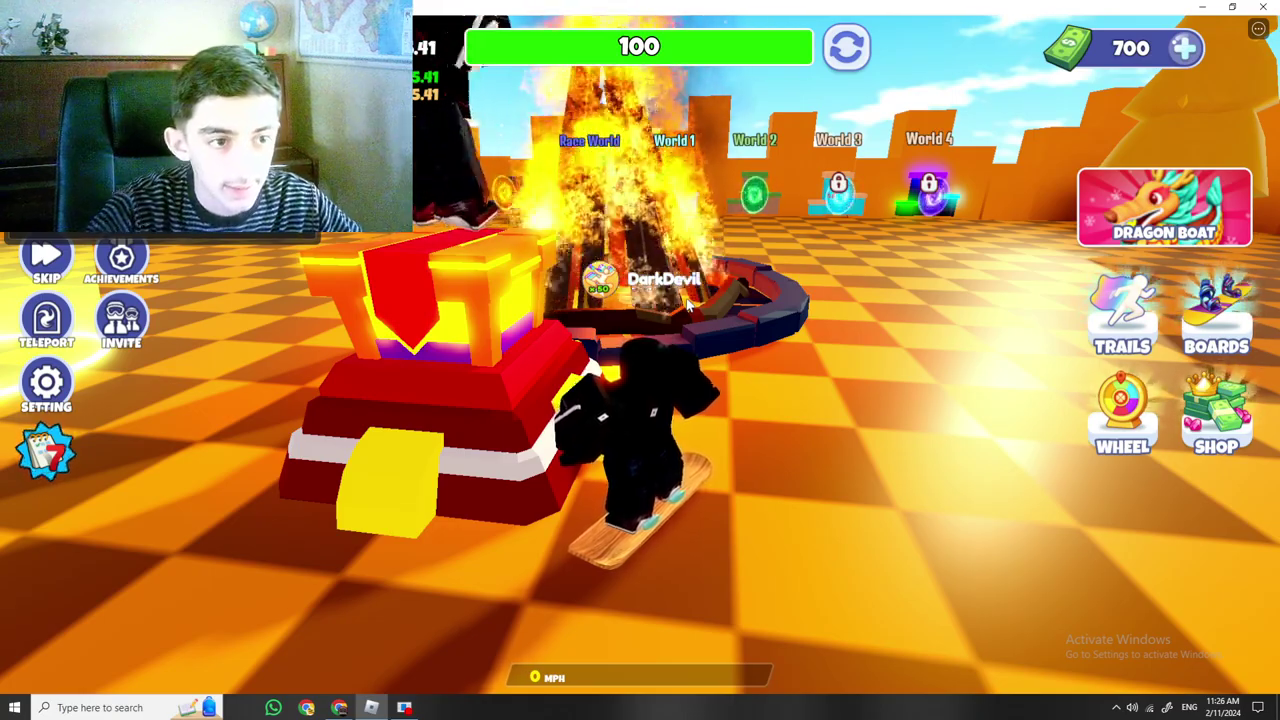
key("w")
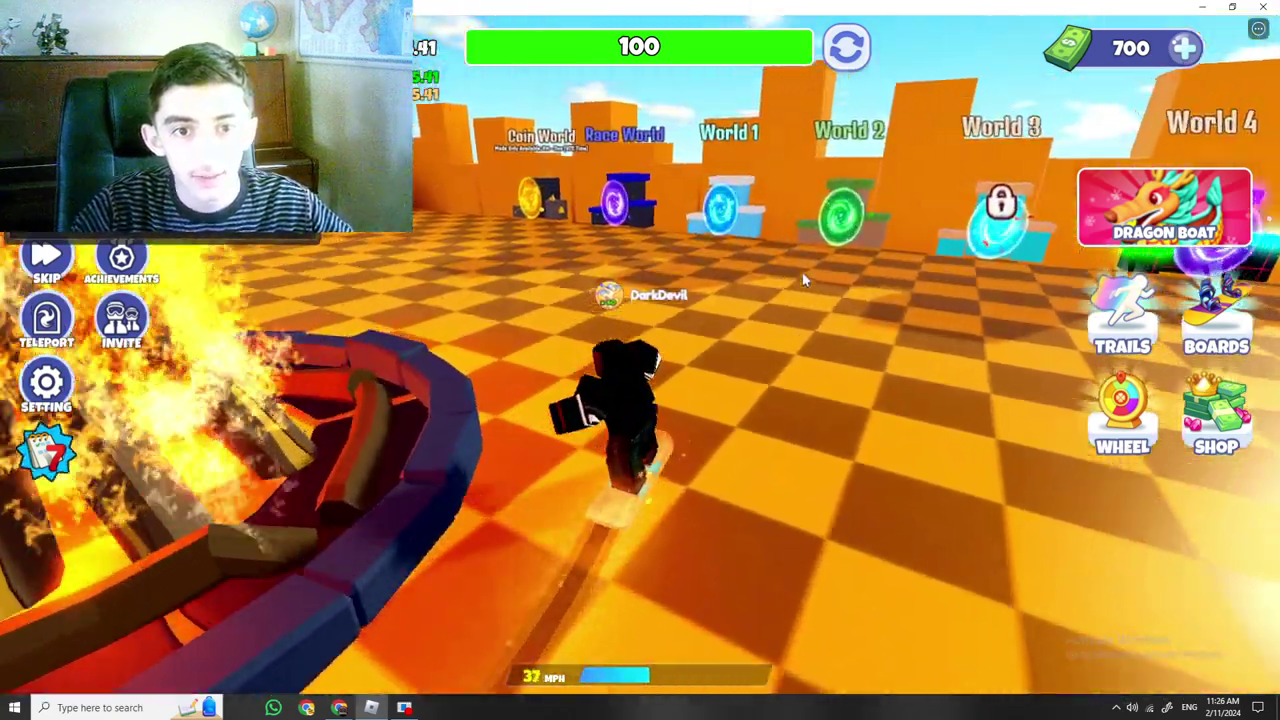
key("w")
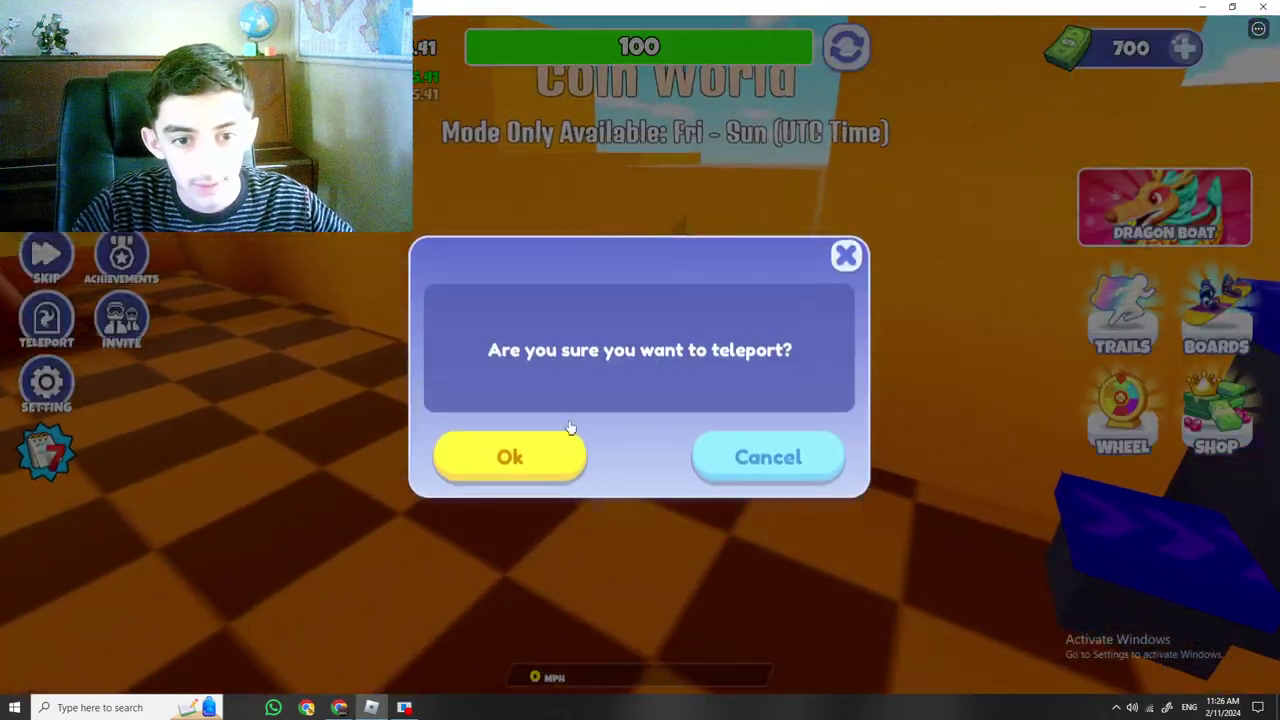
Confirm the Coin World teleport with Ok, briefly checking the recording window.
left_click(548, 465)
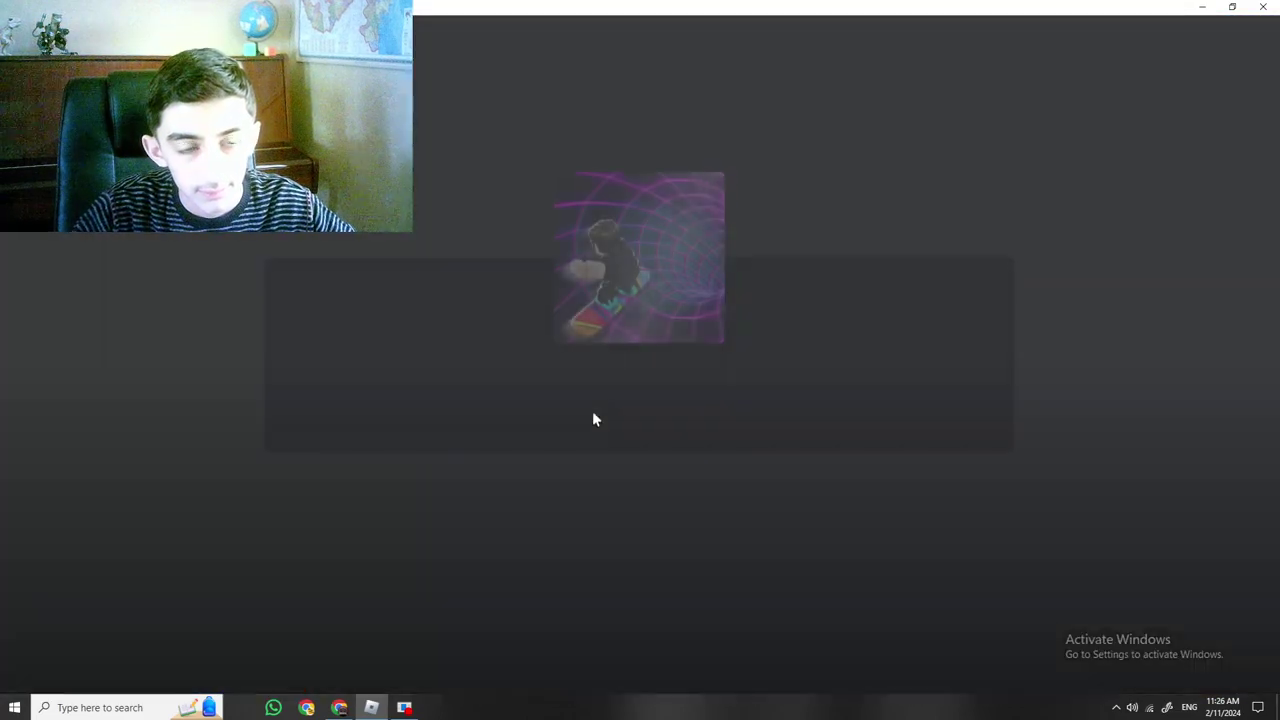
left_click(407, 709)
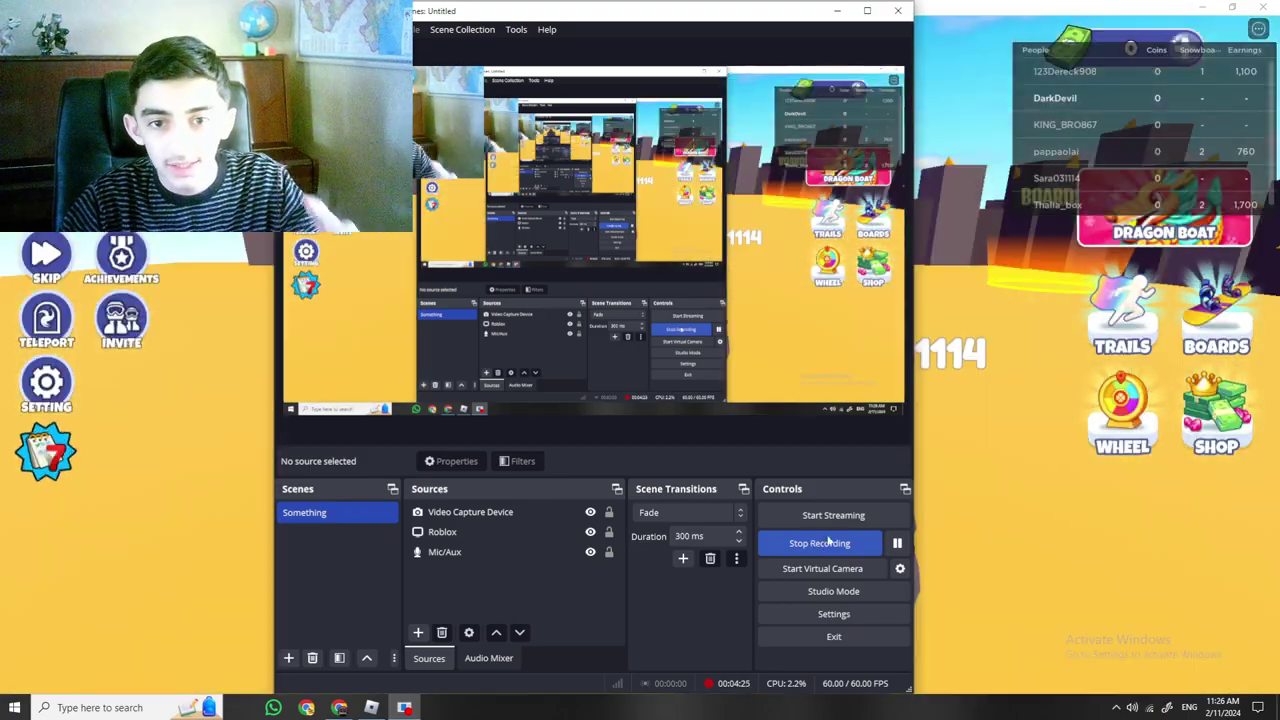
key("alt+Tab")
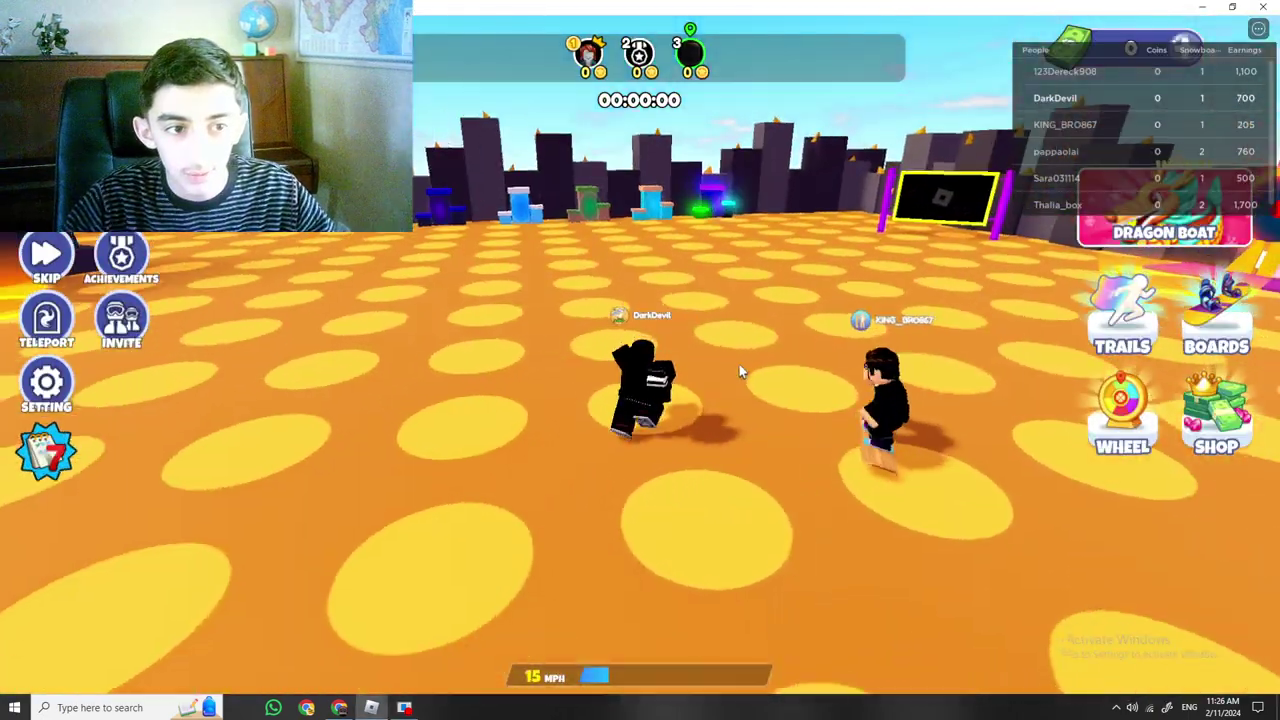
Ride toward Coin World's GO start gate, then bring up the OBS recording window.
key("w")
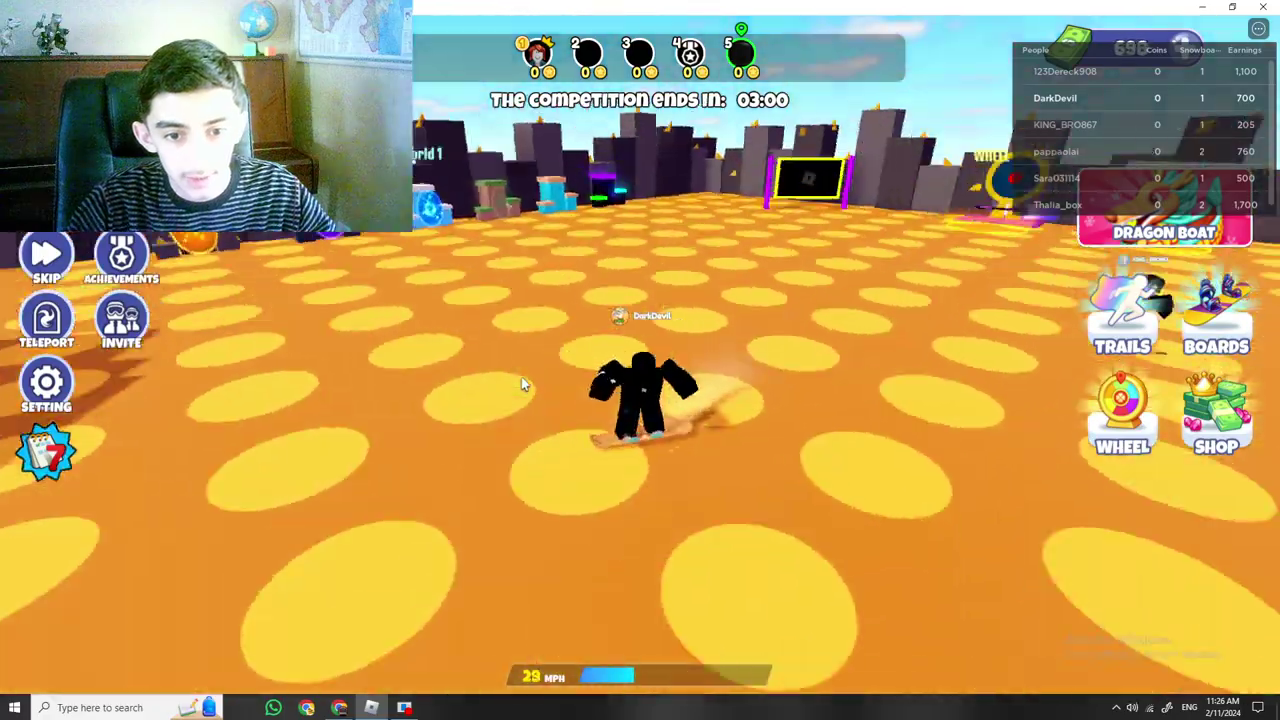
key("w")
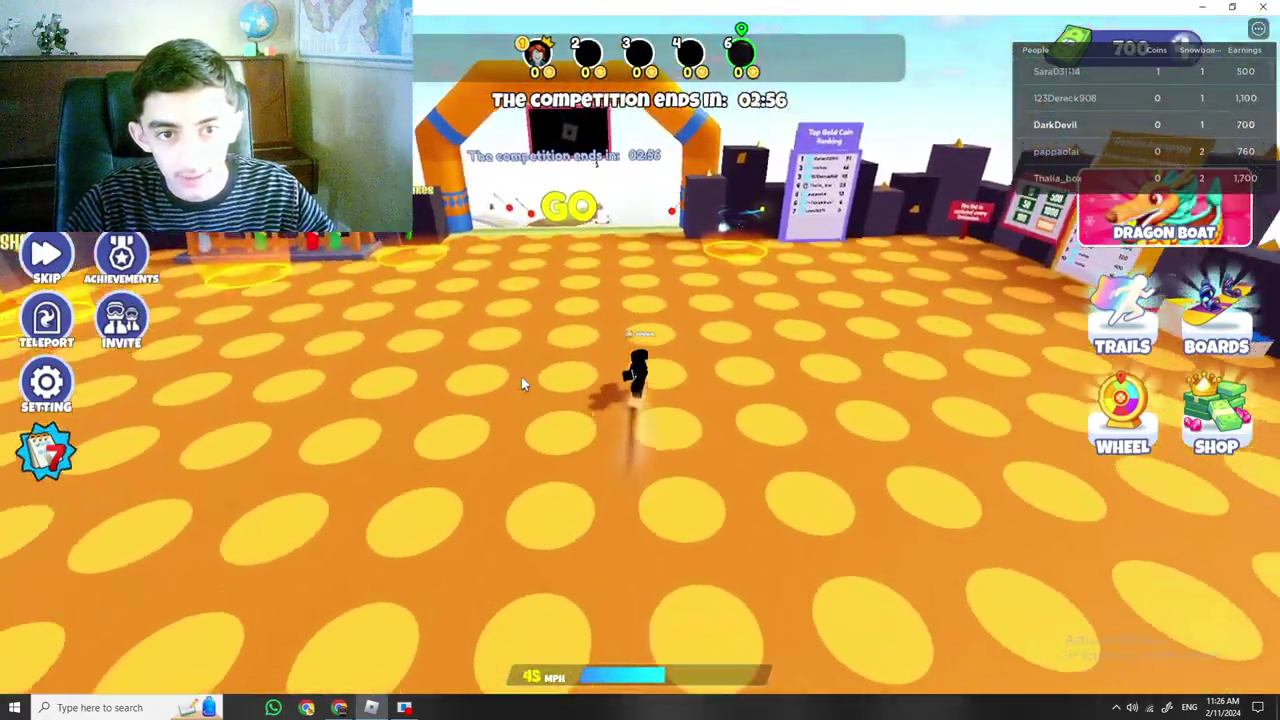
key("w")
left_click(404, 708)
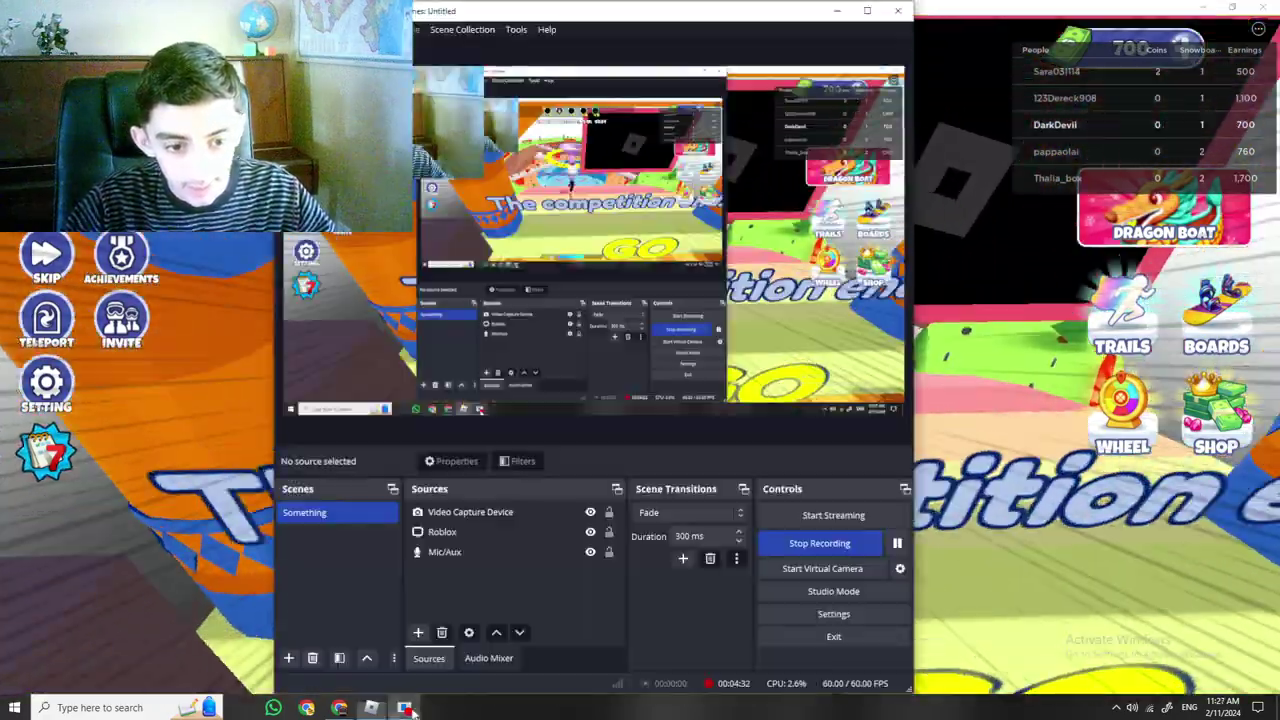